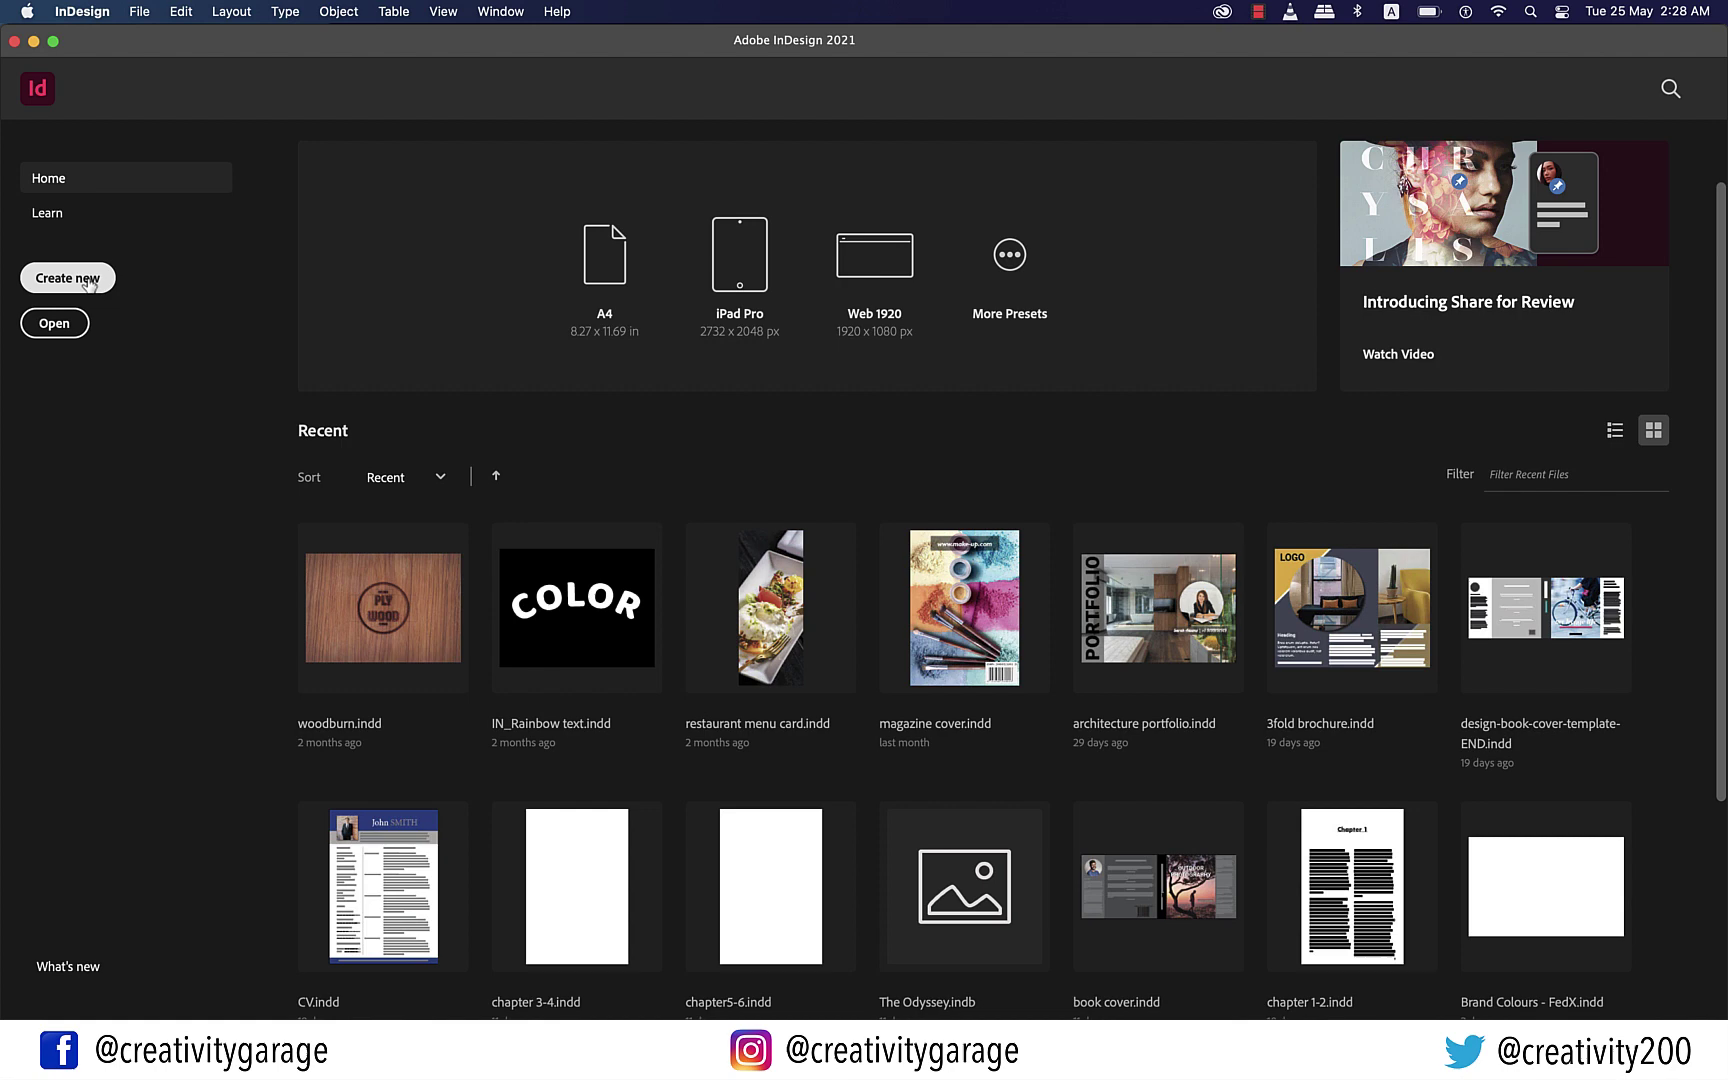
Create Untitled-3, a blank single 36p0 × 54p0 page with 2p3 margins, from the default preset
click(88, 285)
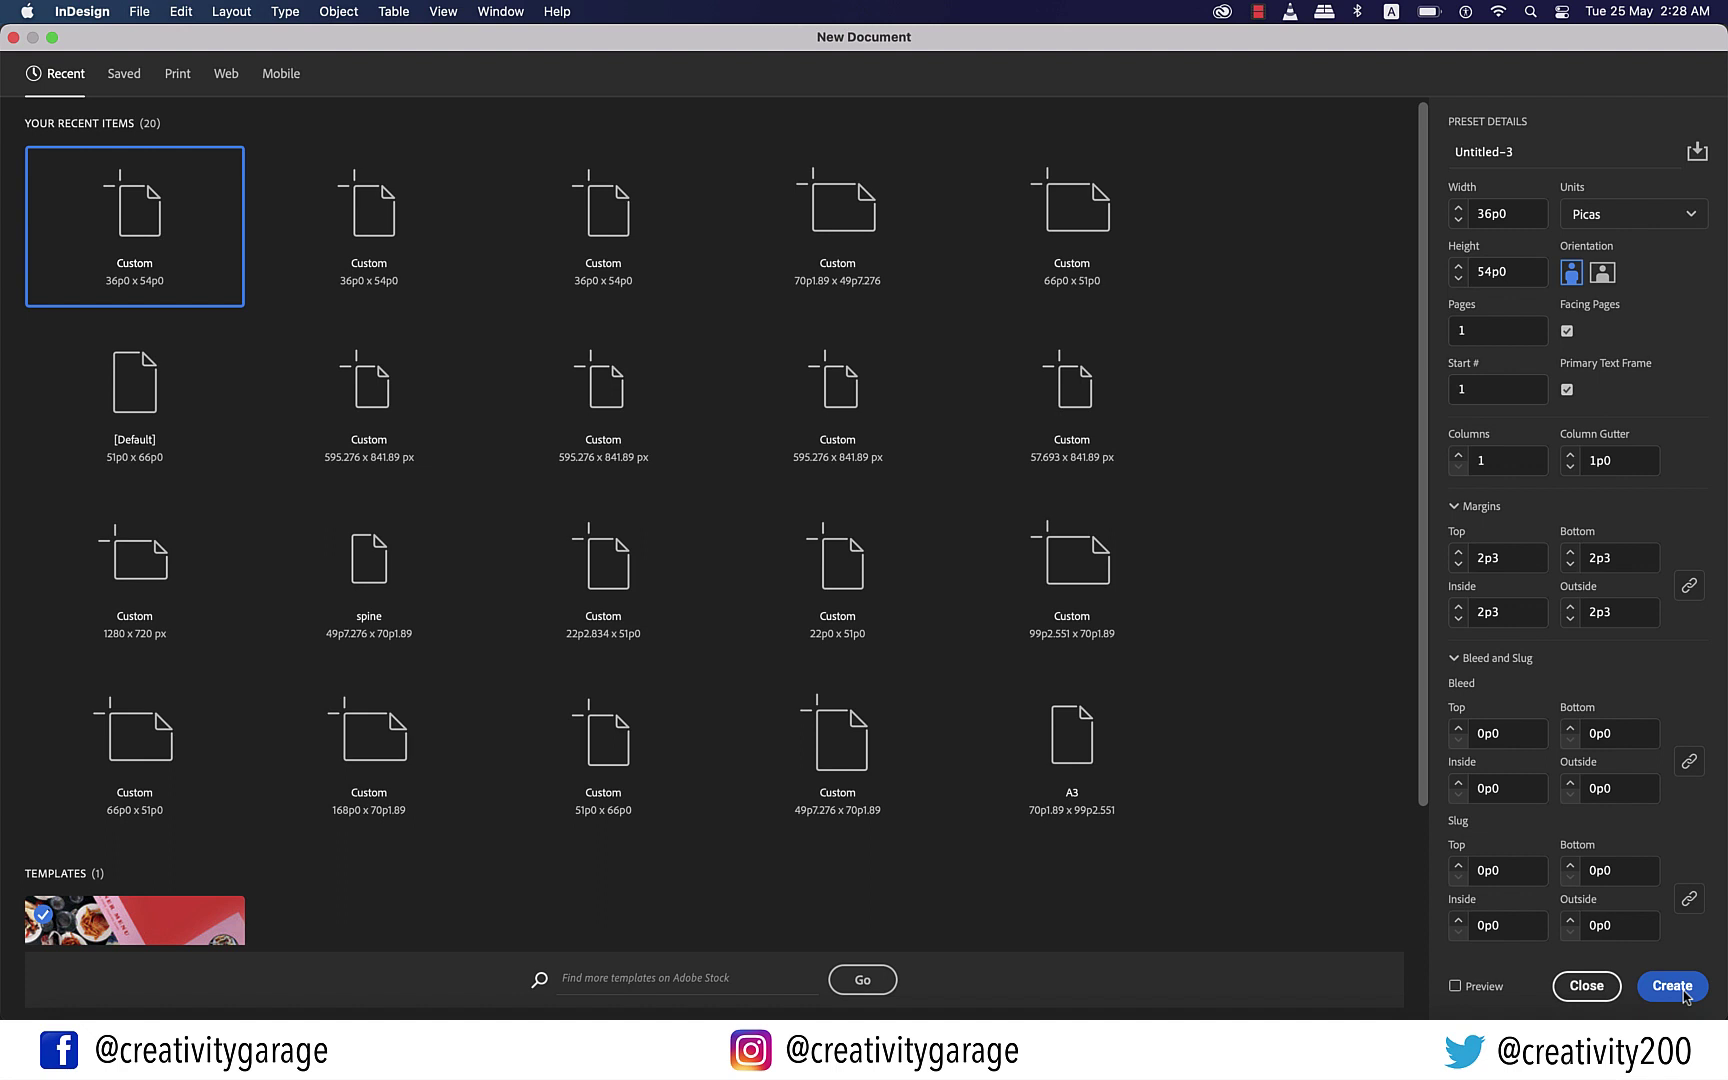
click(1686, 990)
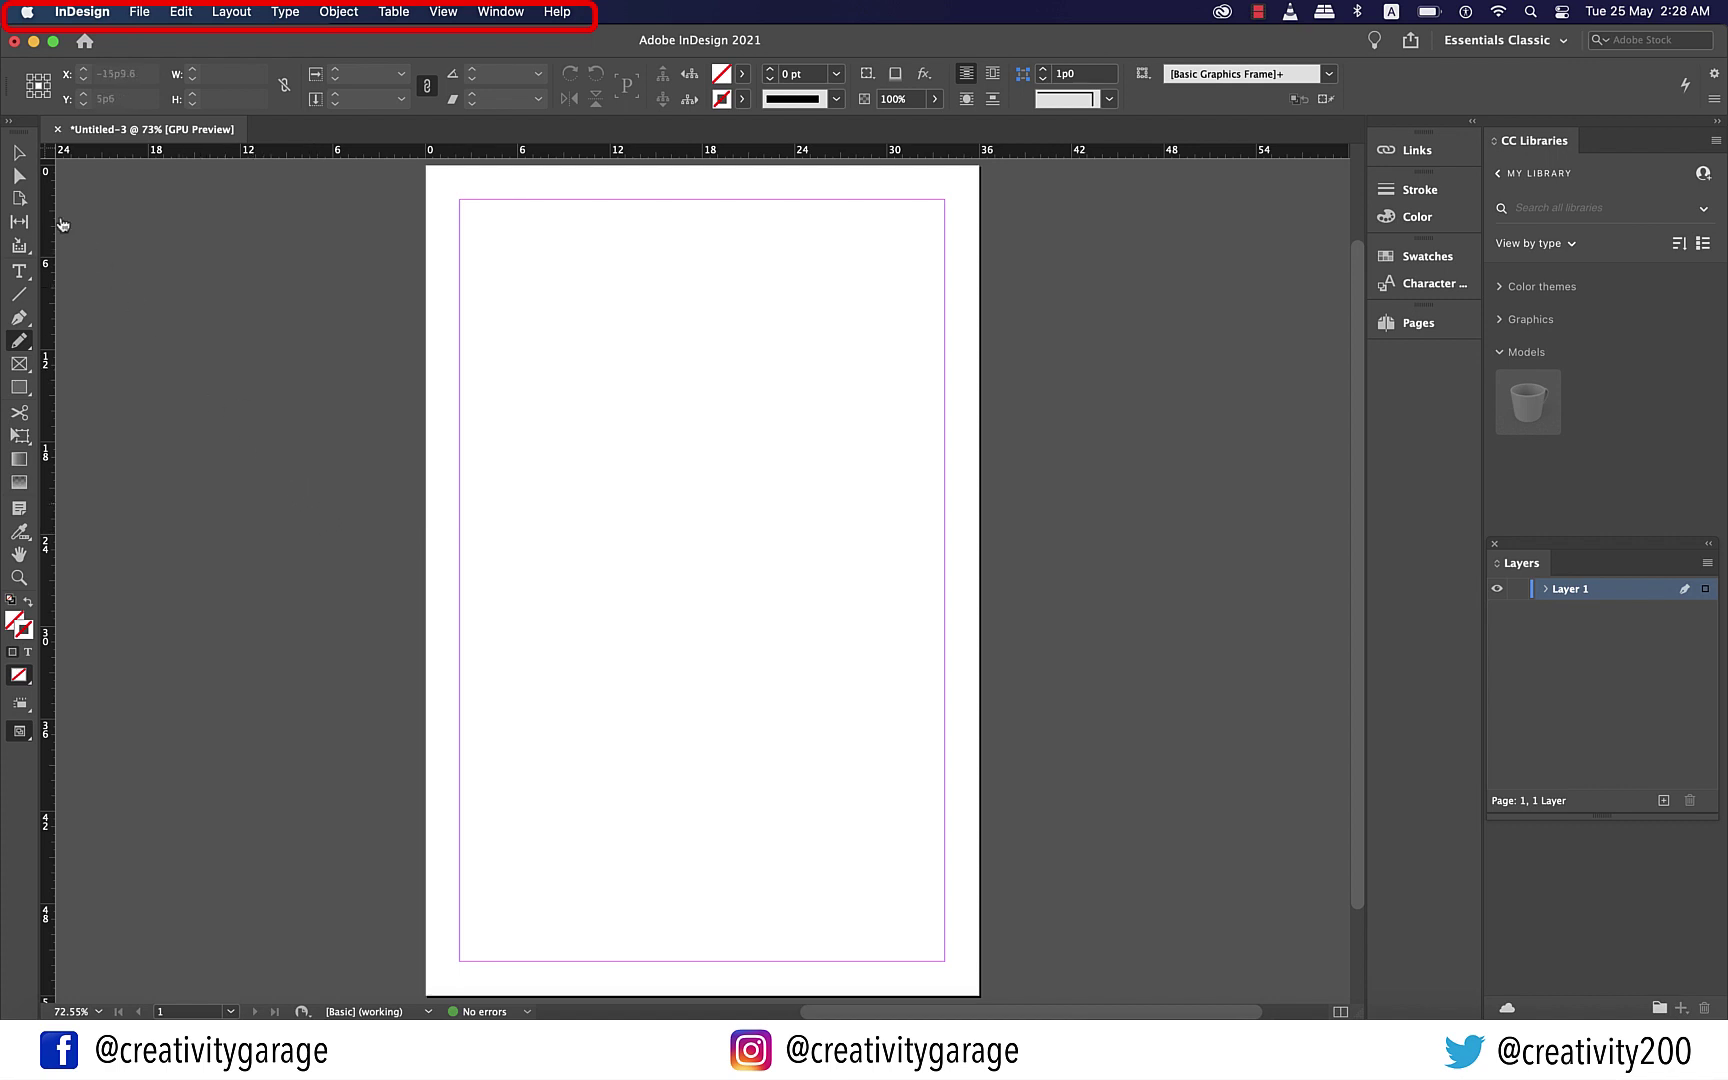
Pick the Selection tool, toggle the Tools panel to two columns and back, then float and redock it
click(18, 154)
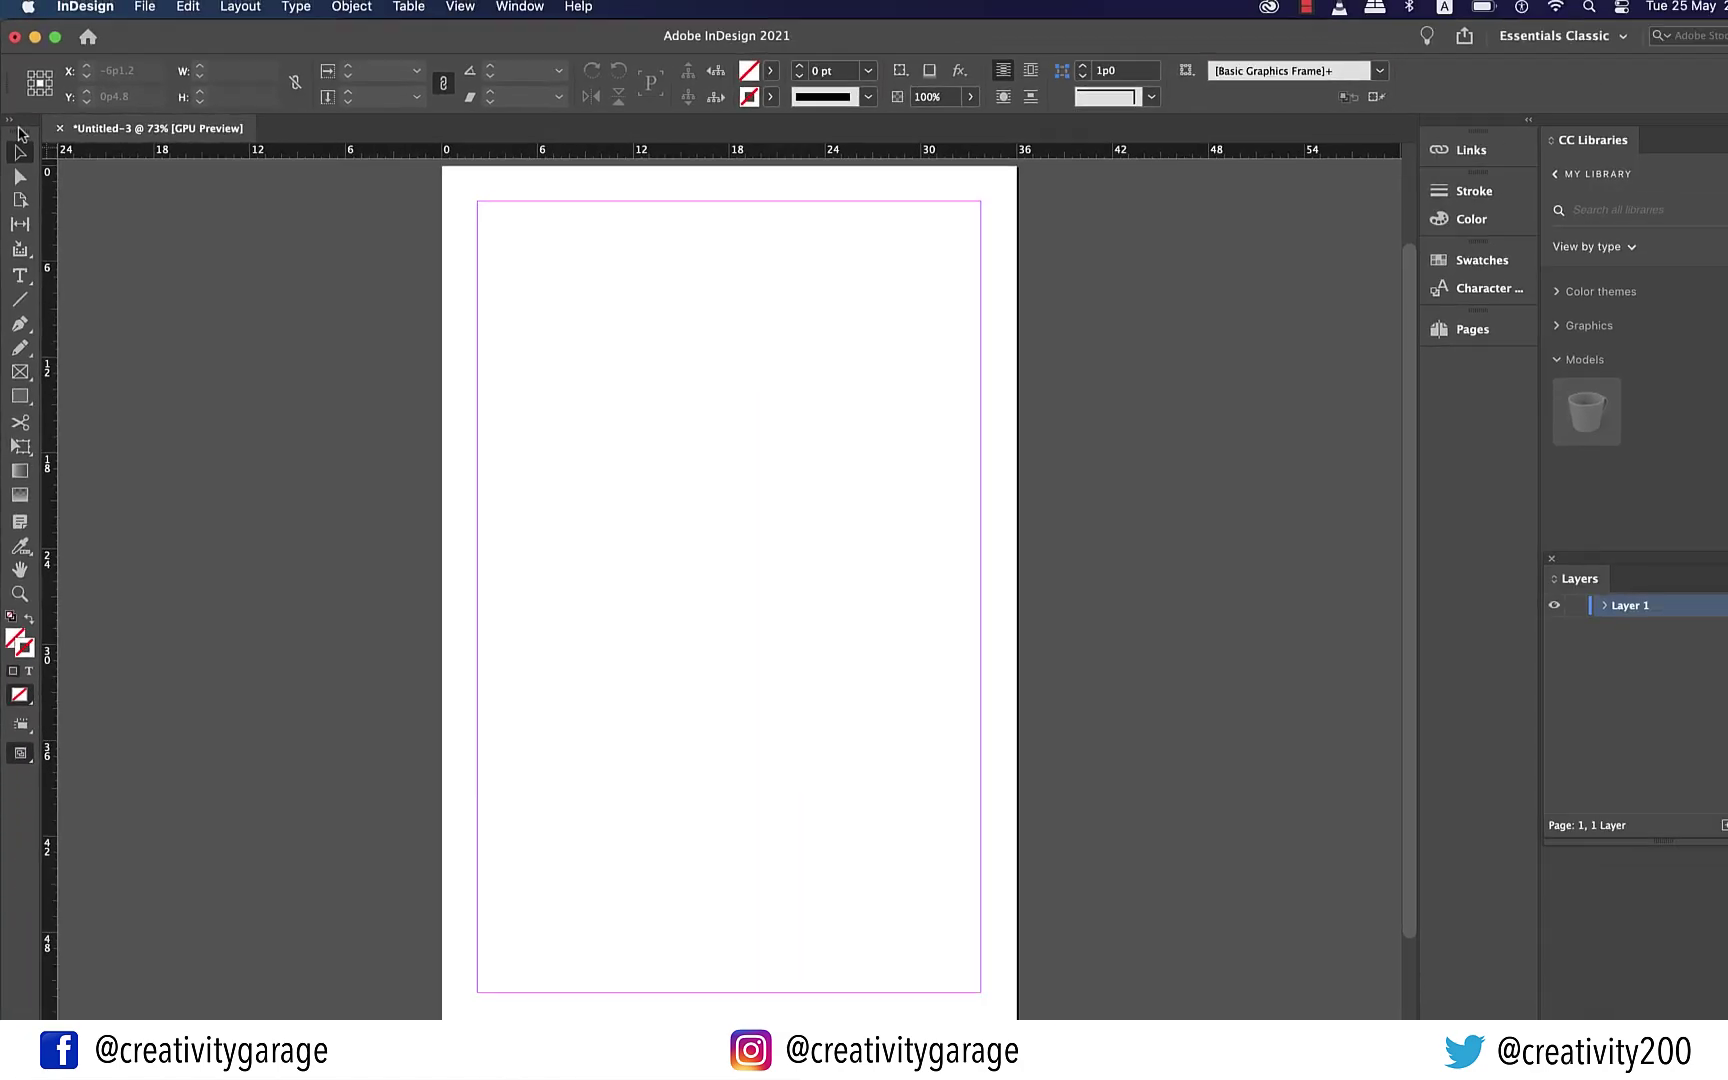
click(11, 122)
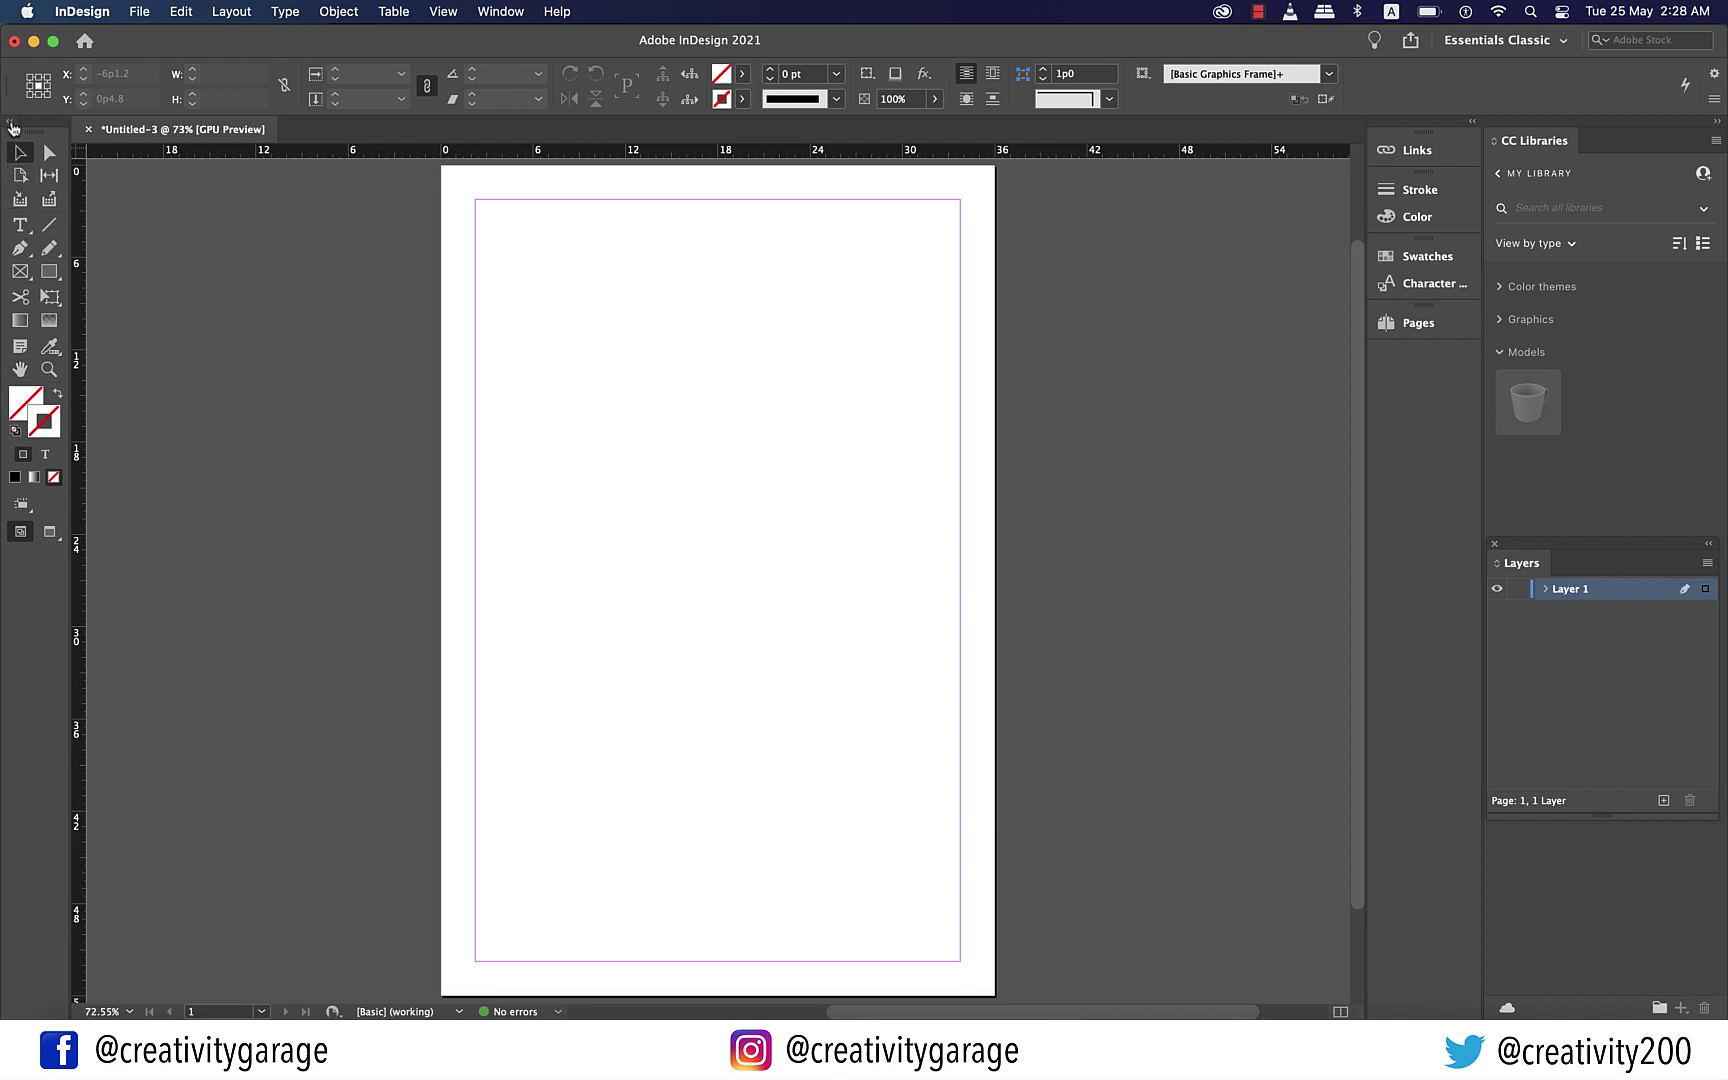
click(11, 123)
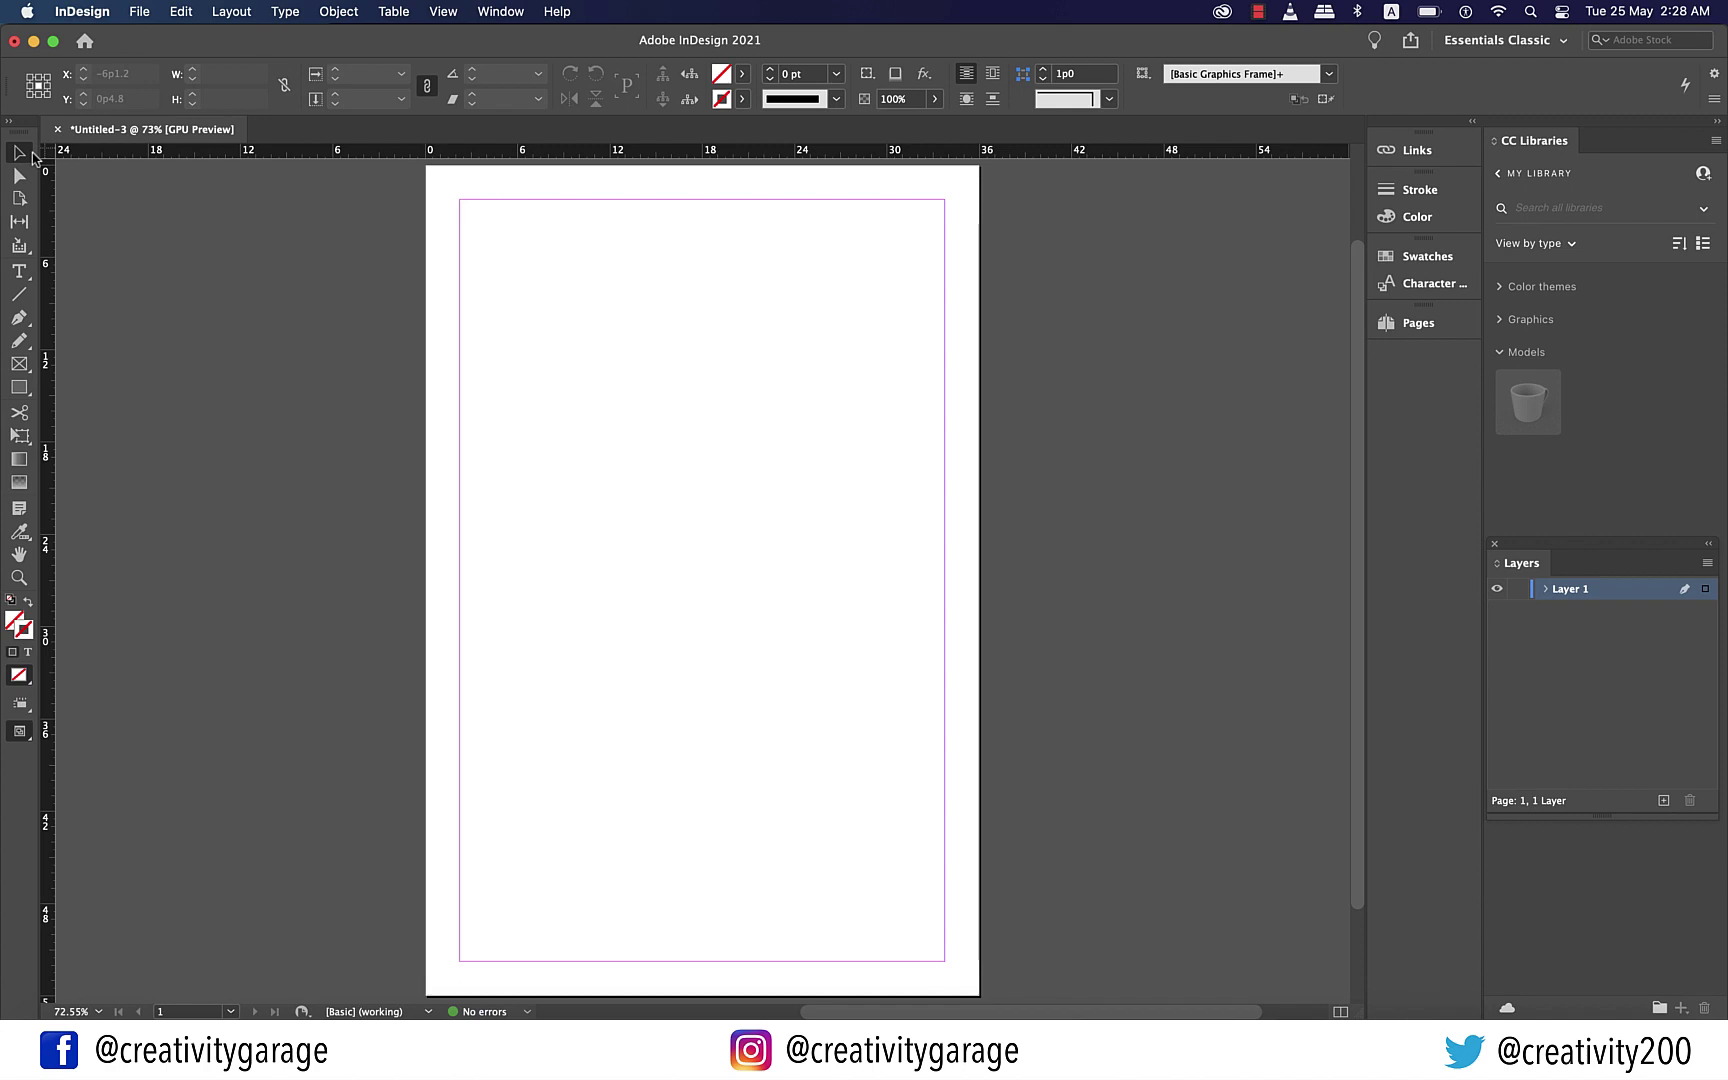
drag(25, 137, 178, 210)
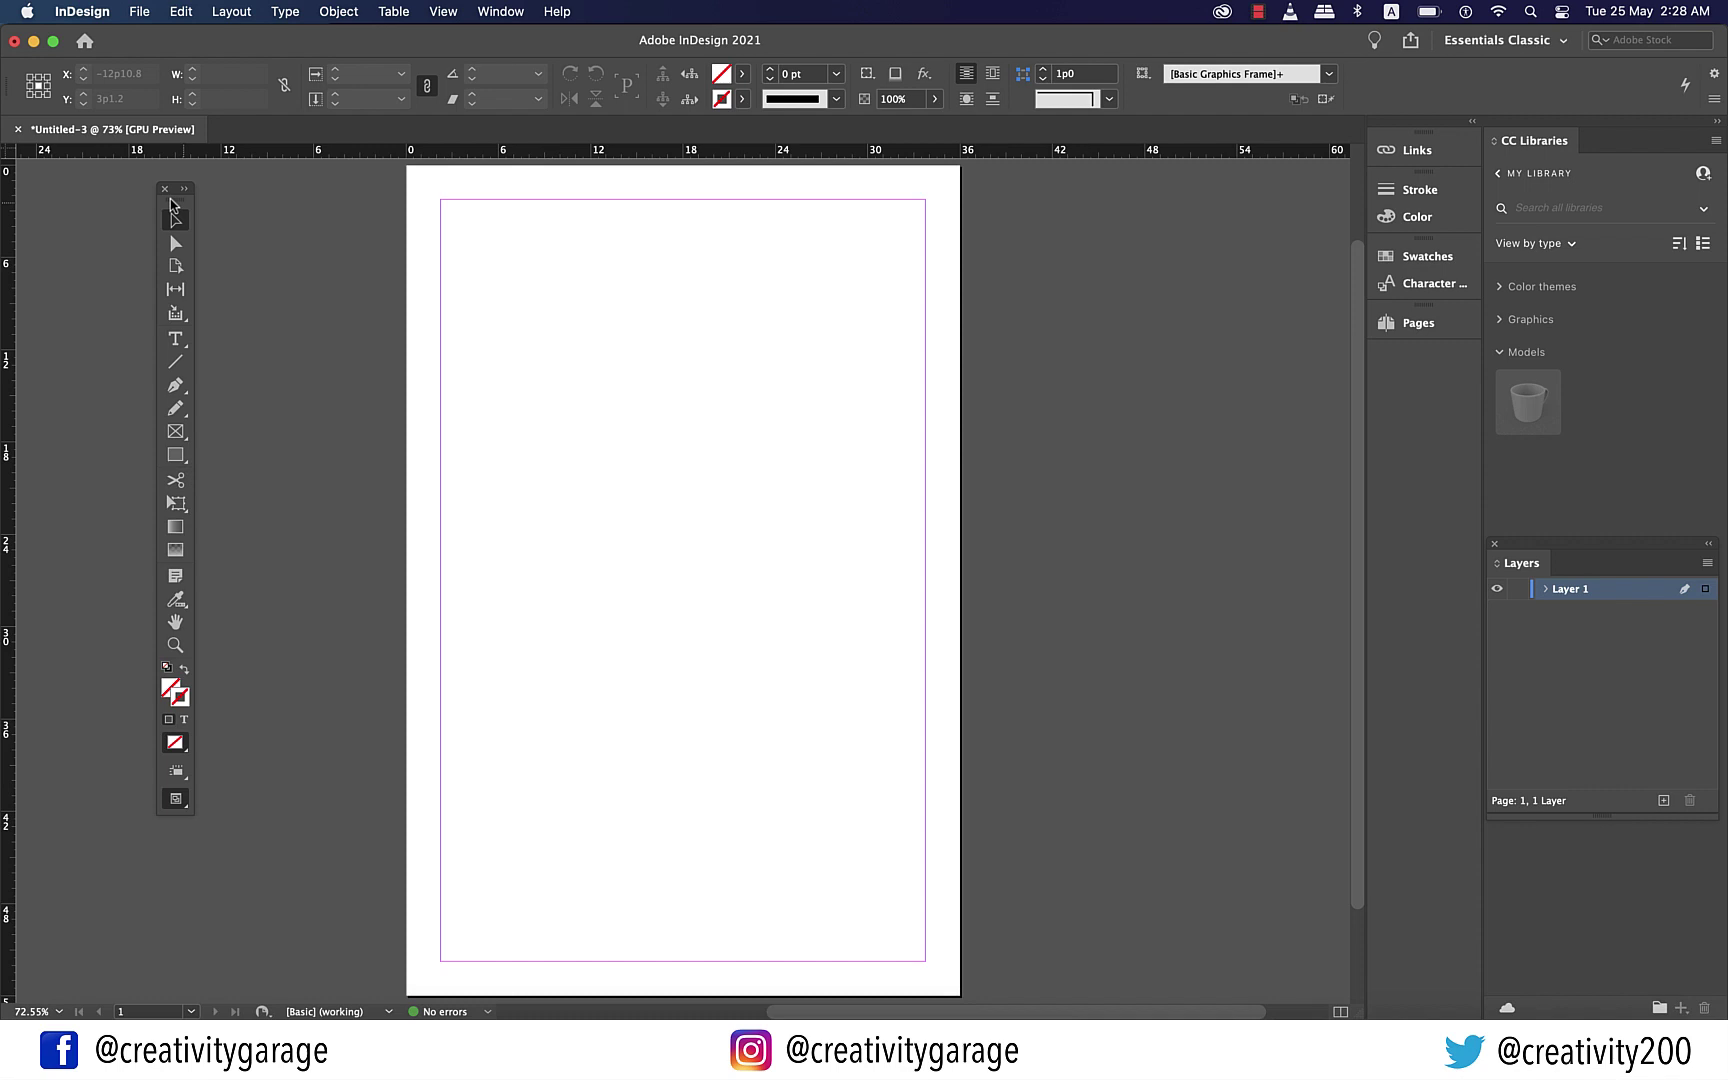
drag(170, 203, 3, 170)
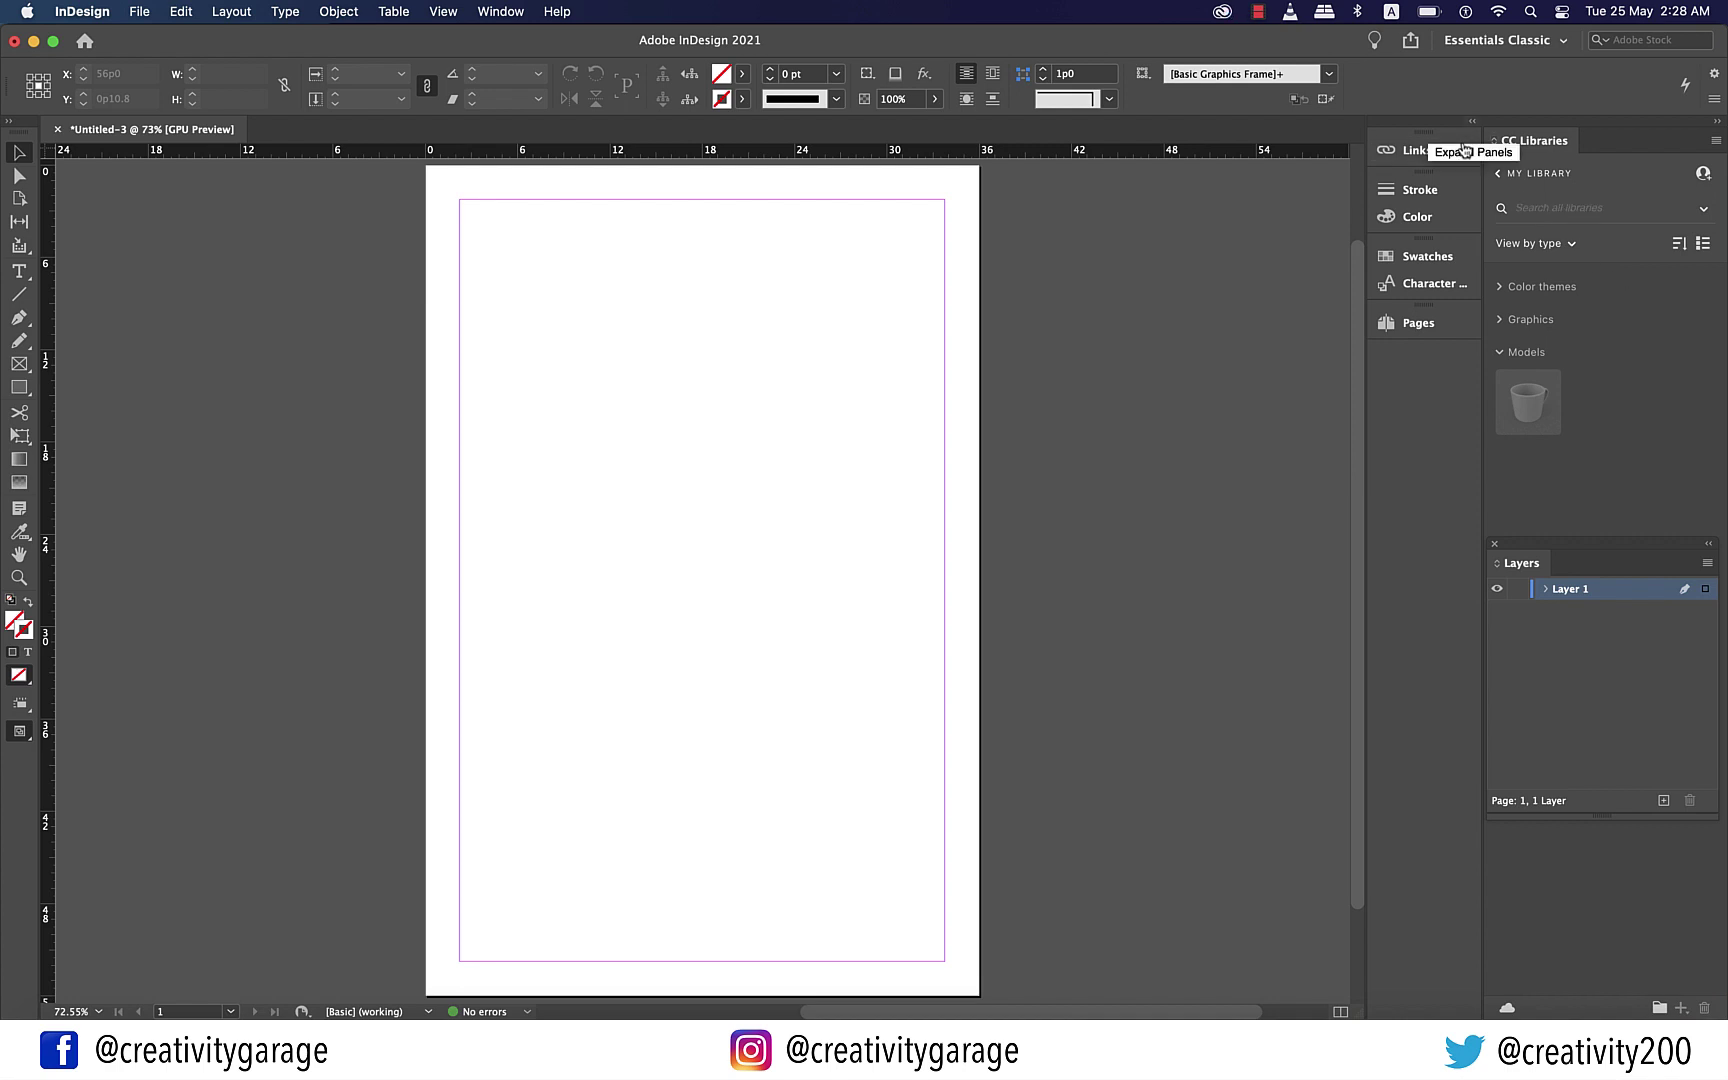
Collapse CC Libraries to an icon, float the Layers panel, then dock it back with the icons
click(1716, 122)
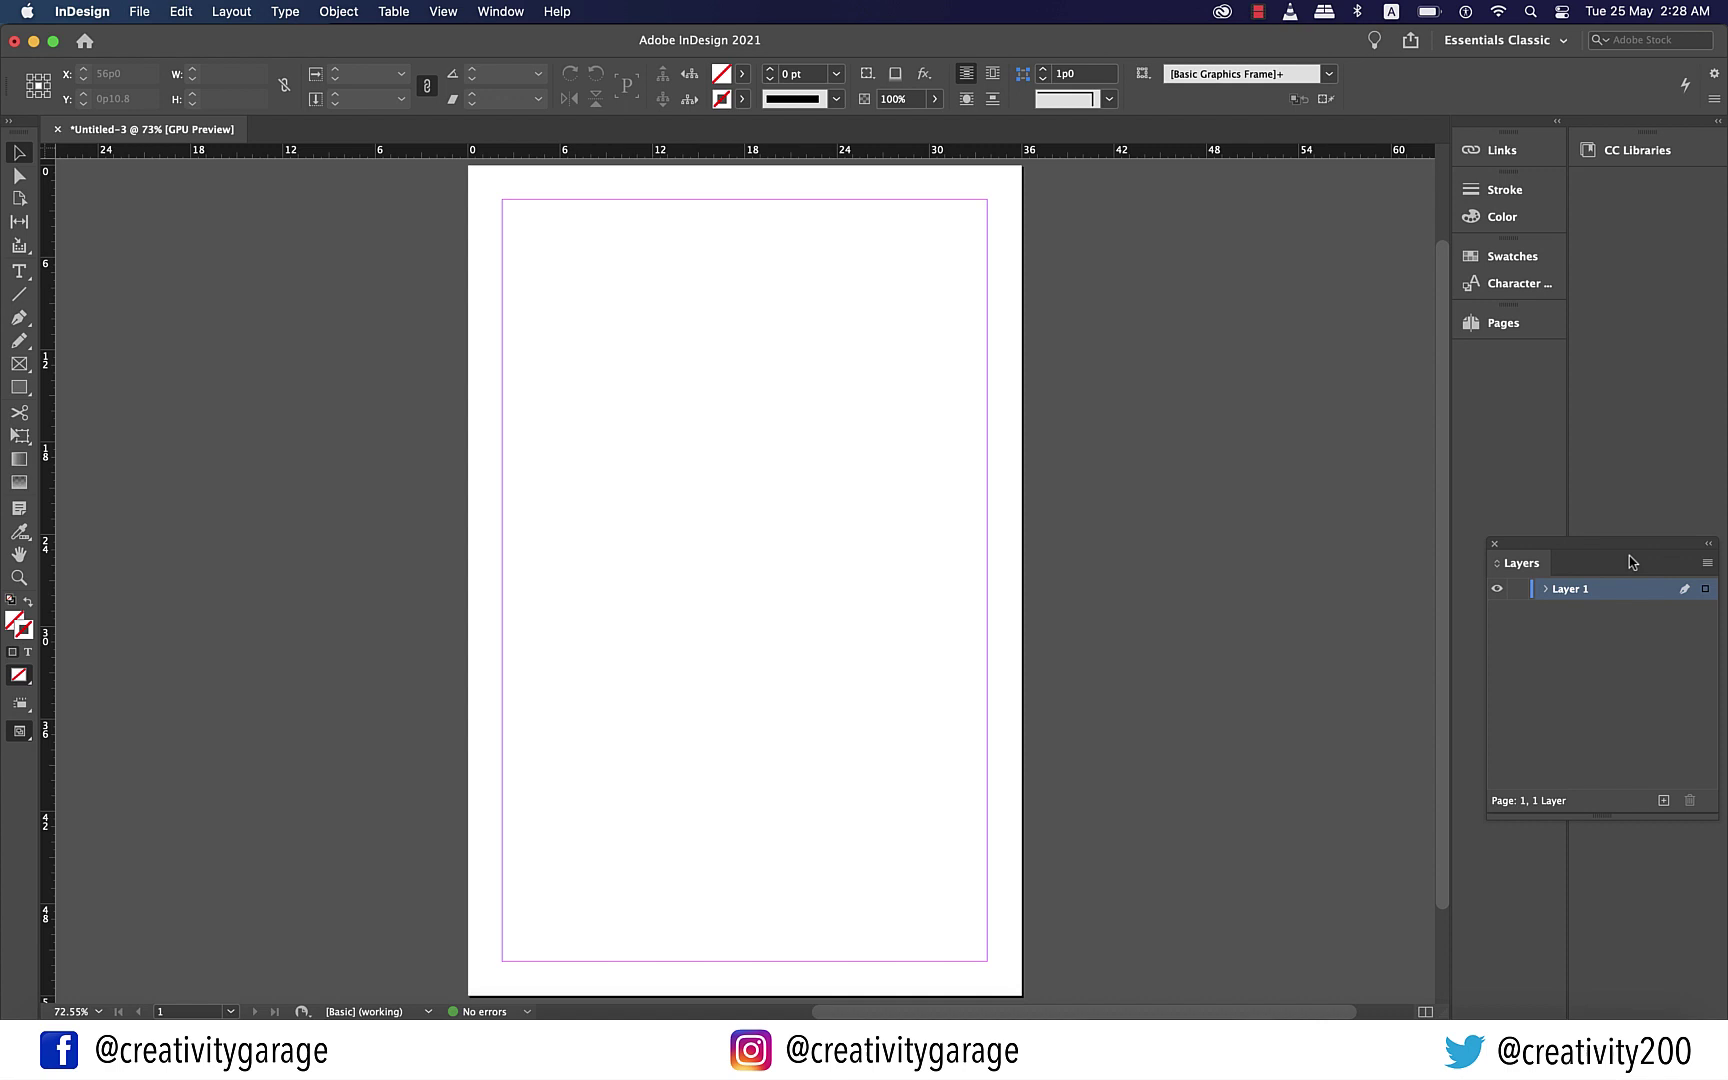
drag(1630, 561, 1275, 377)
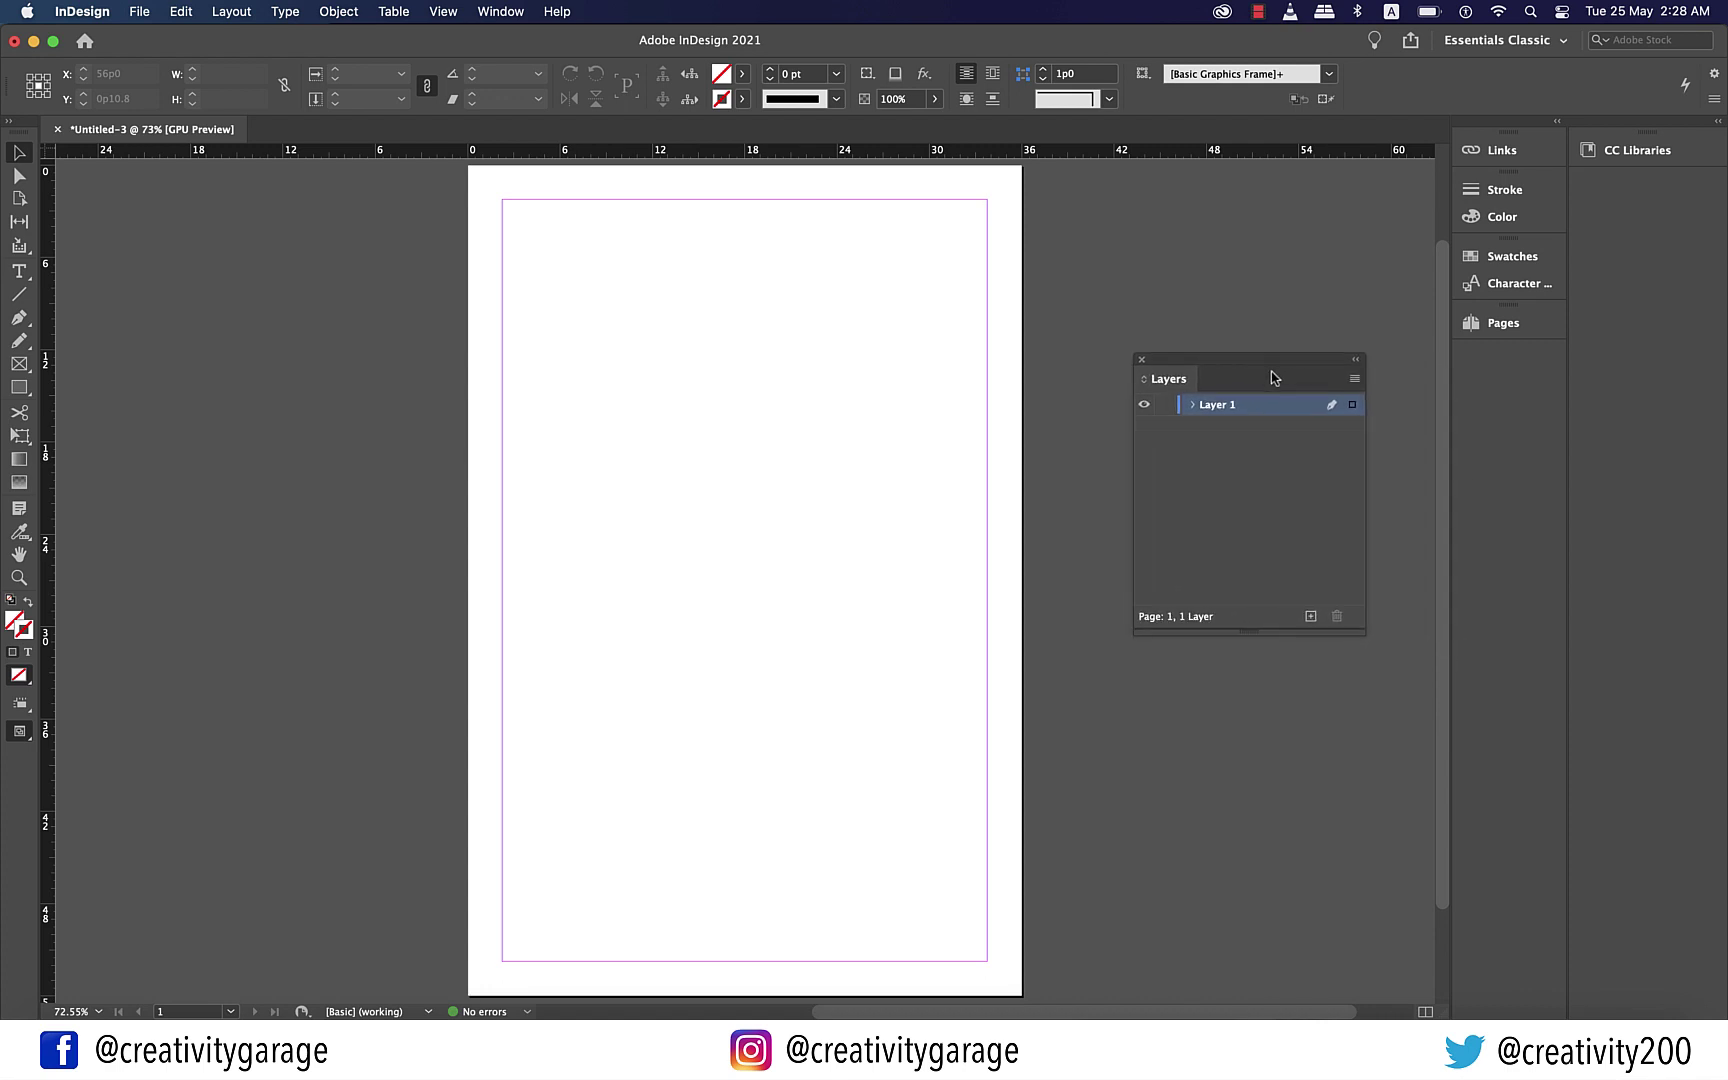
click(1556, 122)
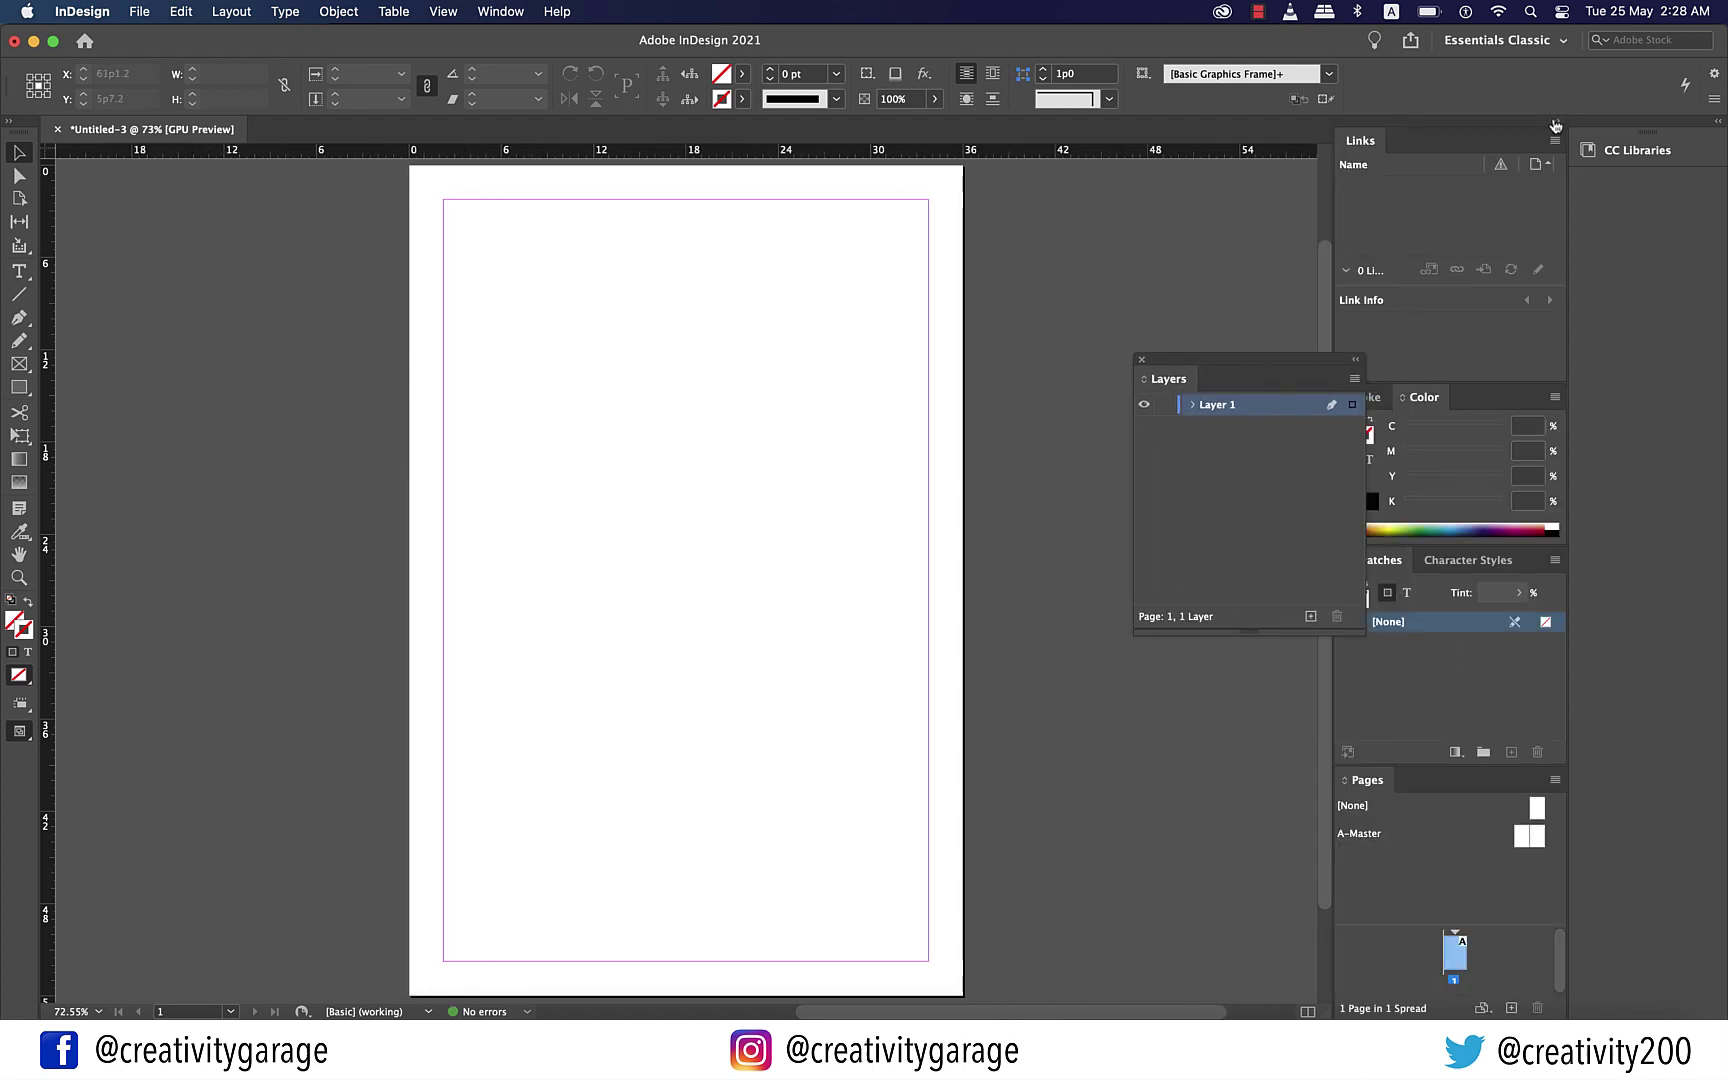
click(1556, 122)
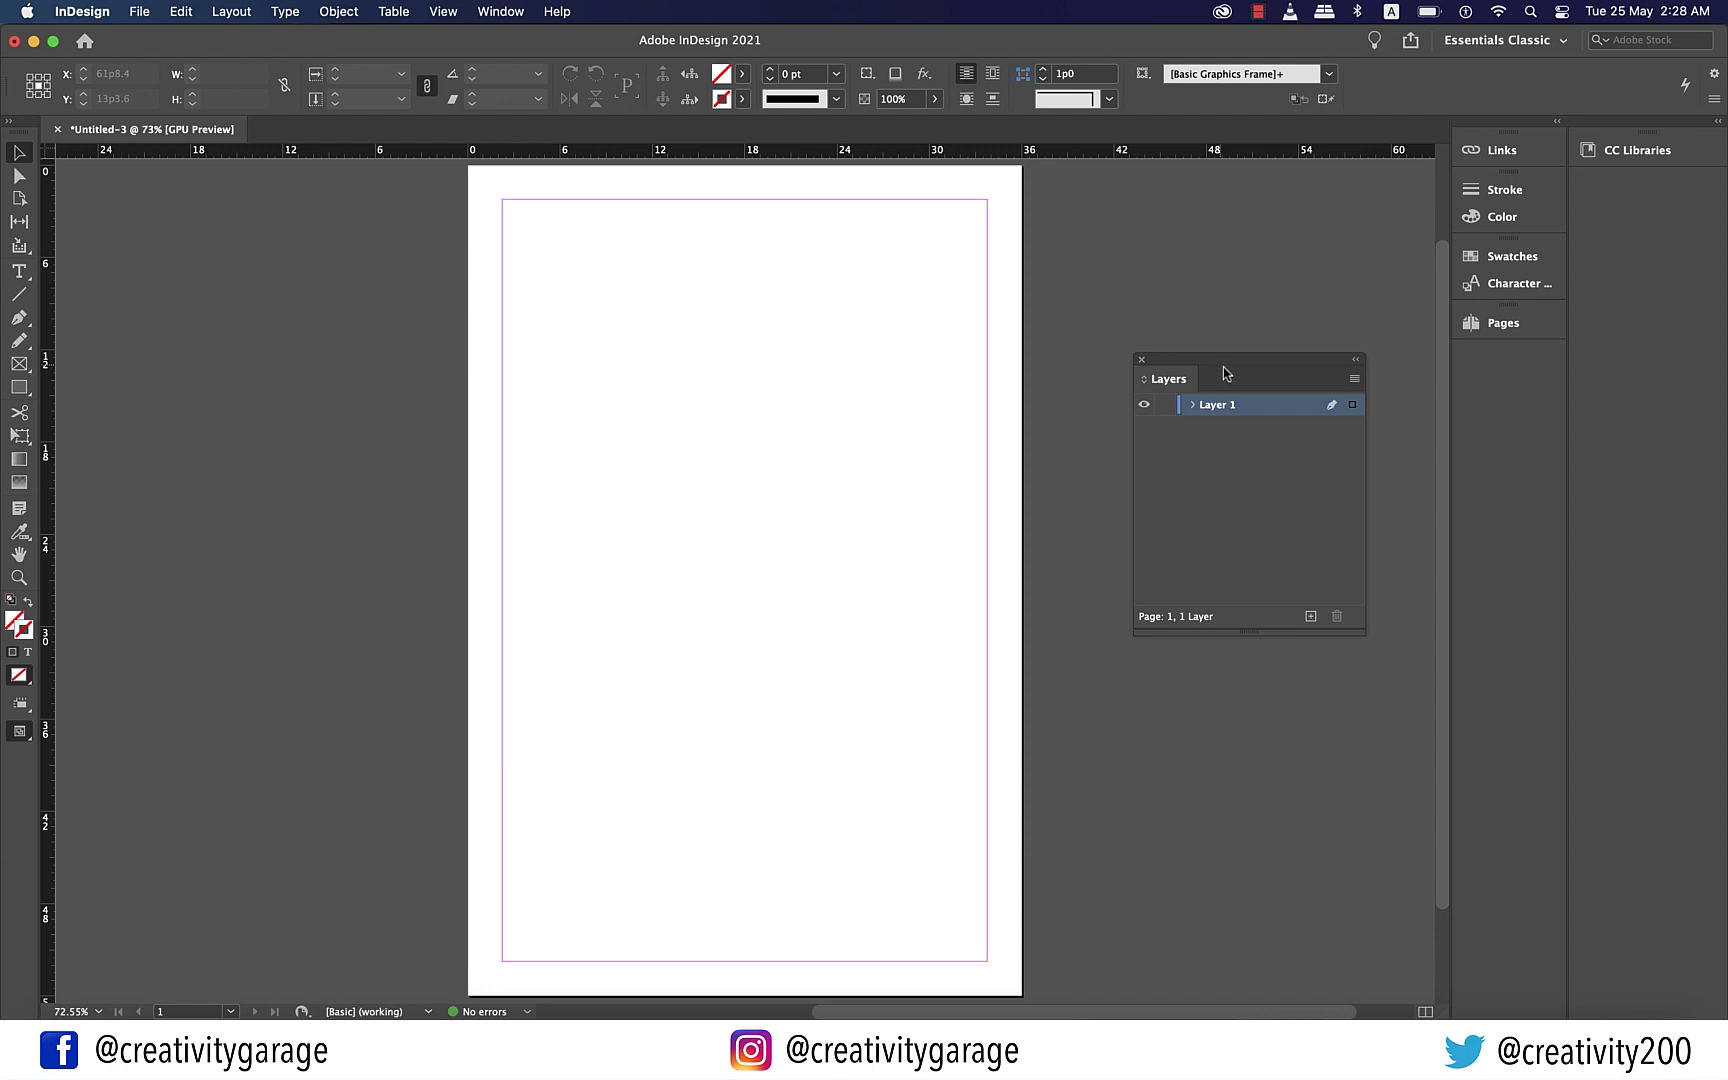
drag(1223, 367, 1519, 357)
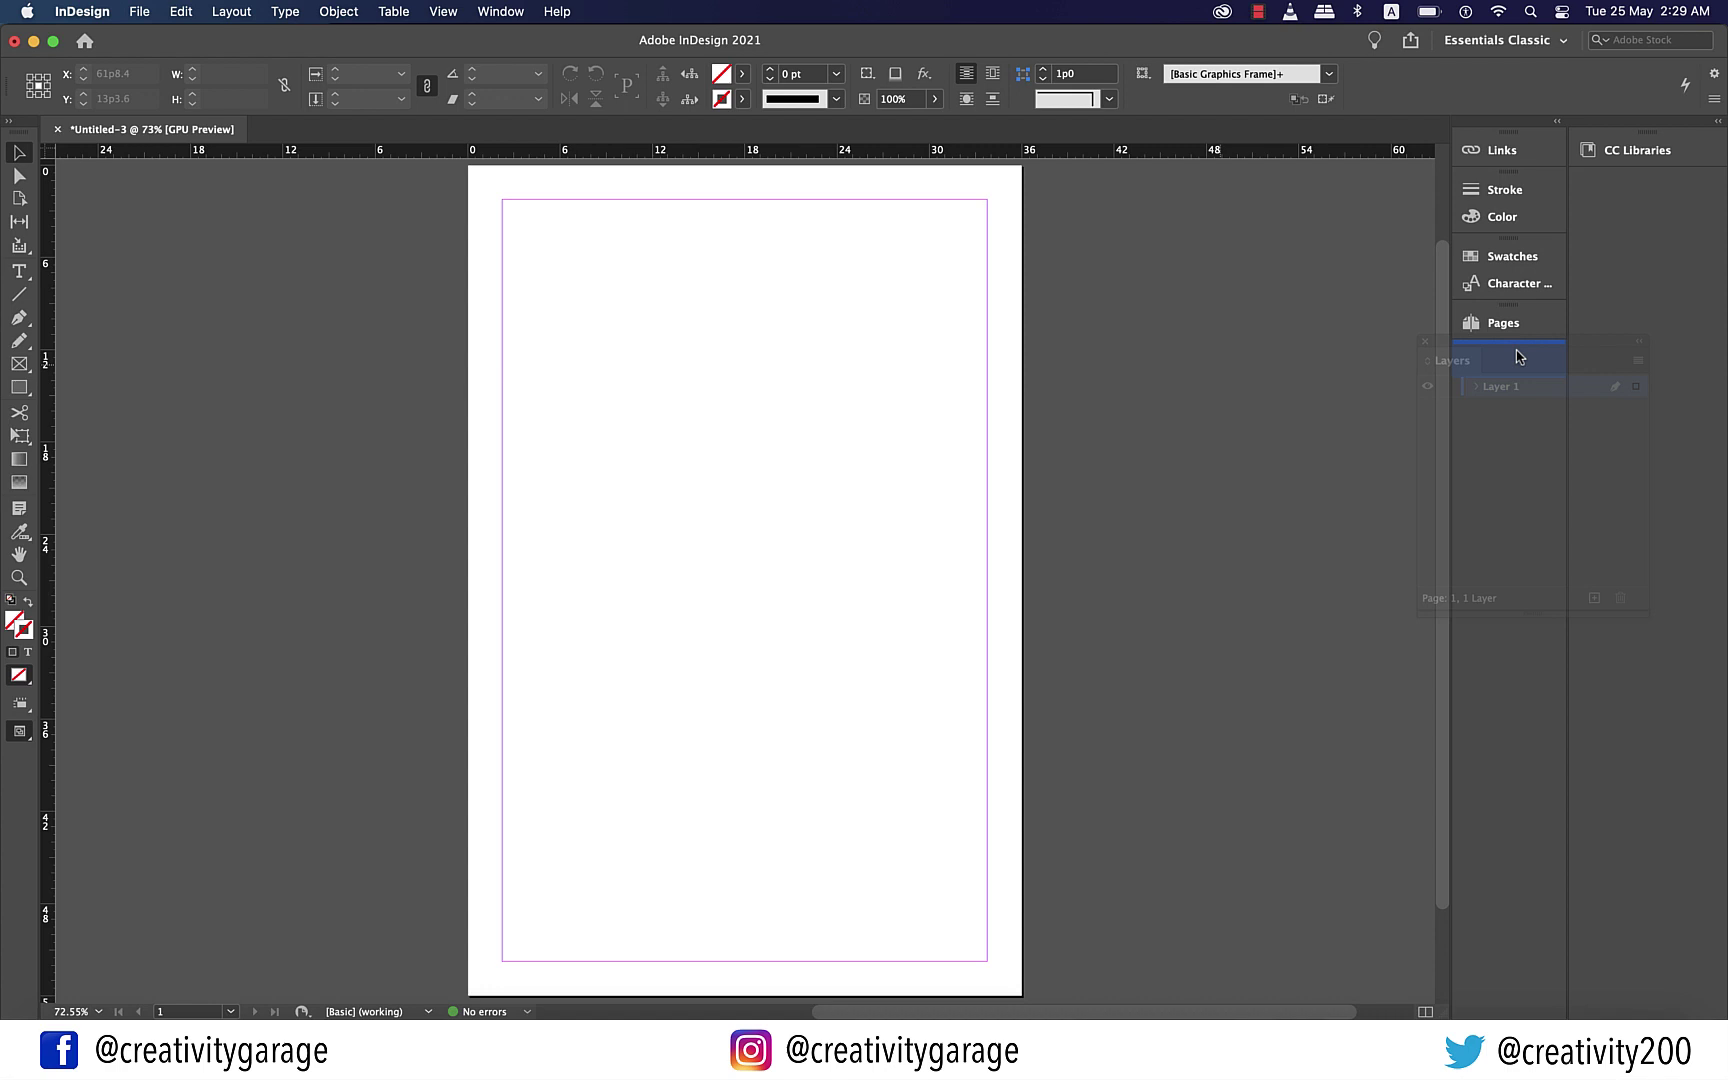
drag(1518, 357, 1518, 358)
Pull the Pages panel out, expand it, and dock it back into the icon set
drag(1515, 322, 1253, 308)
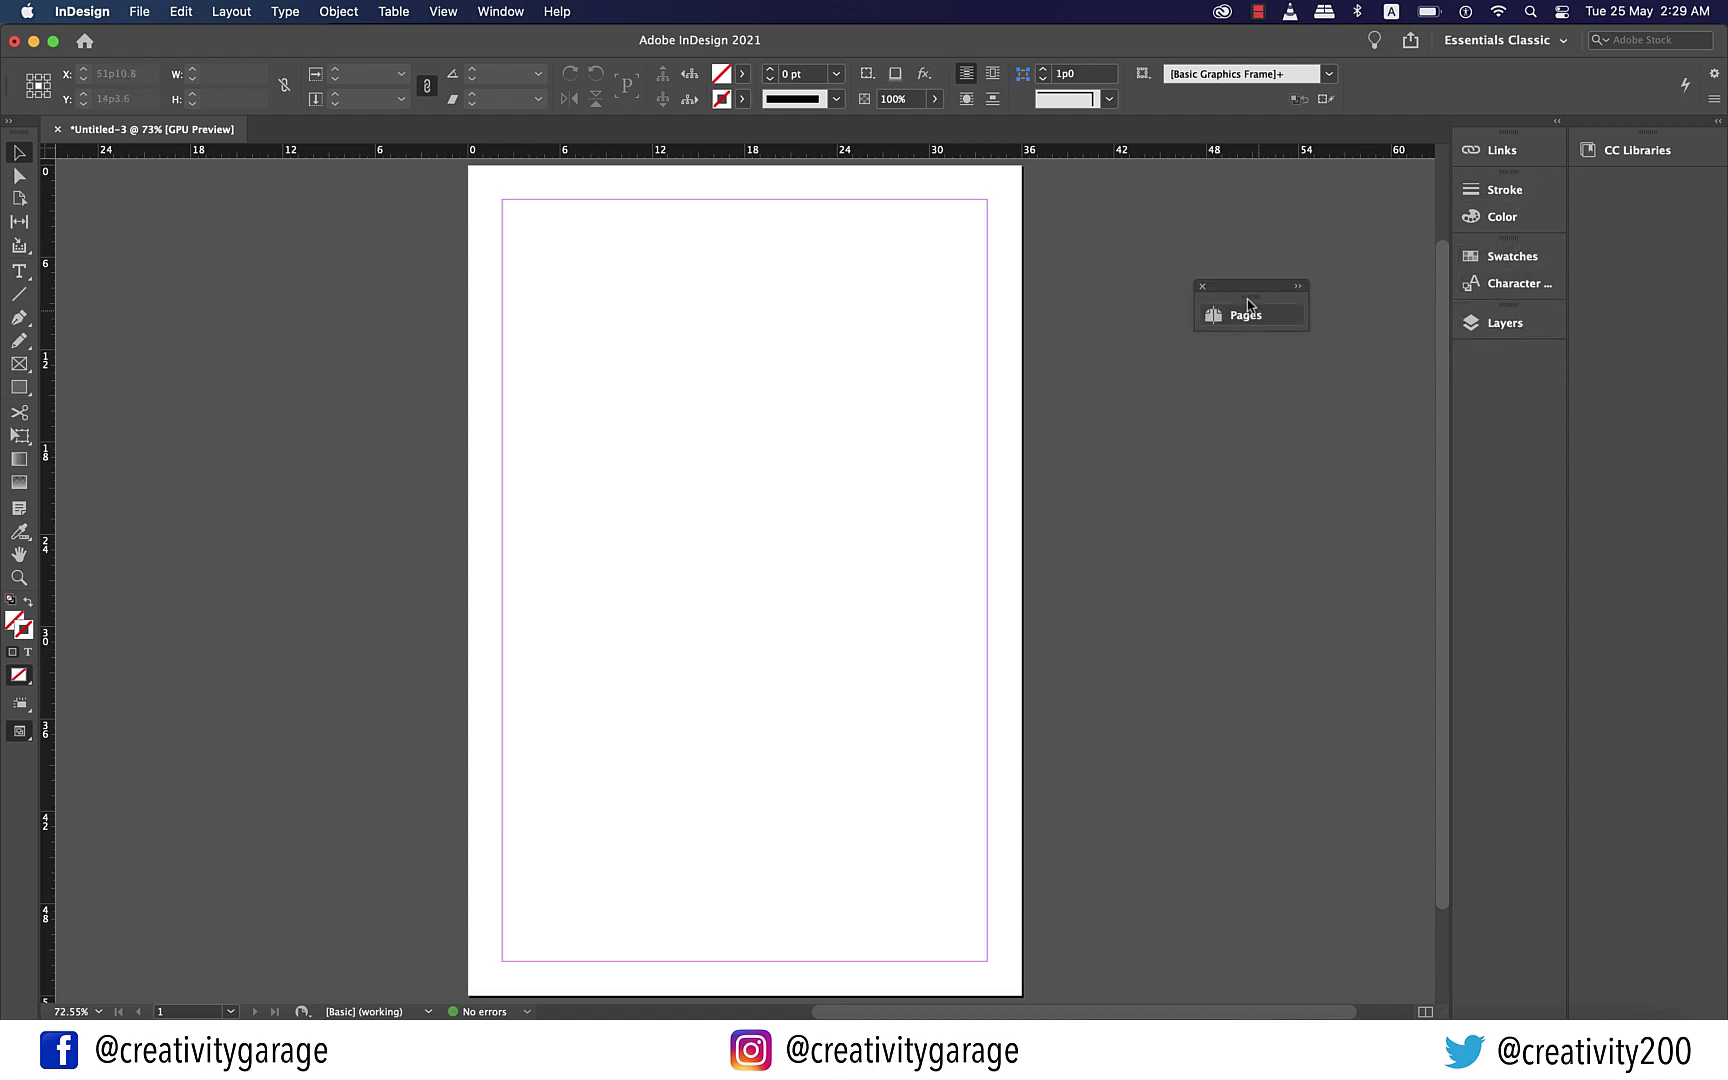
click(1298, 287)
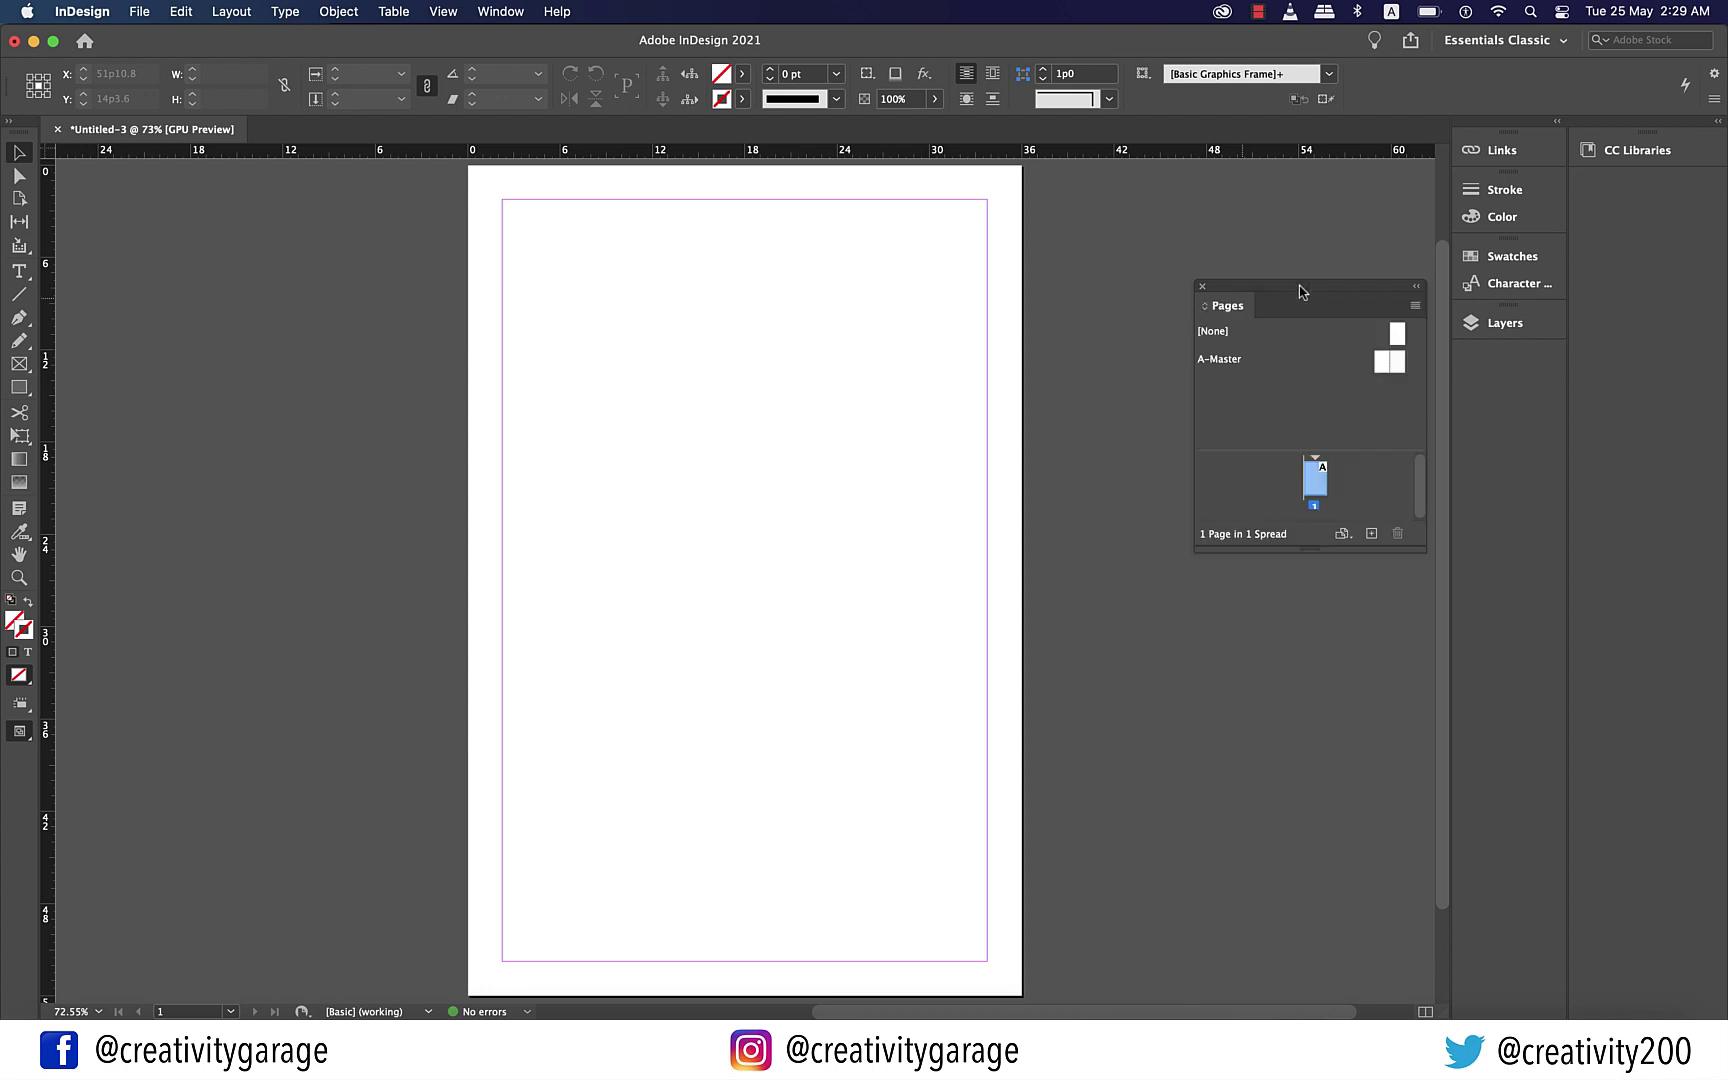
drag(1272, 291, 1502, 348)
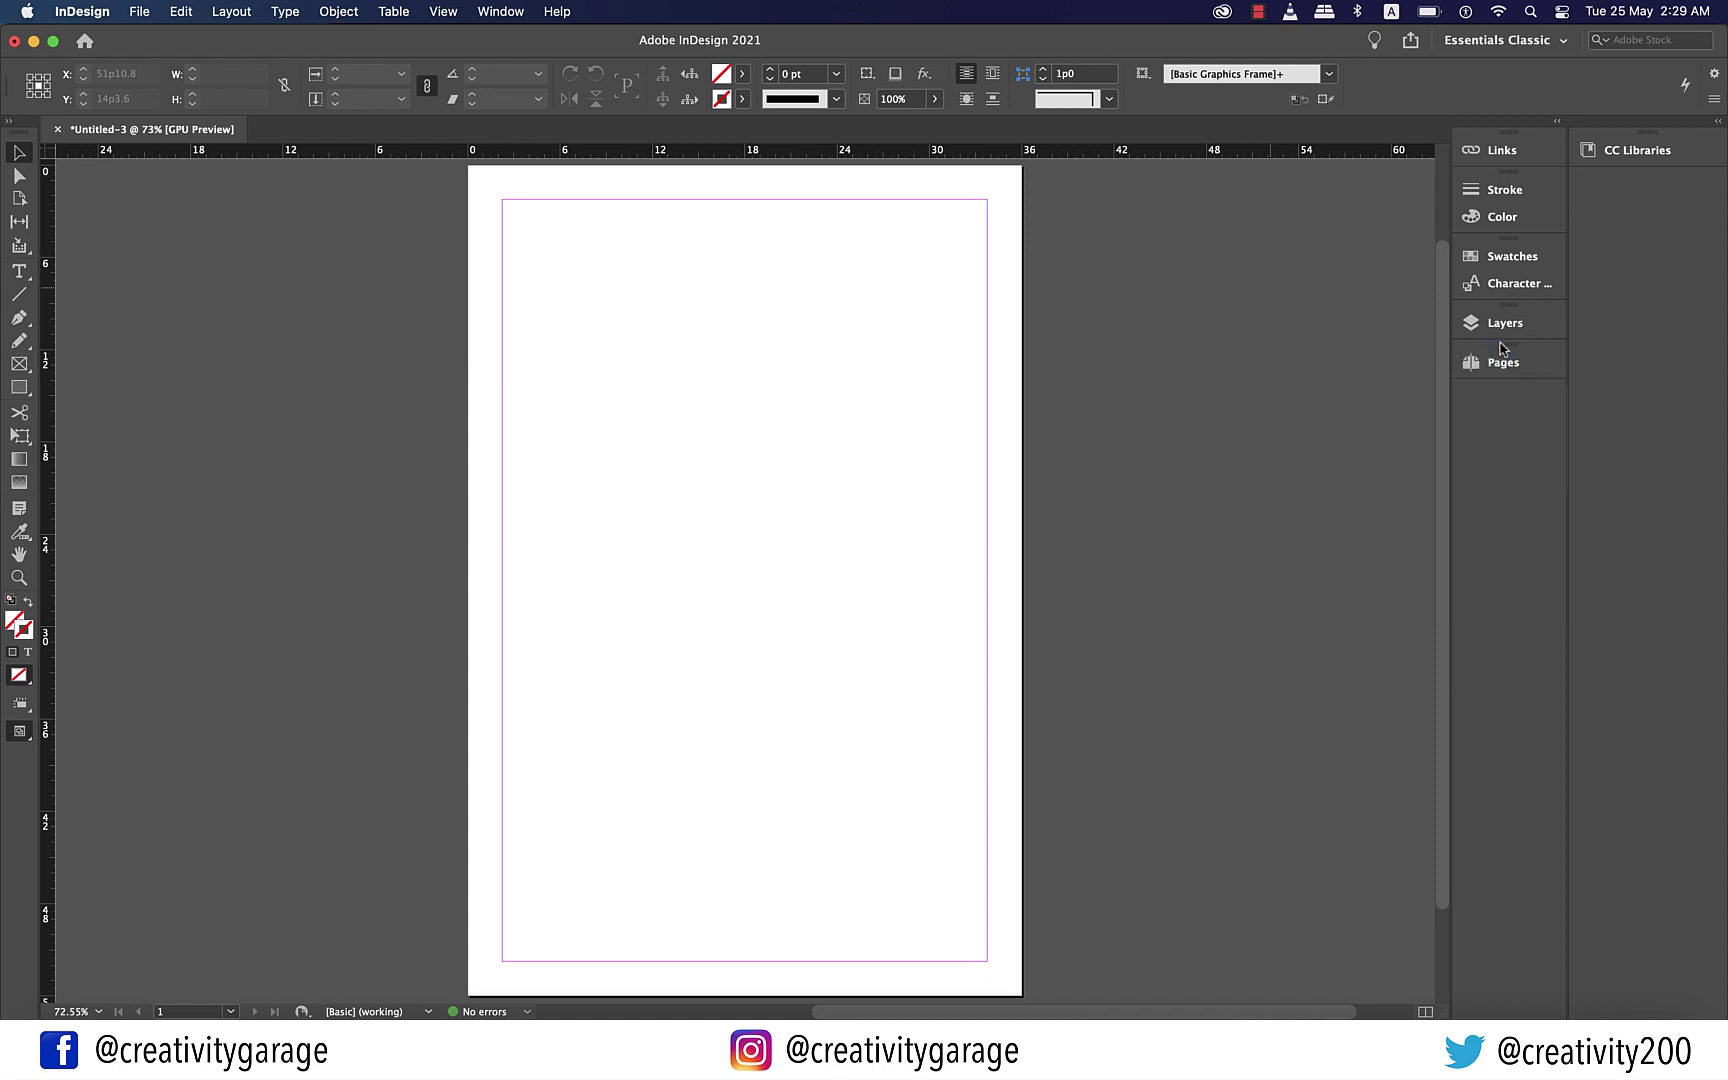
Open Window > Styles > Paragraph Styles and dock the panel alongside Layers and Pages
click(488, 13)
key(Down)
key(Down)
key(Down)
key(Down)
key(Down)
key(Down)
key(Down)
key(Down)
key(Down)
key(Down)
key(Down)
key(Down)
key(Down)
key(Down)
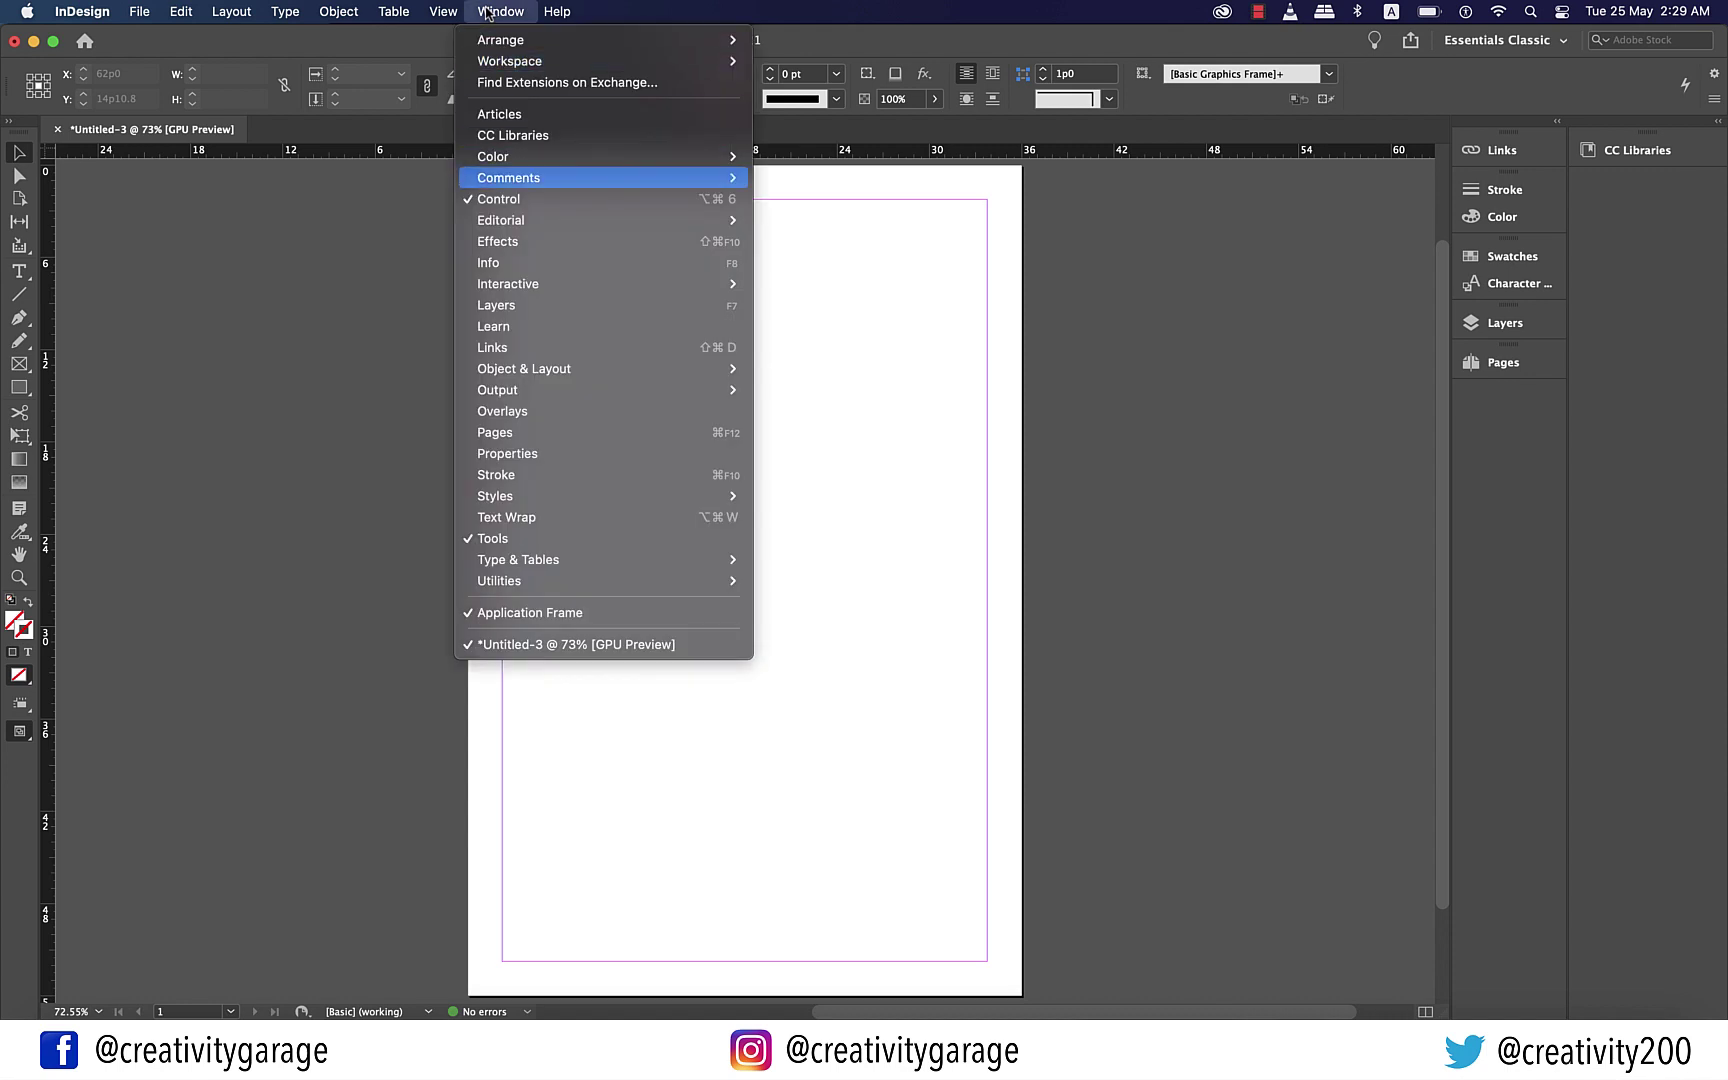
key(Down)
key(Down)
key(Down)
key(Down)
key(Down)
key(Down)
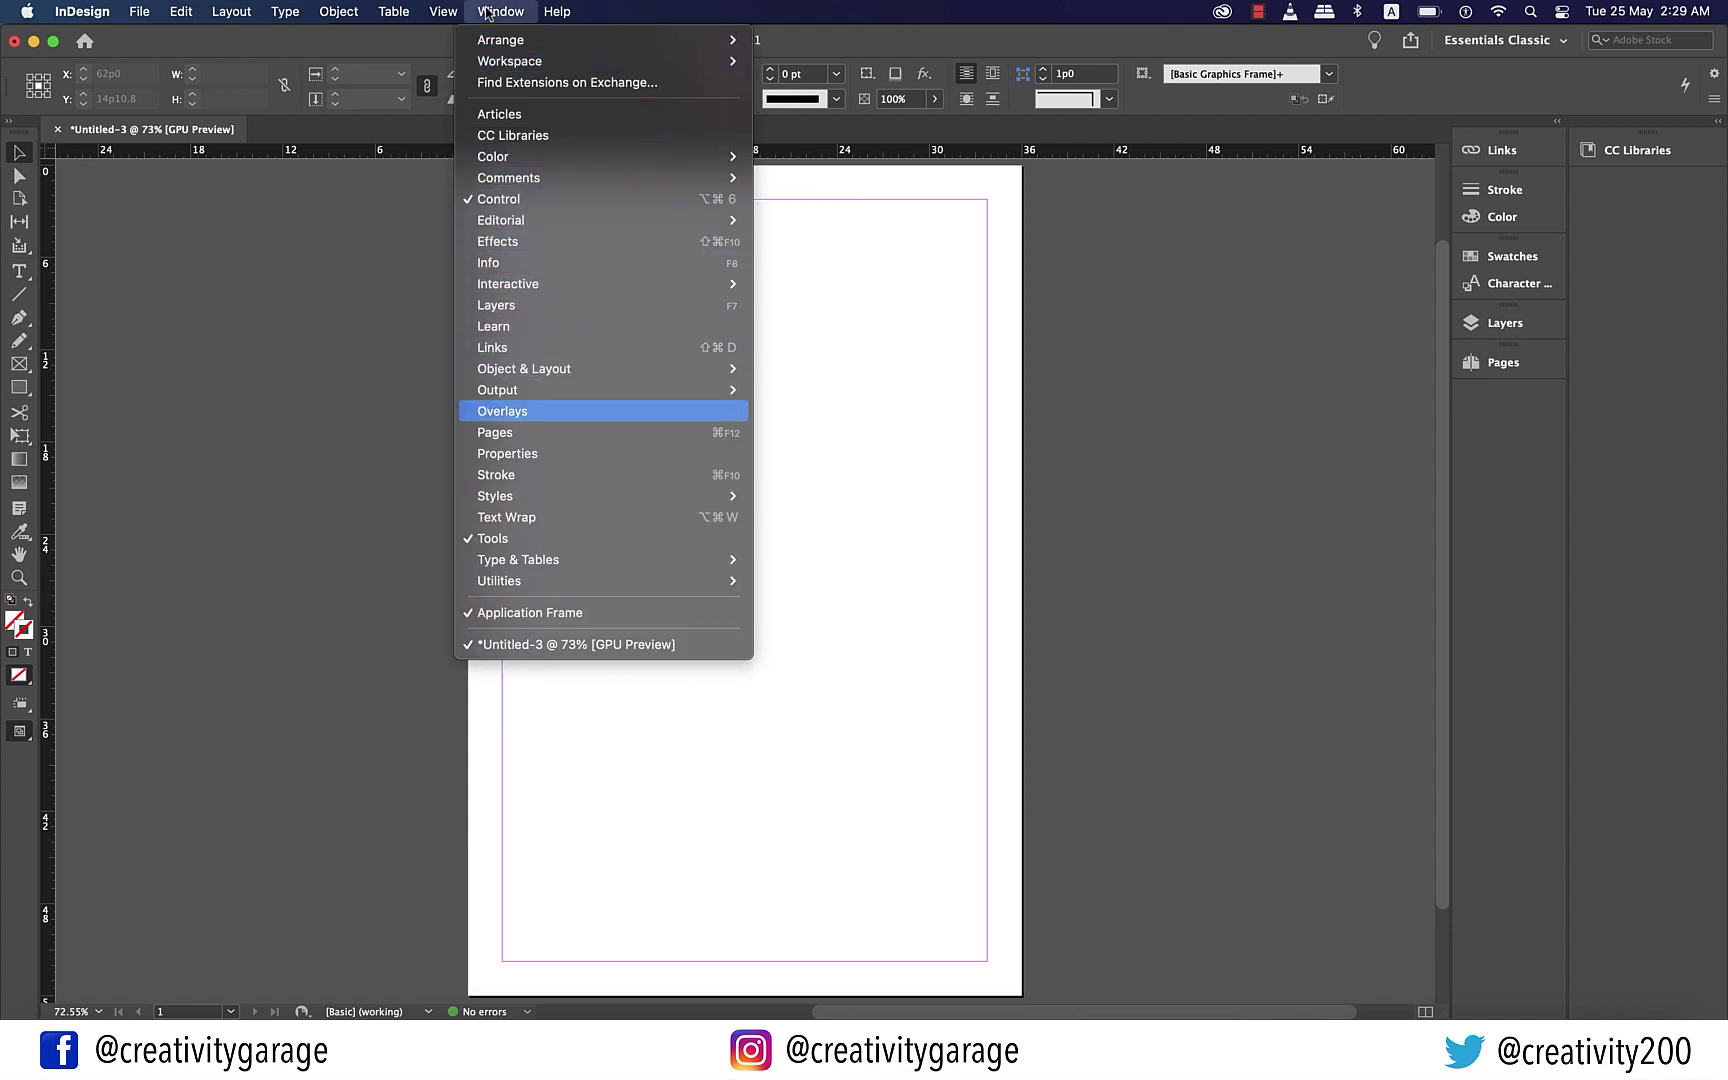
key(Down)
key(Down)
key(Right)
key(Down)
key(Down)
key(Down)
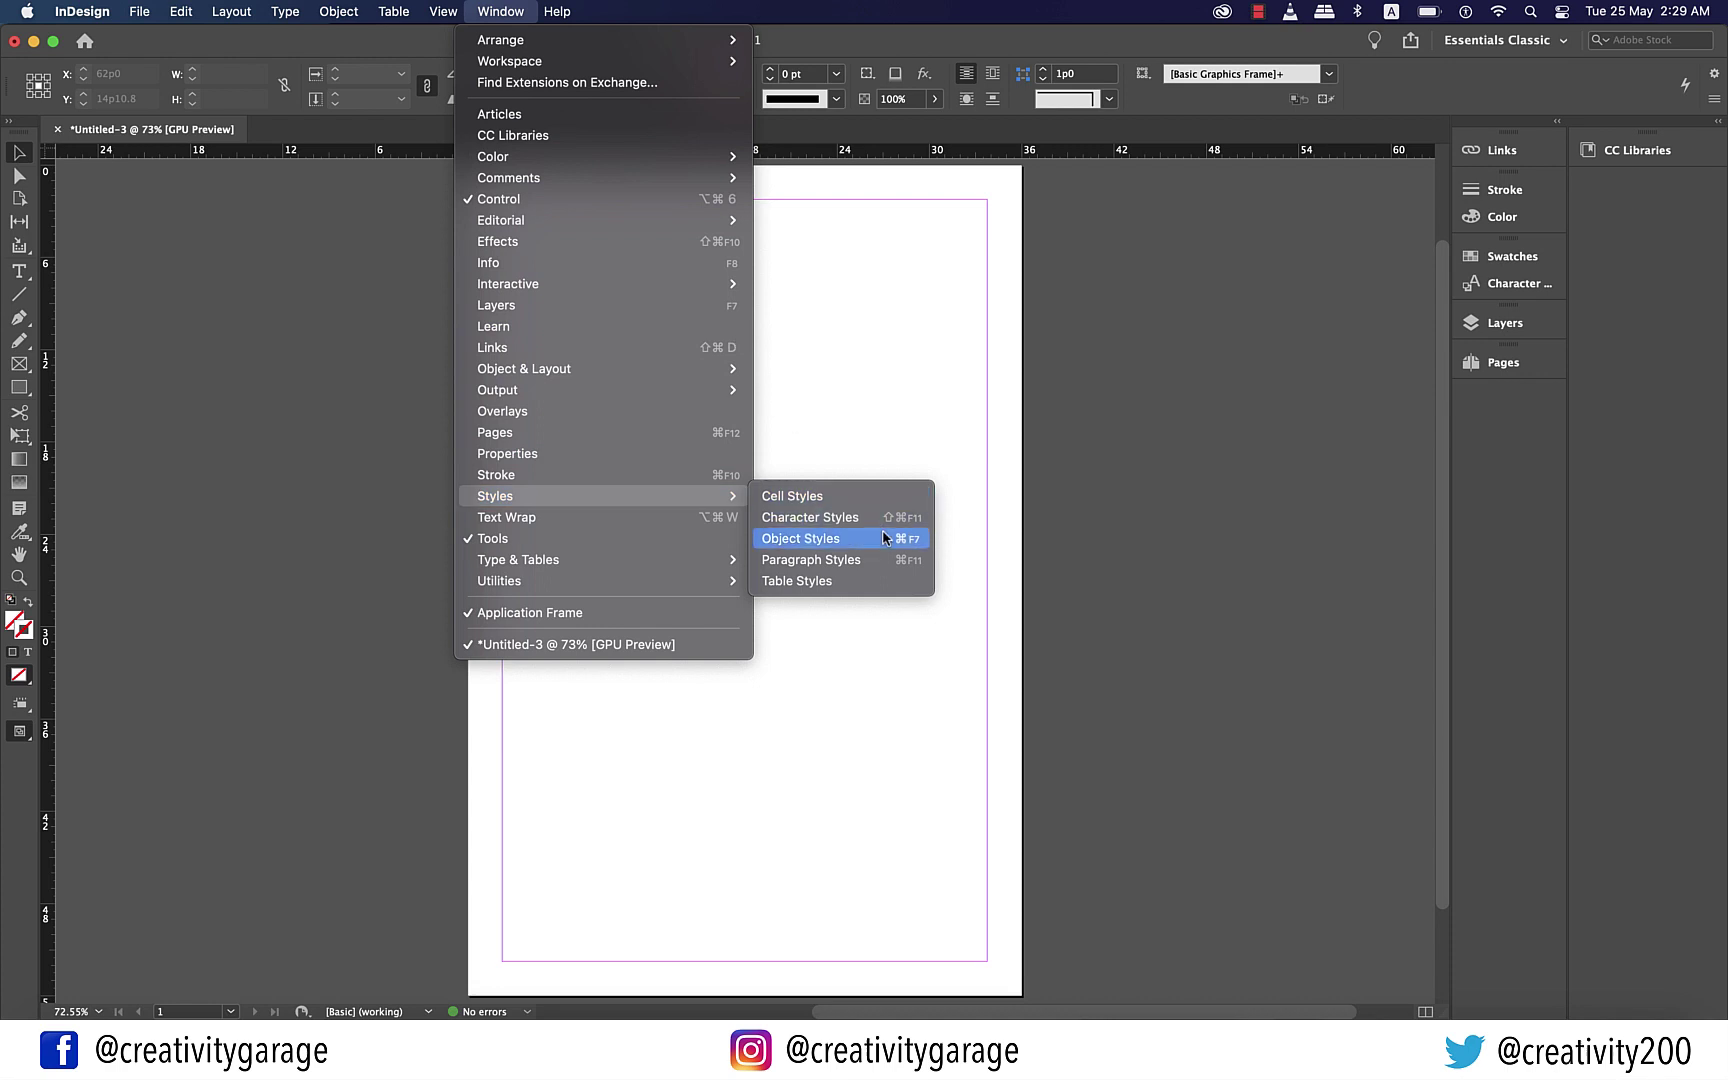
key(Return)
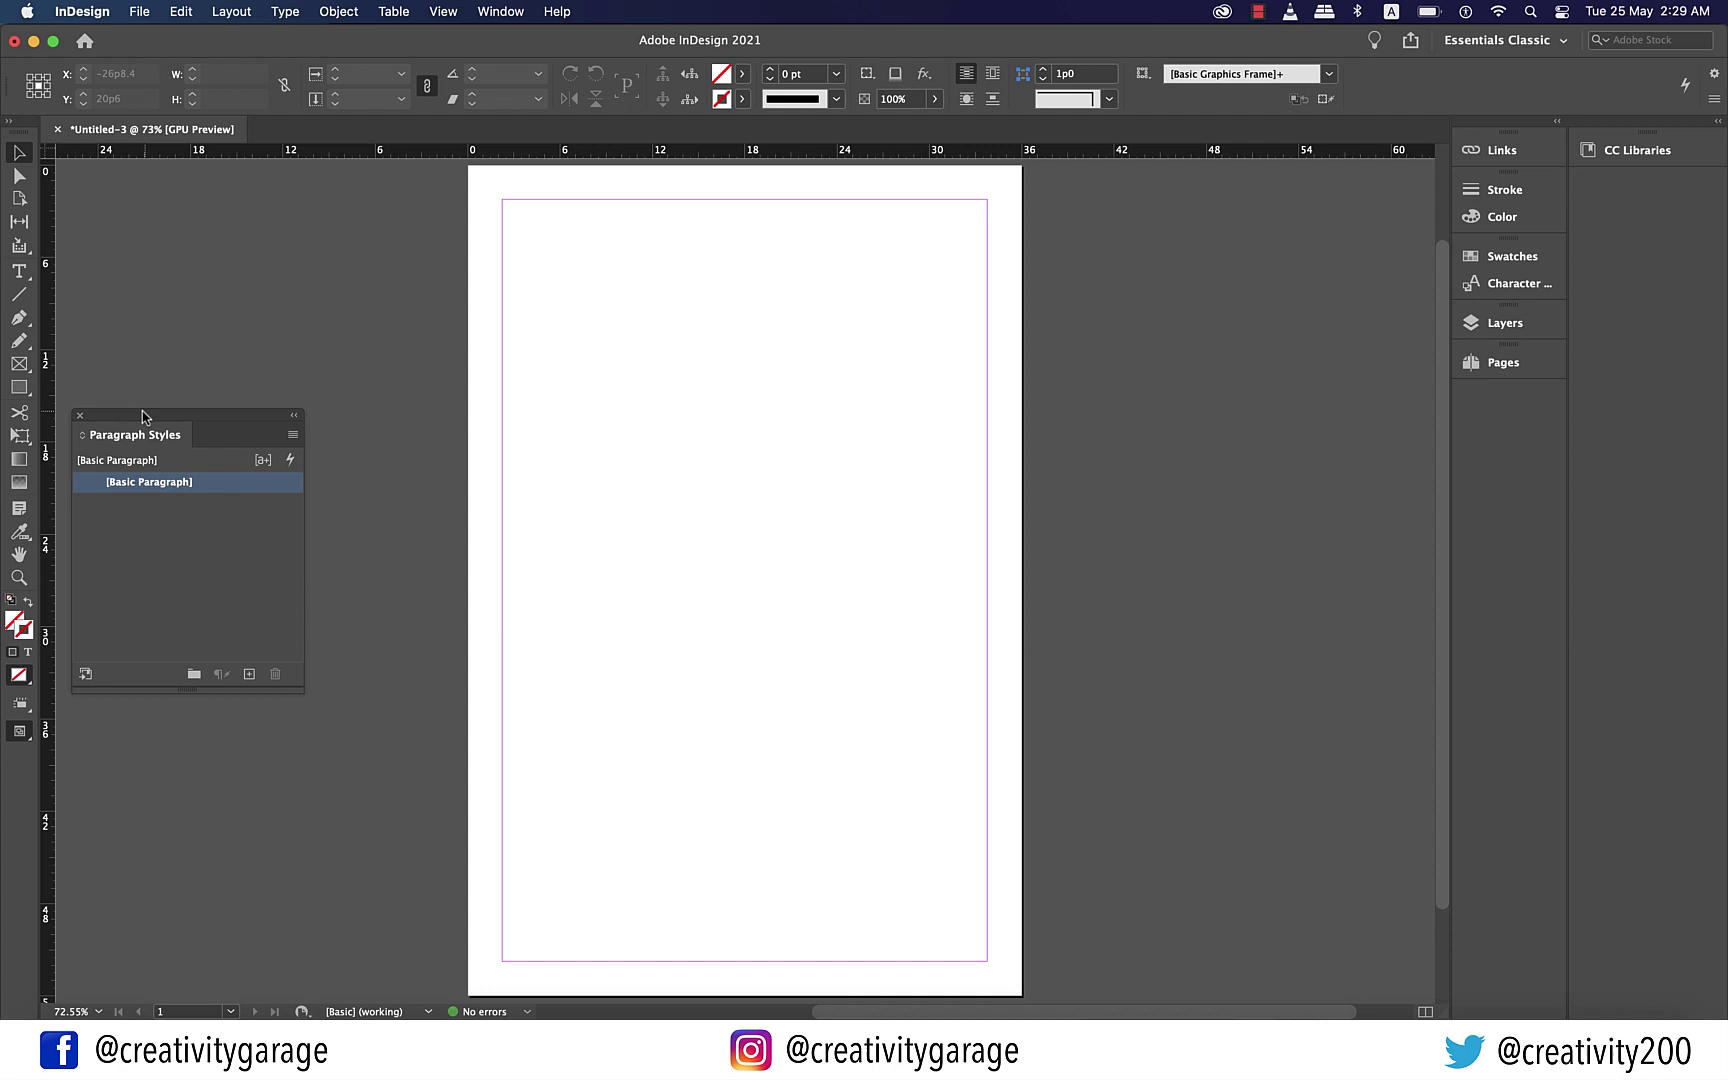
drag(142, 410, 1479, 388)
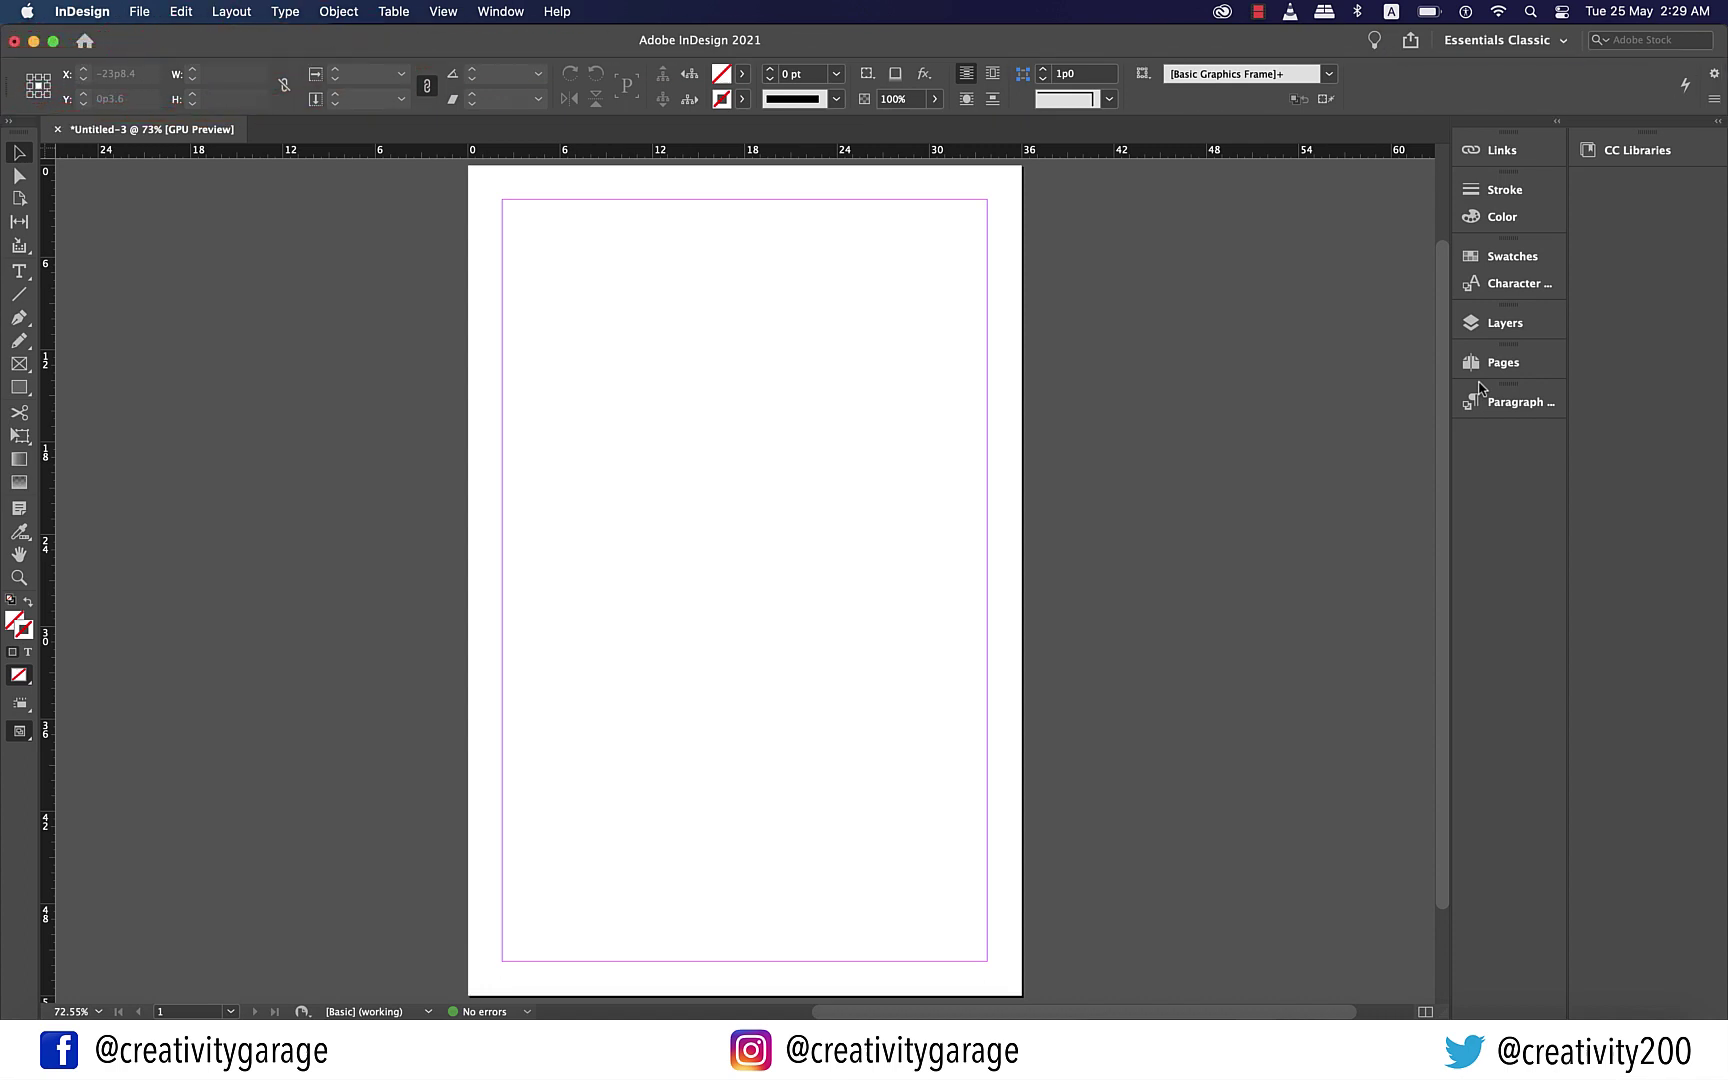
click(1714, 76)
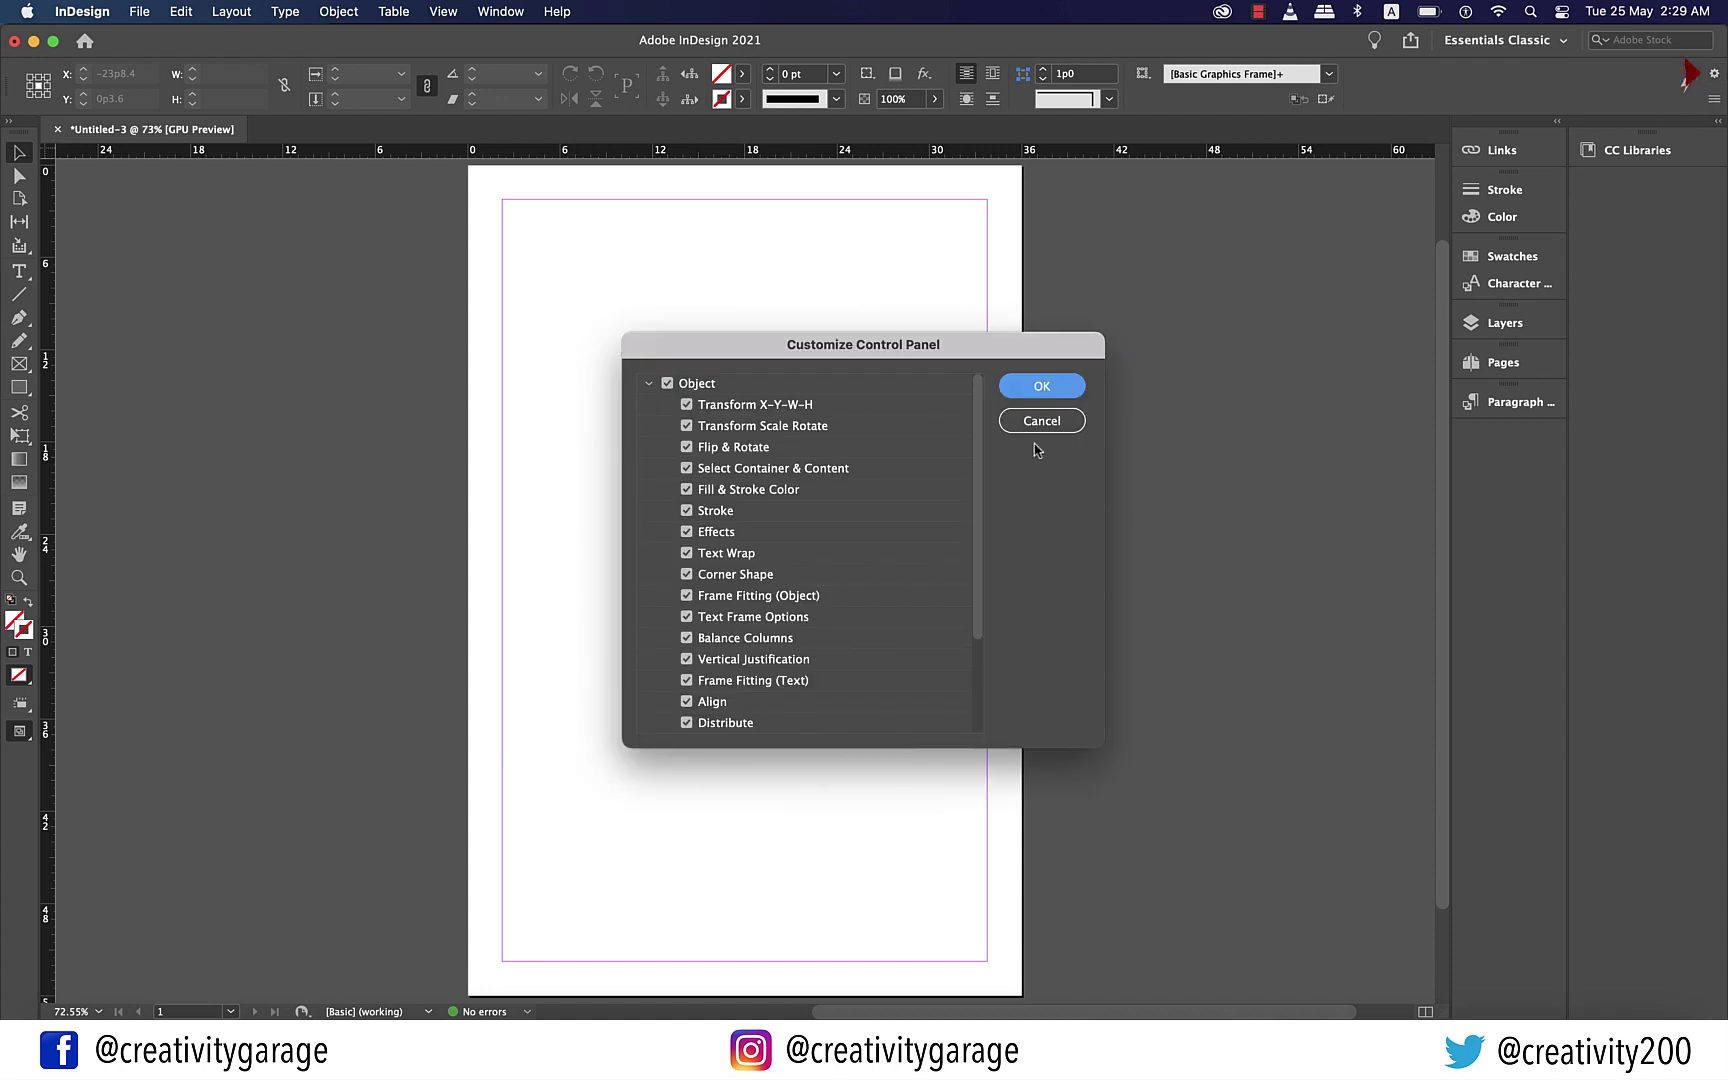
key(Escape)
scroll(735, 475, down, 5)
scroll(735, 475, up, 5)
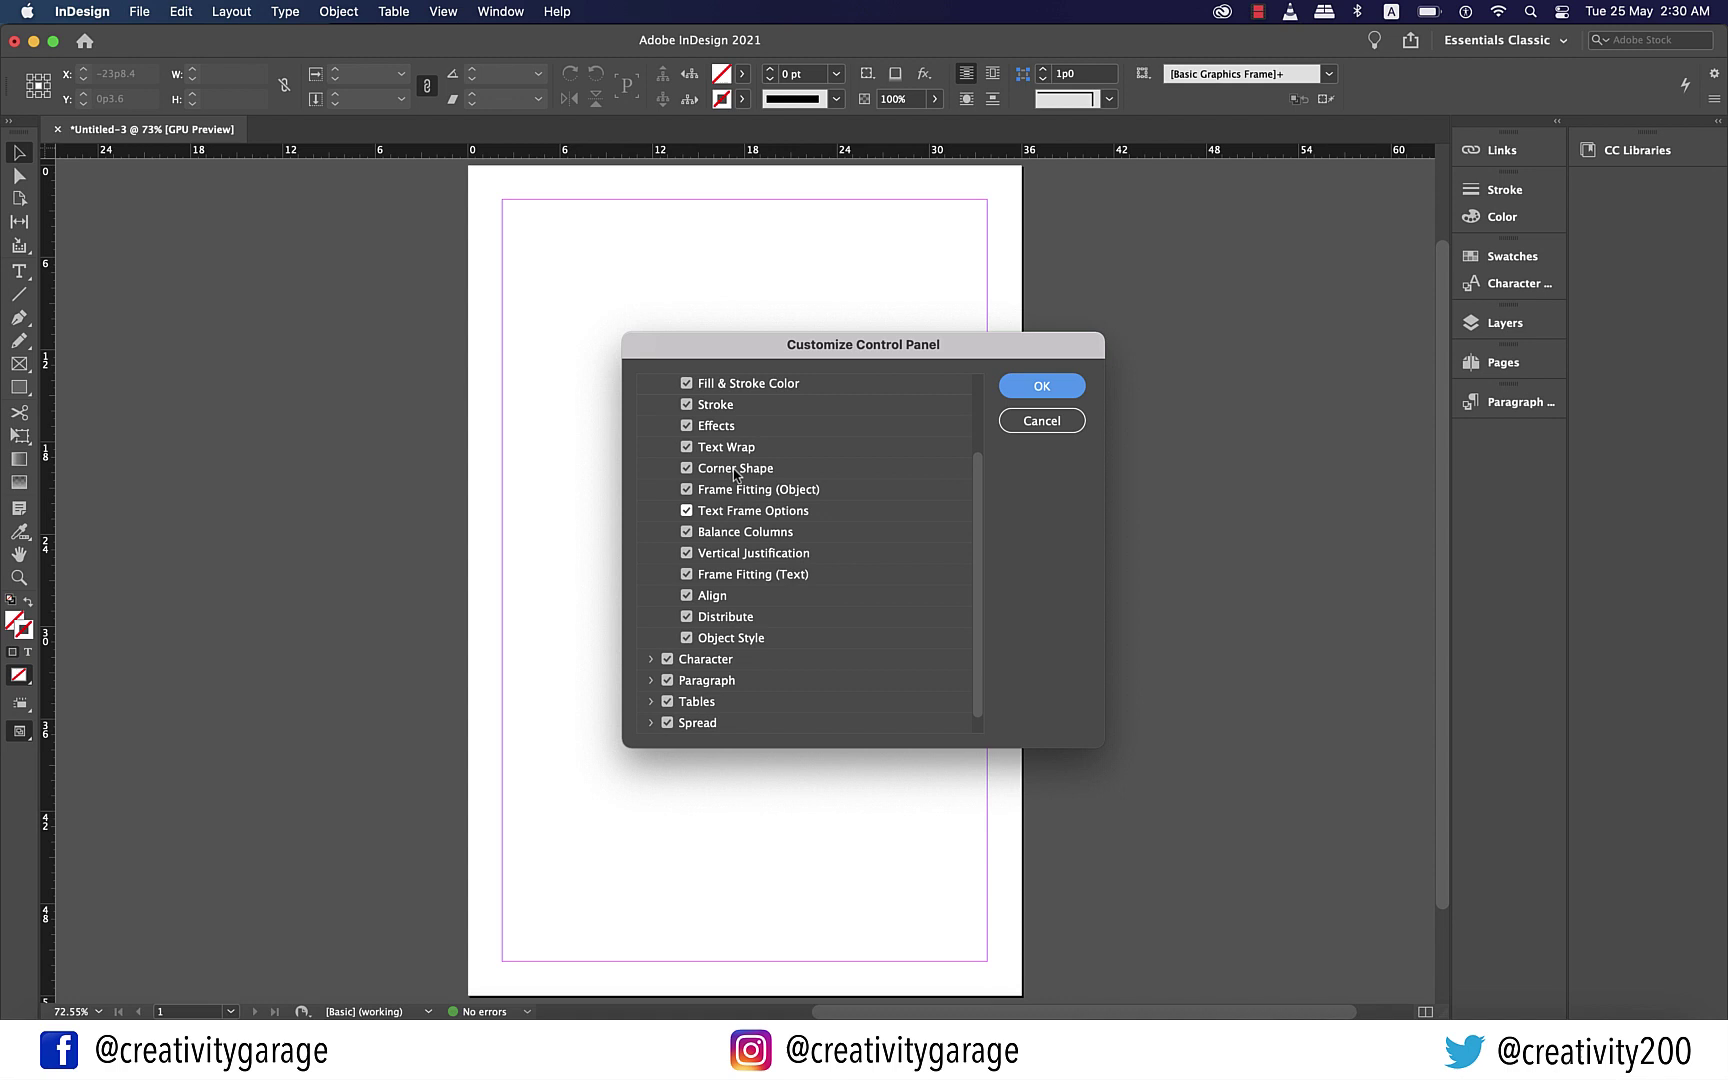
click(1041, 424)
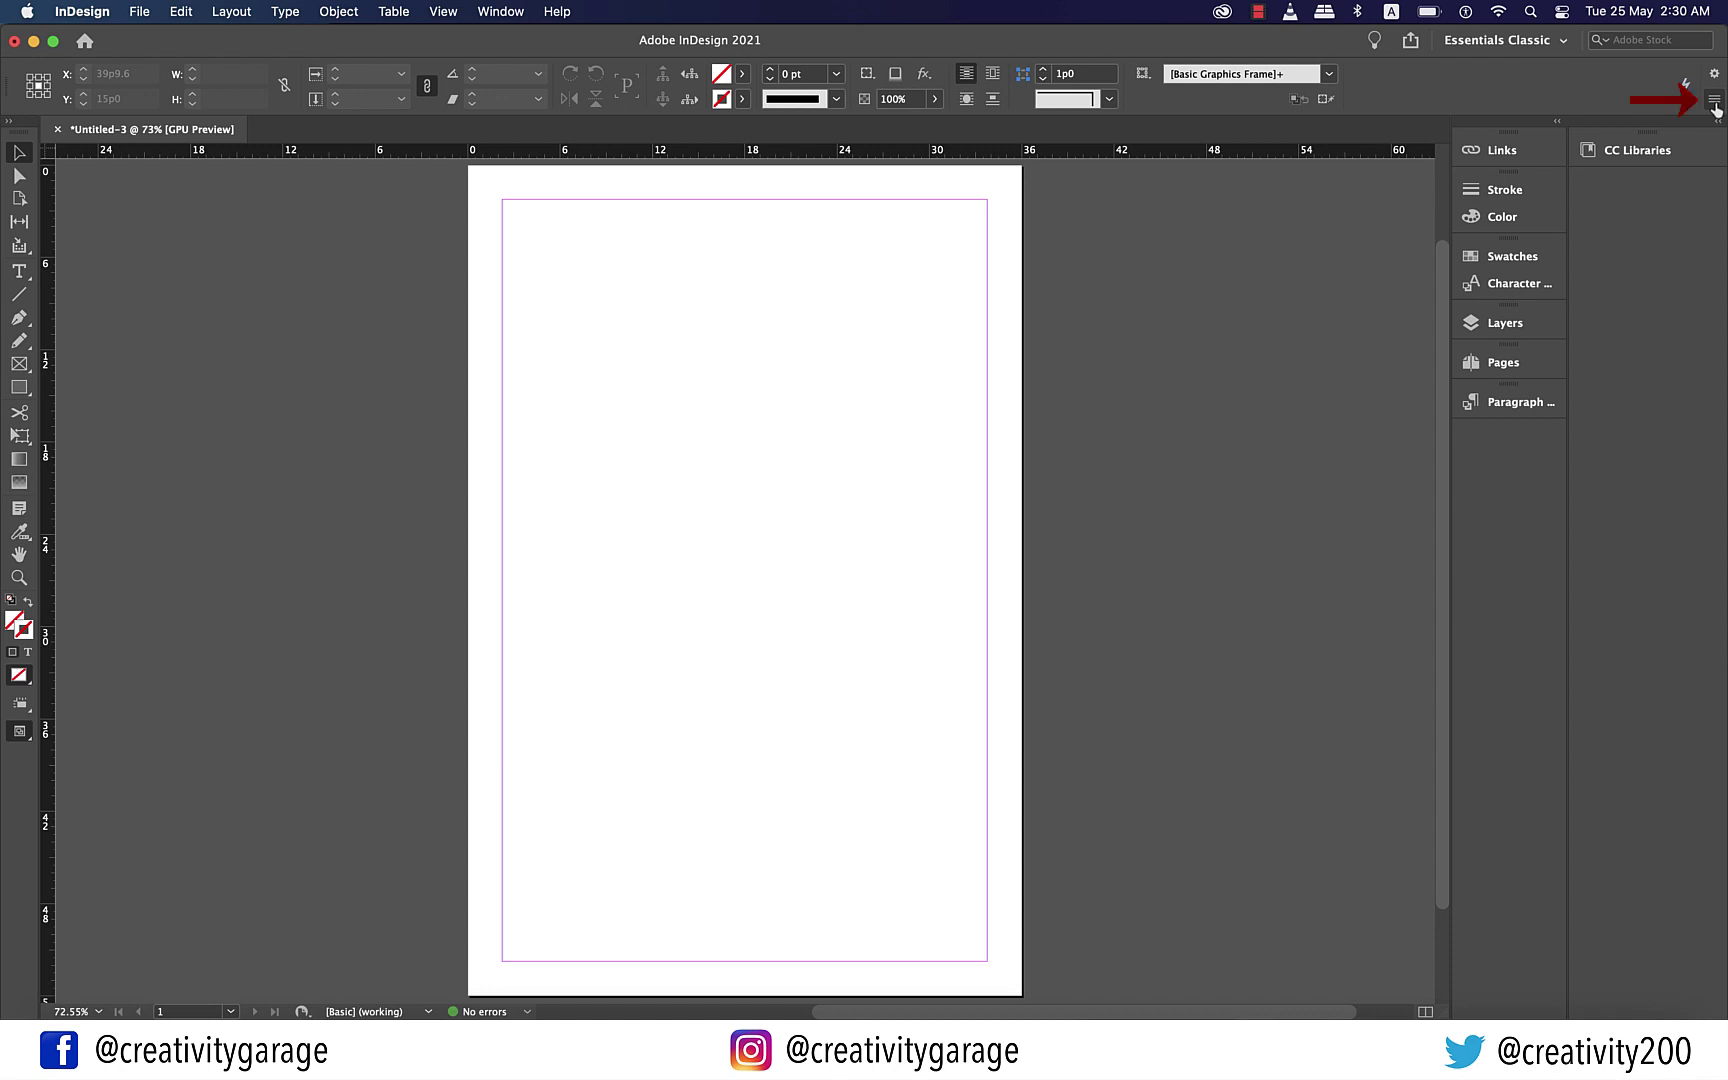
click(1715, 102)
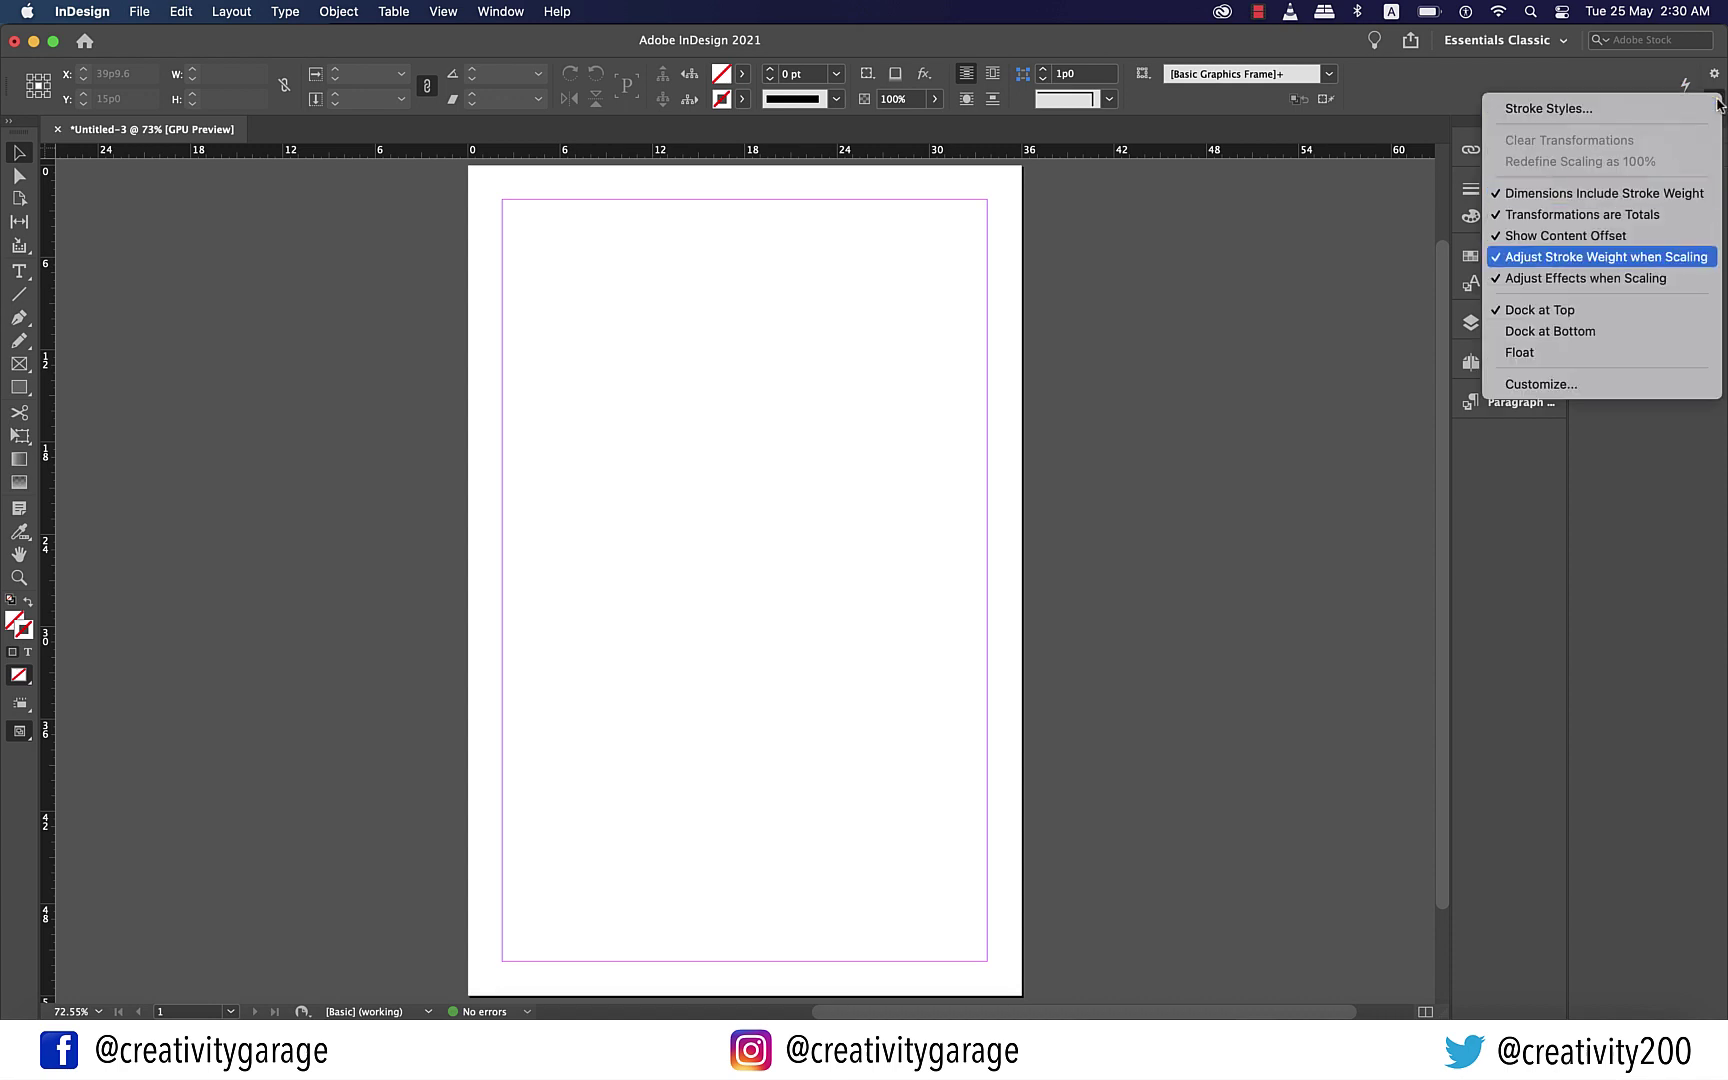
click(1492, 80)
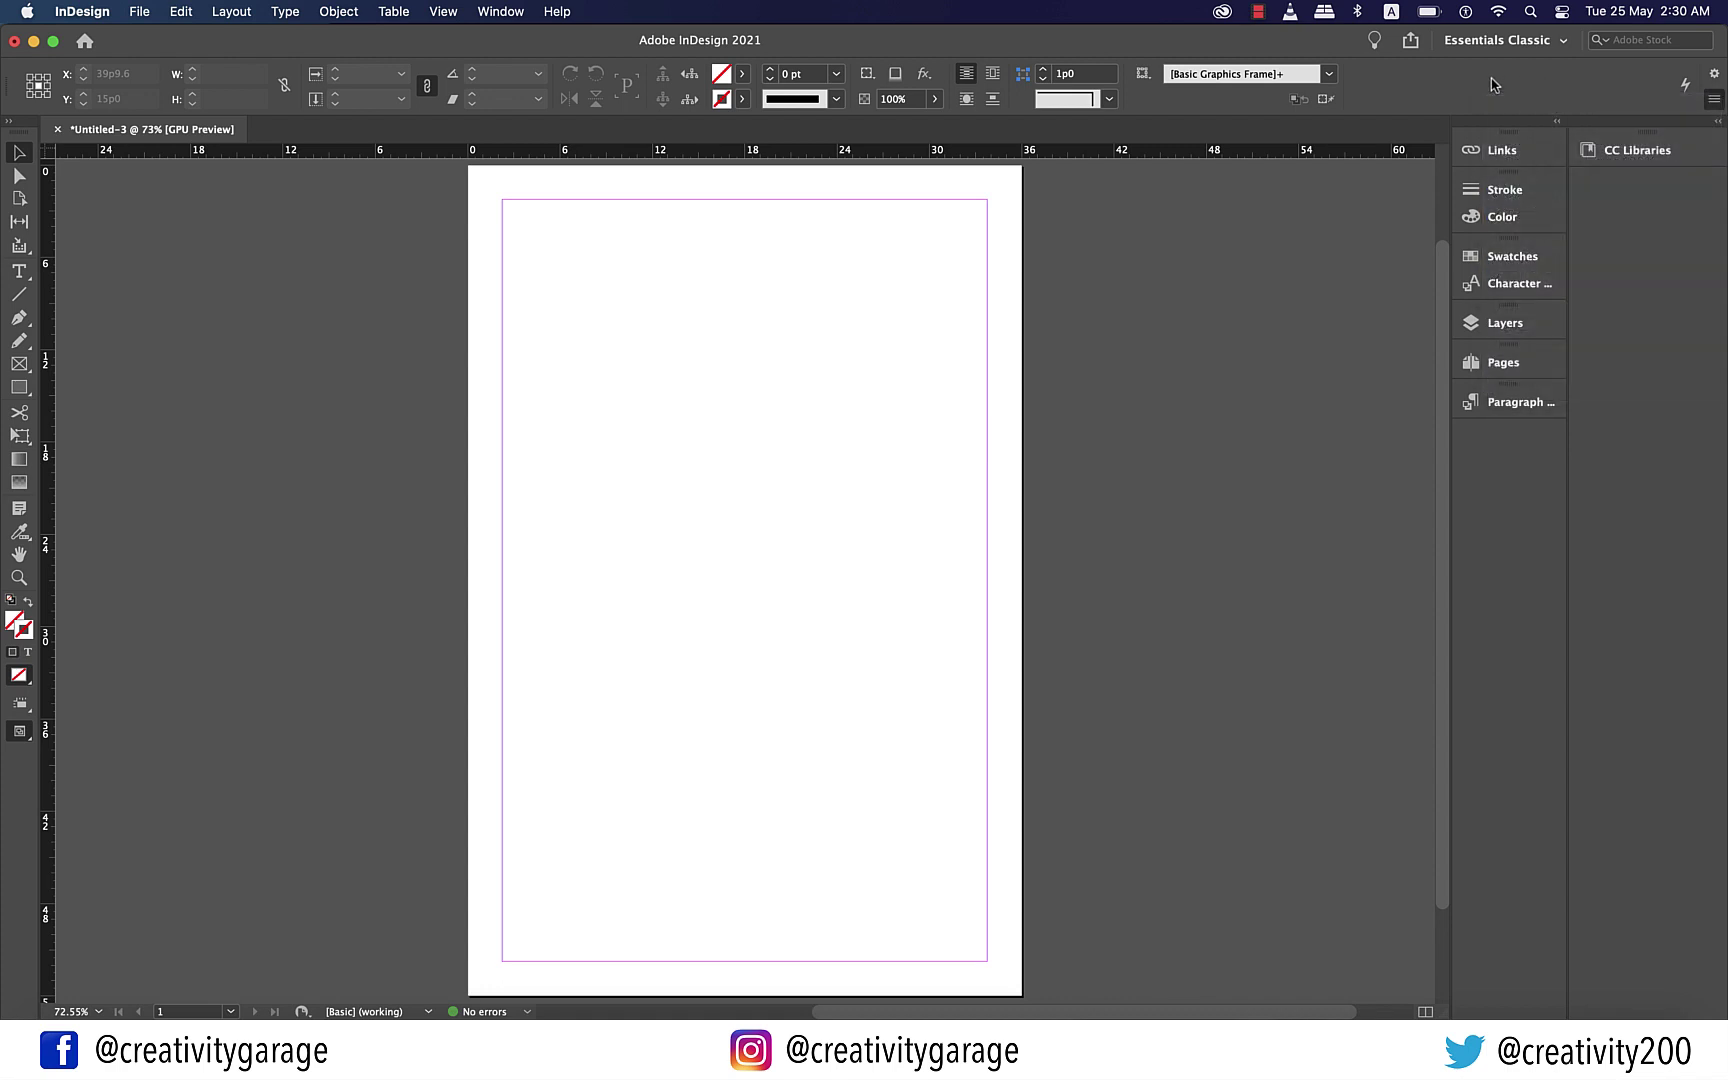
Step through Direct Selection, Page and Gap tools to Type, toggling Paragraph then Character controls
click(20, 180)
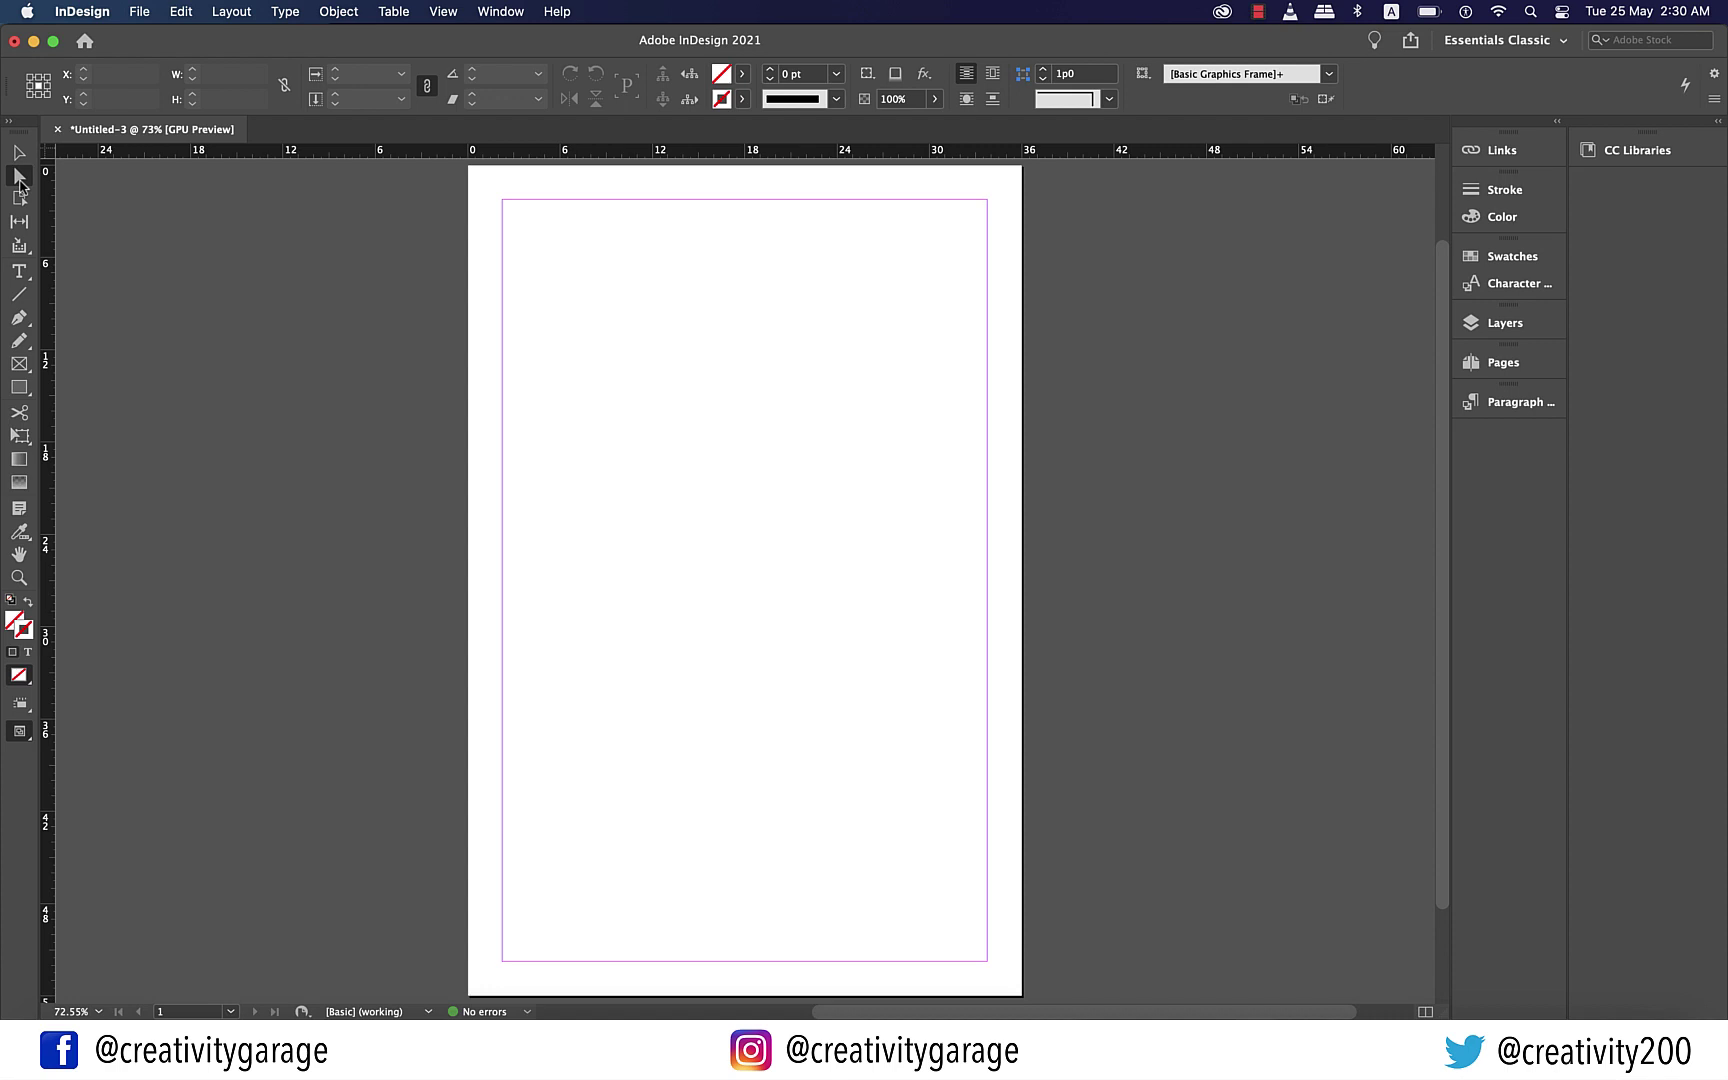
click(18, 201)
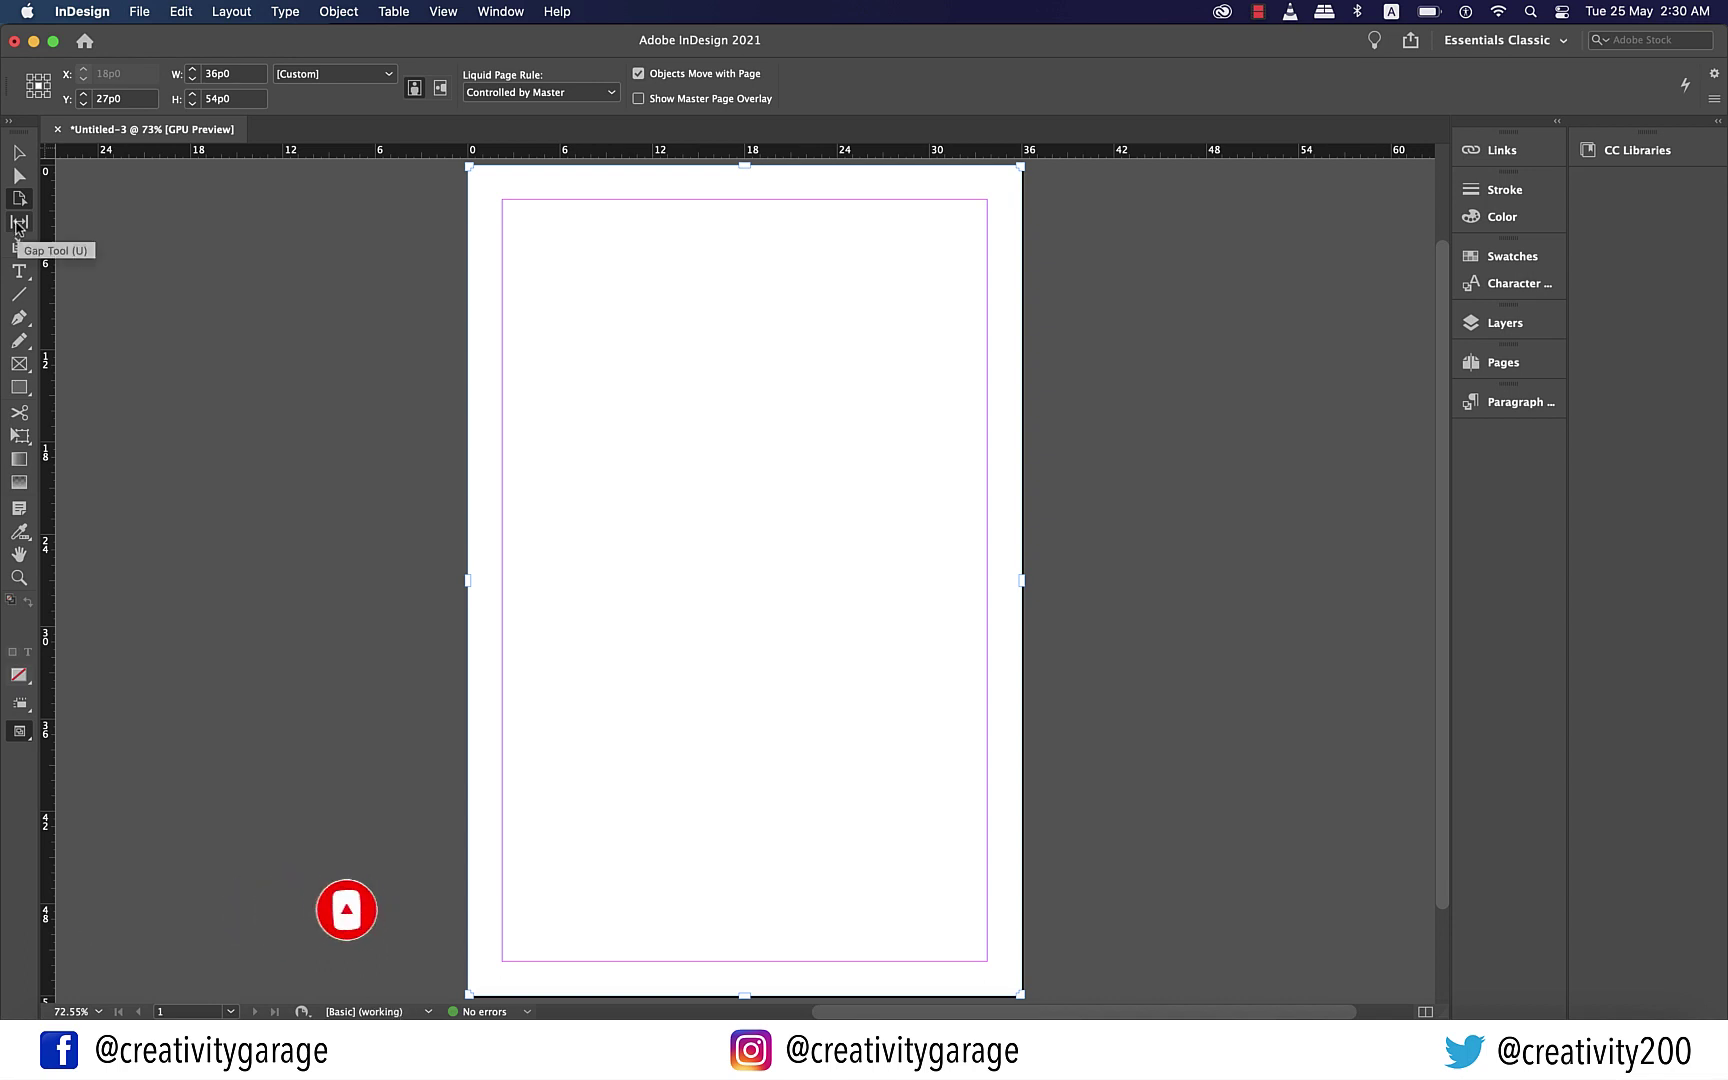
click(17, 224)
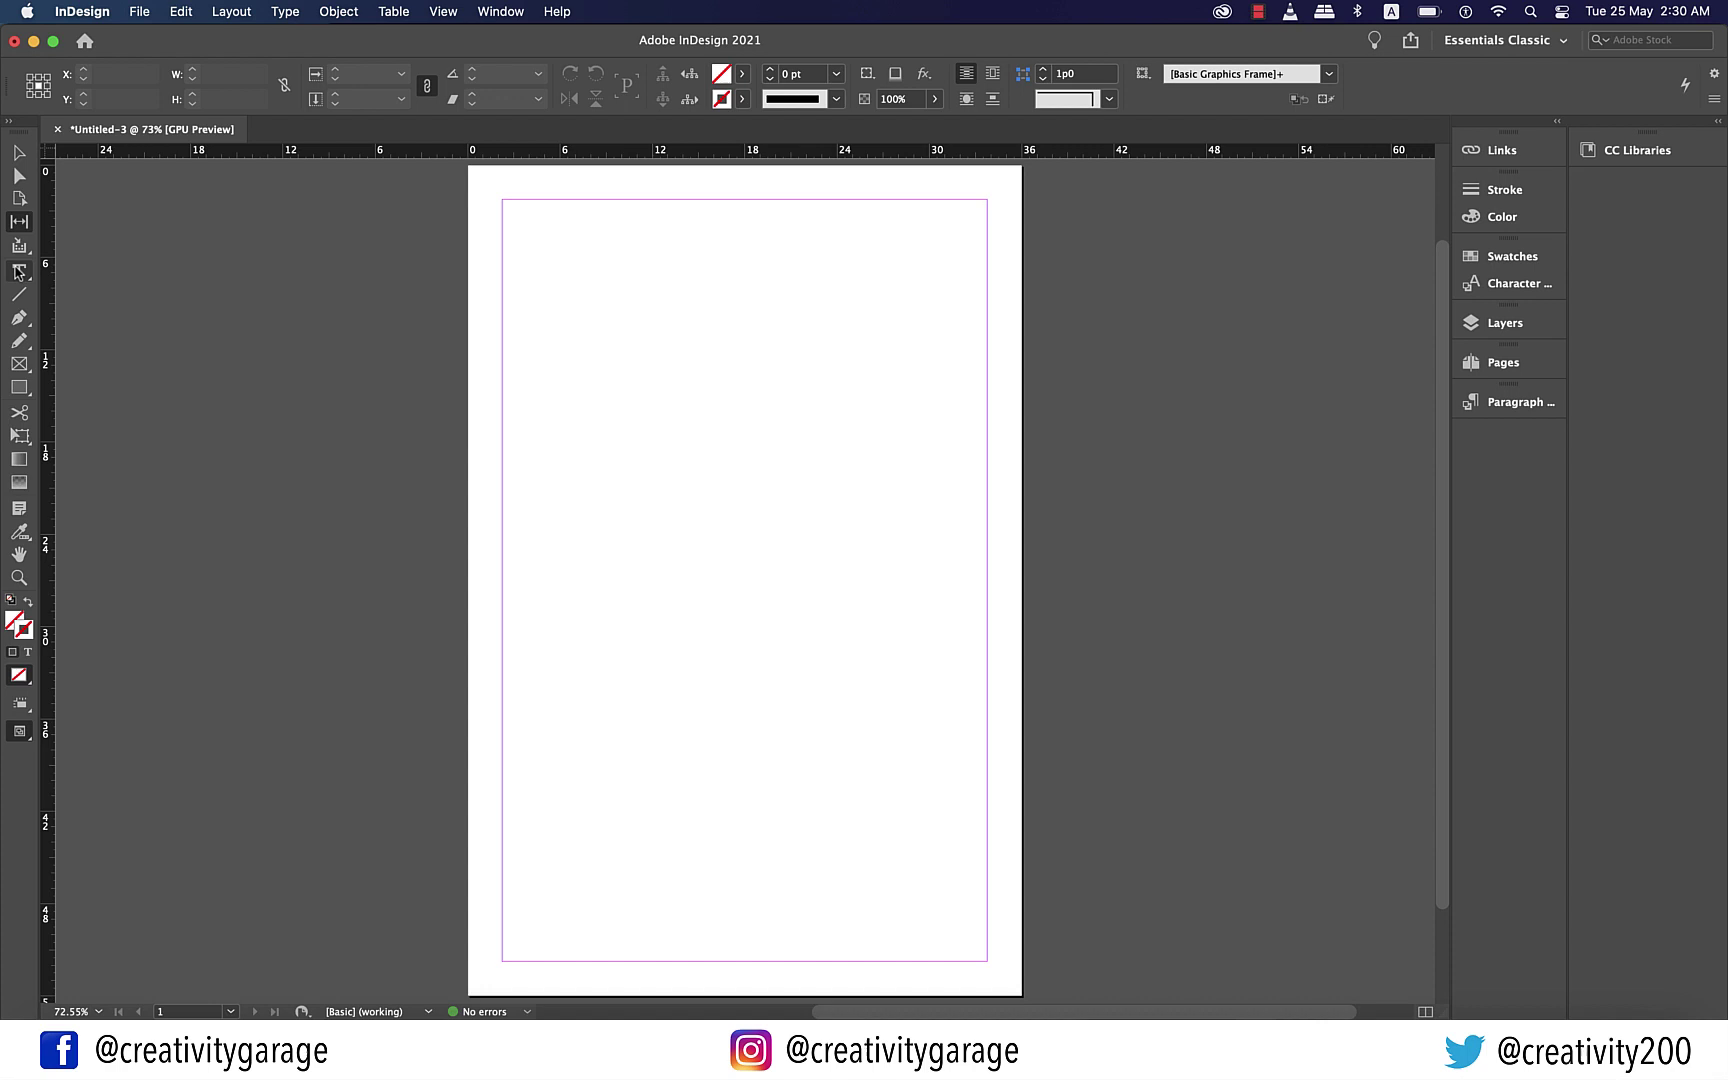
click(18, 270)
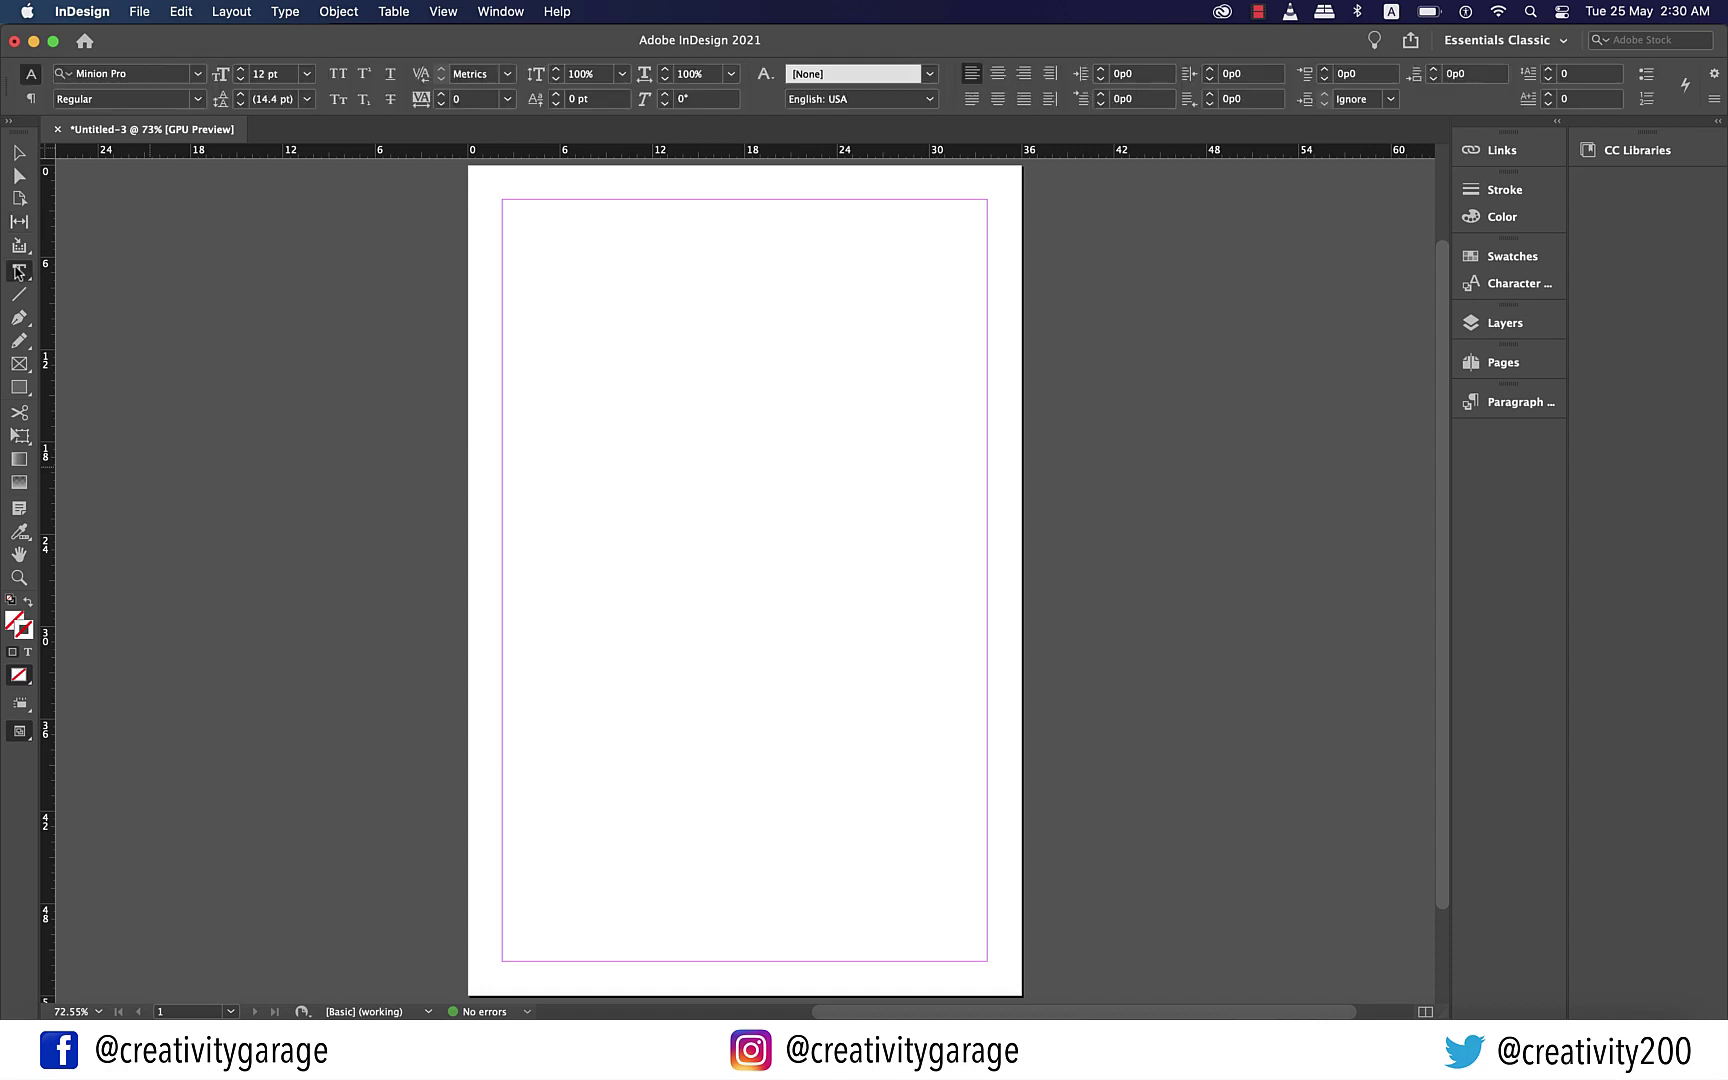
click(28, 100)
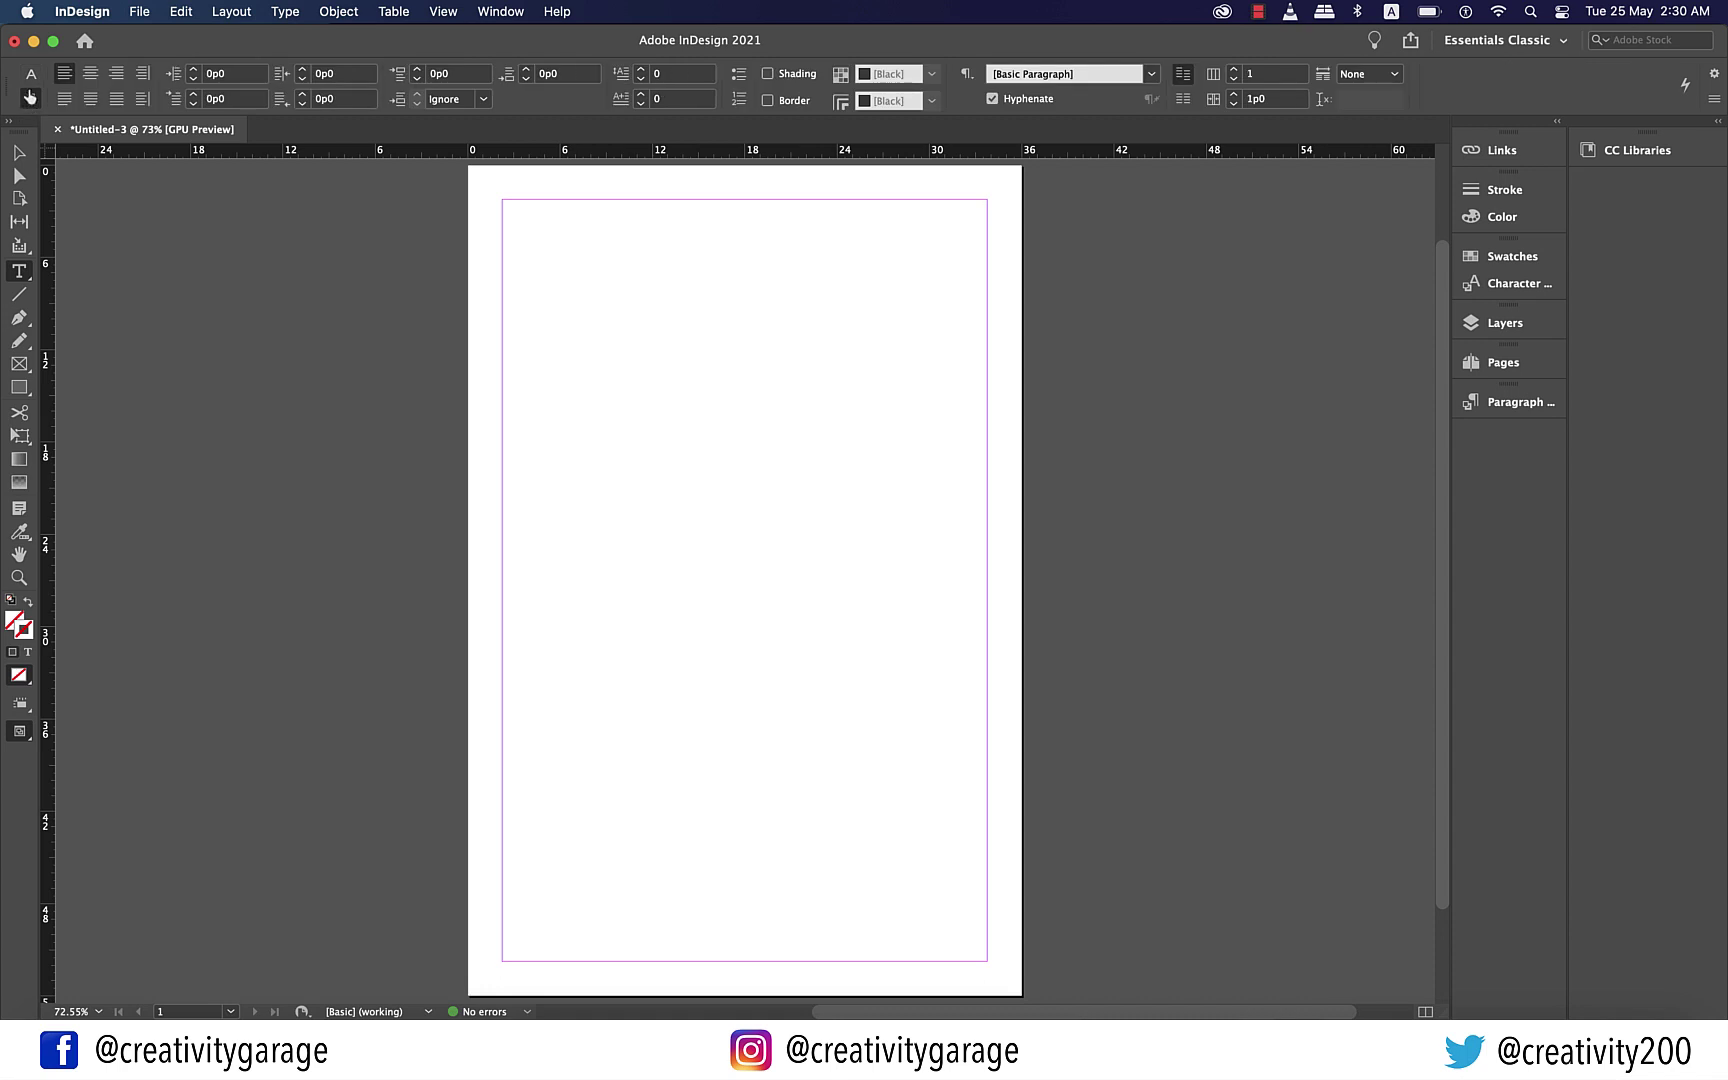
click(31, 77)
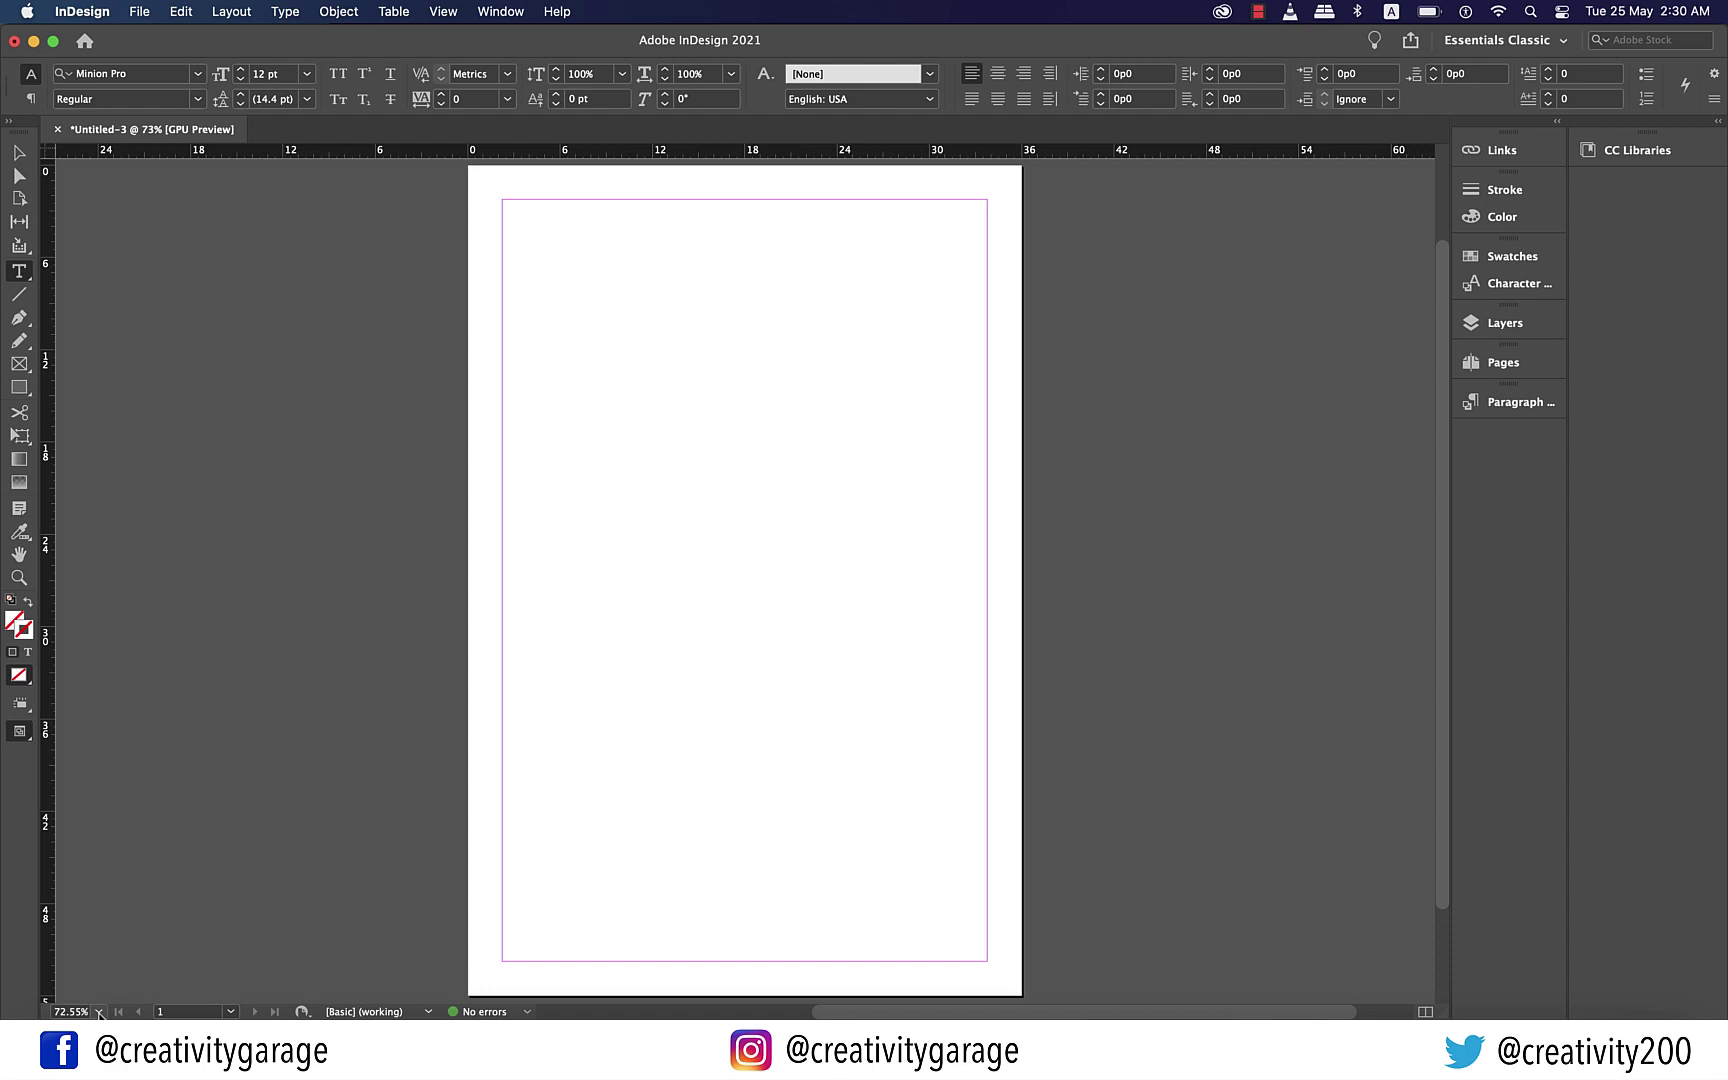
Zoom the page to 75%, then 400%, then back to 100% from the status-bar zoom list
click(99, 1011)
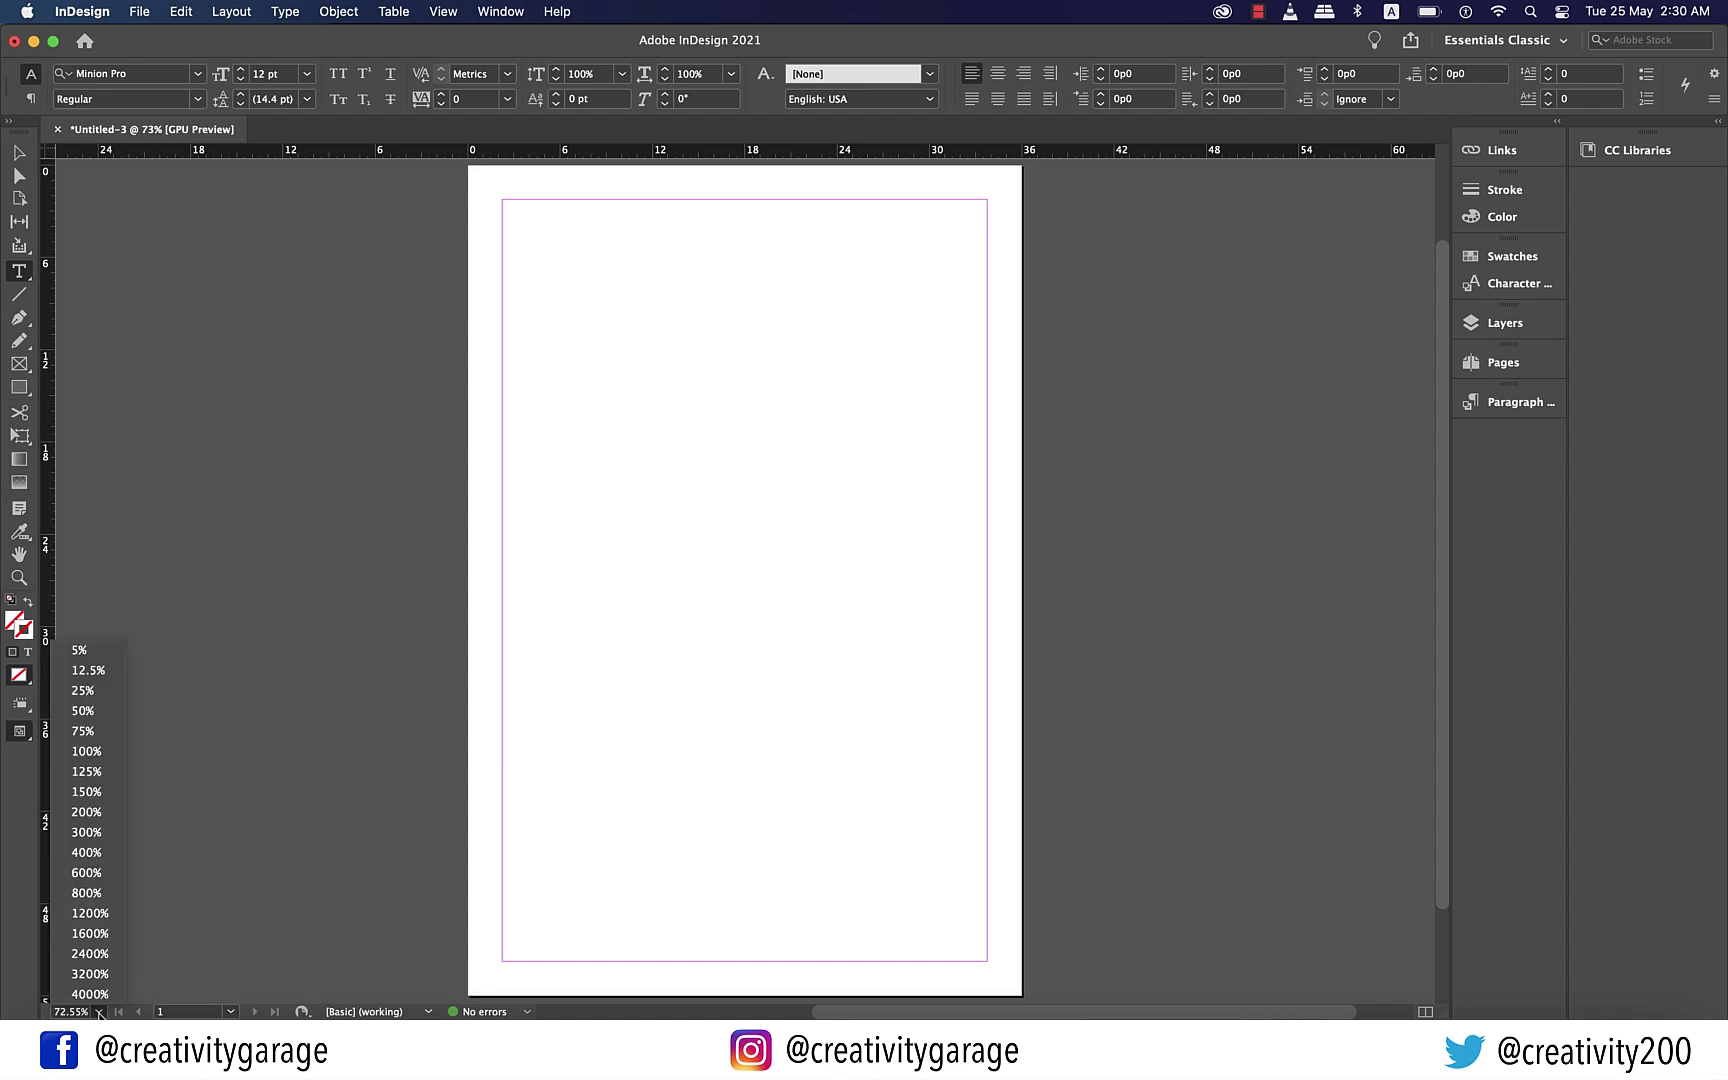
click(82, 726)
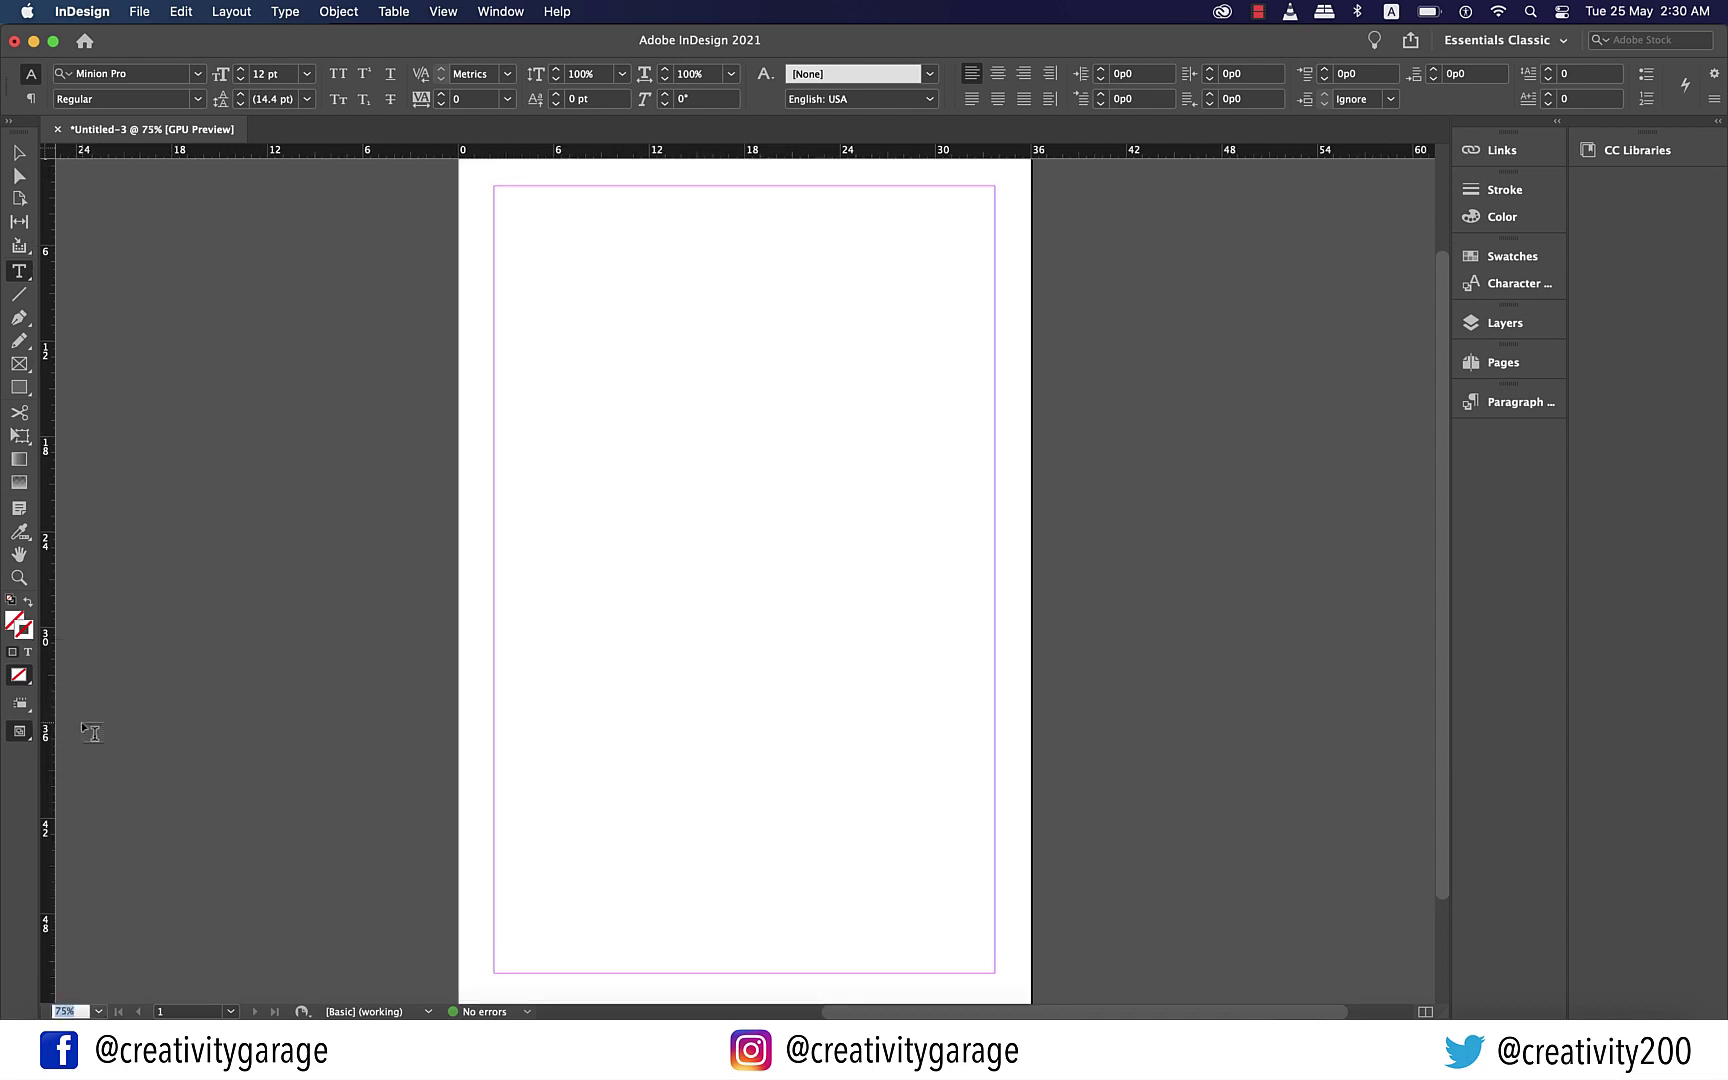
click(98, 1011)
click(94, 853)
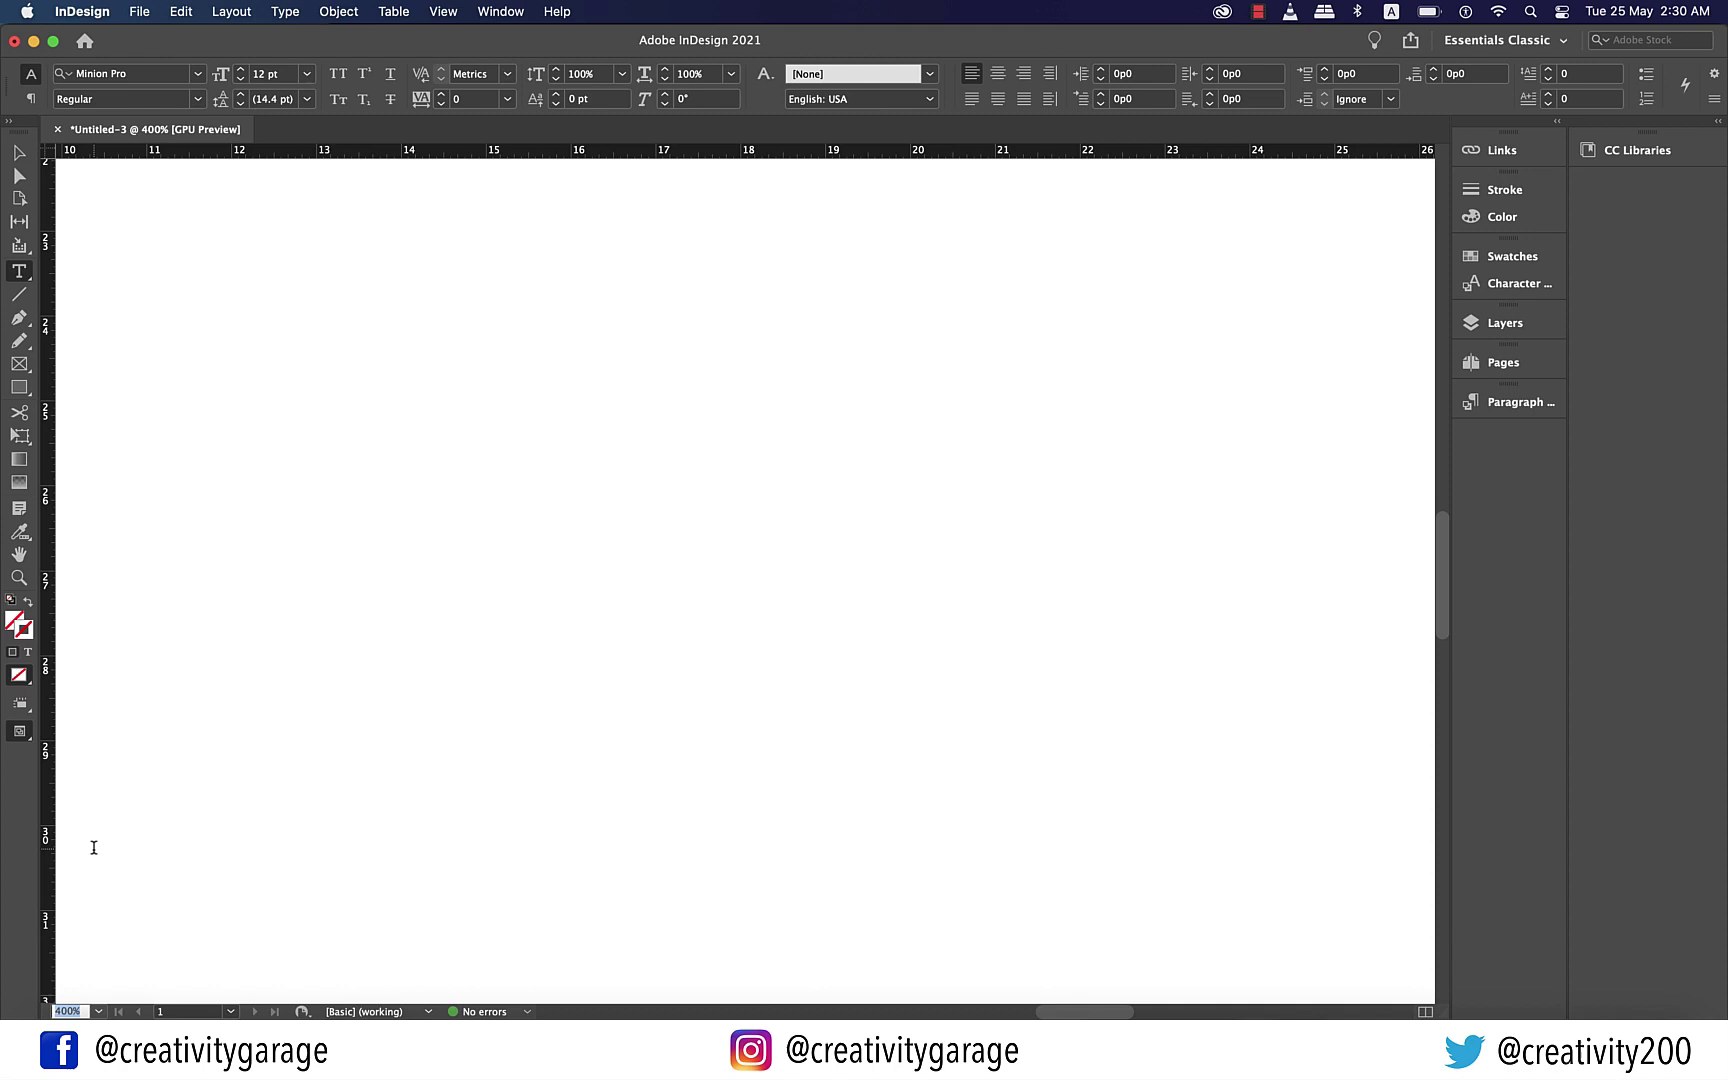
click(97, 1012)
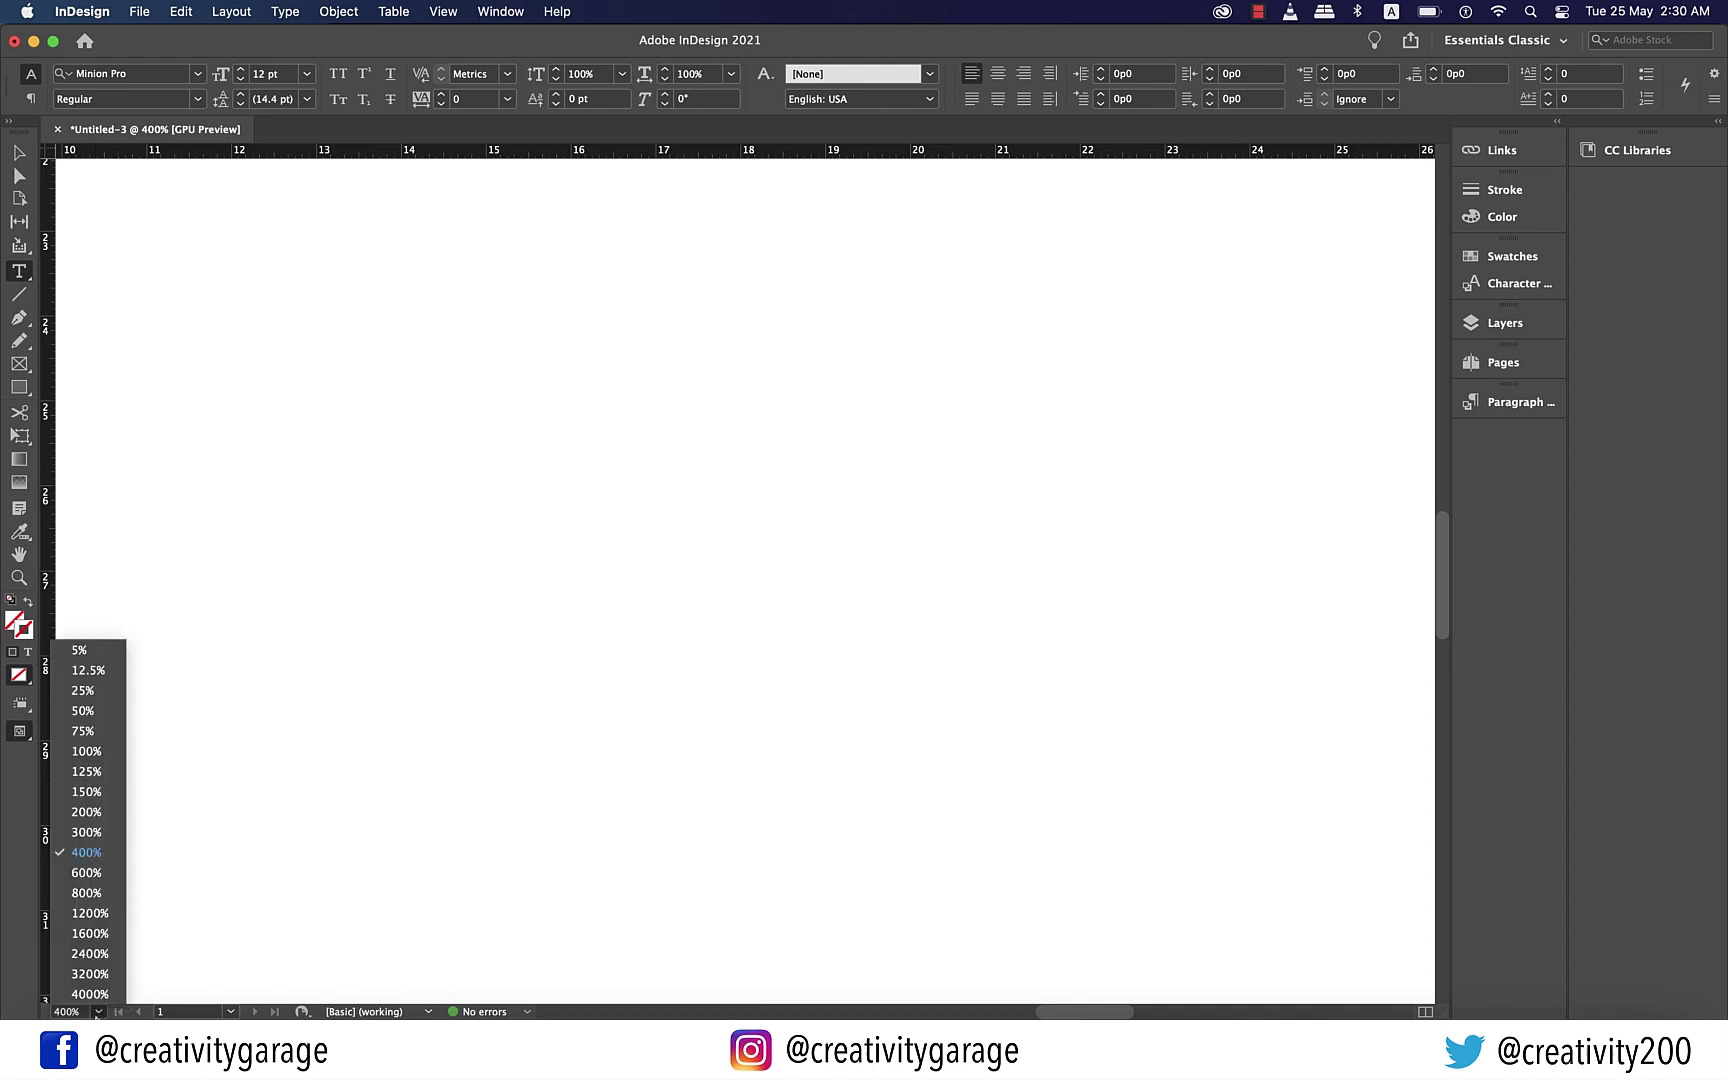
click(99, 748)
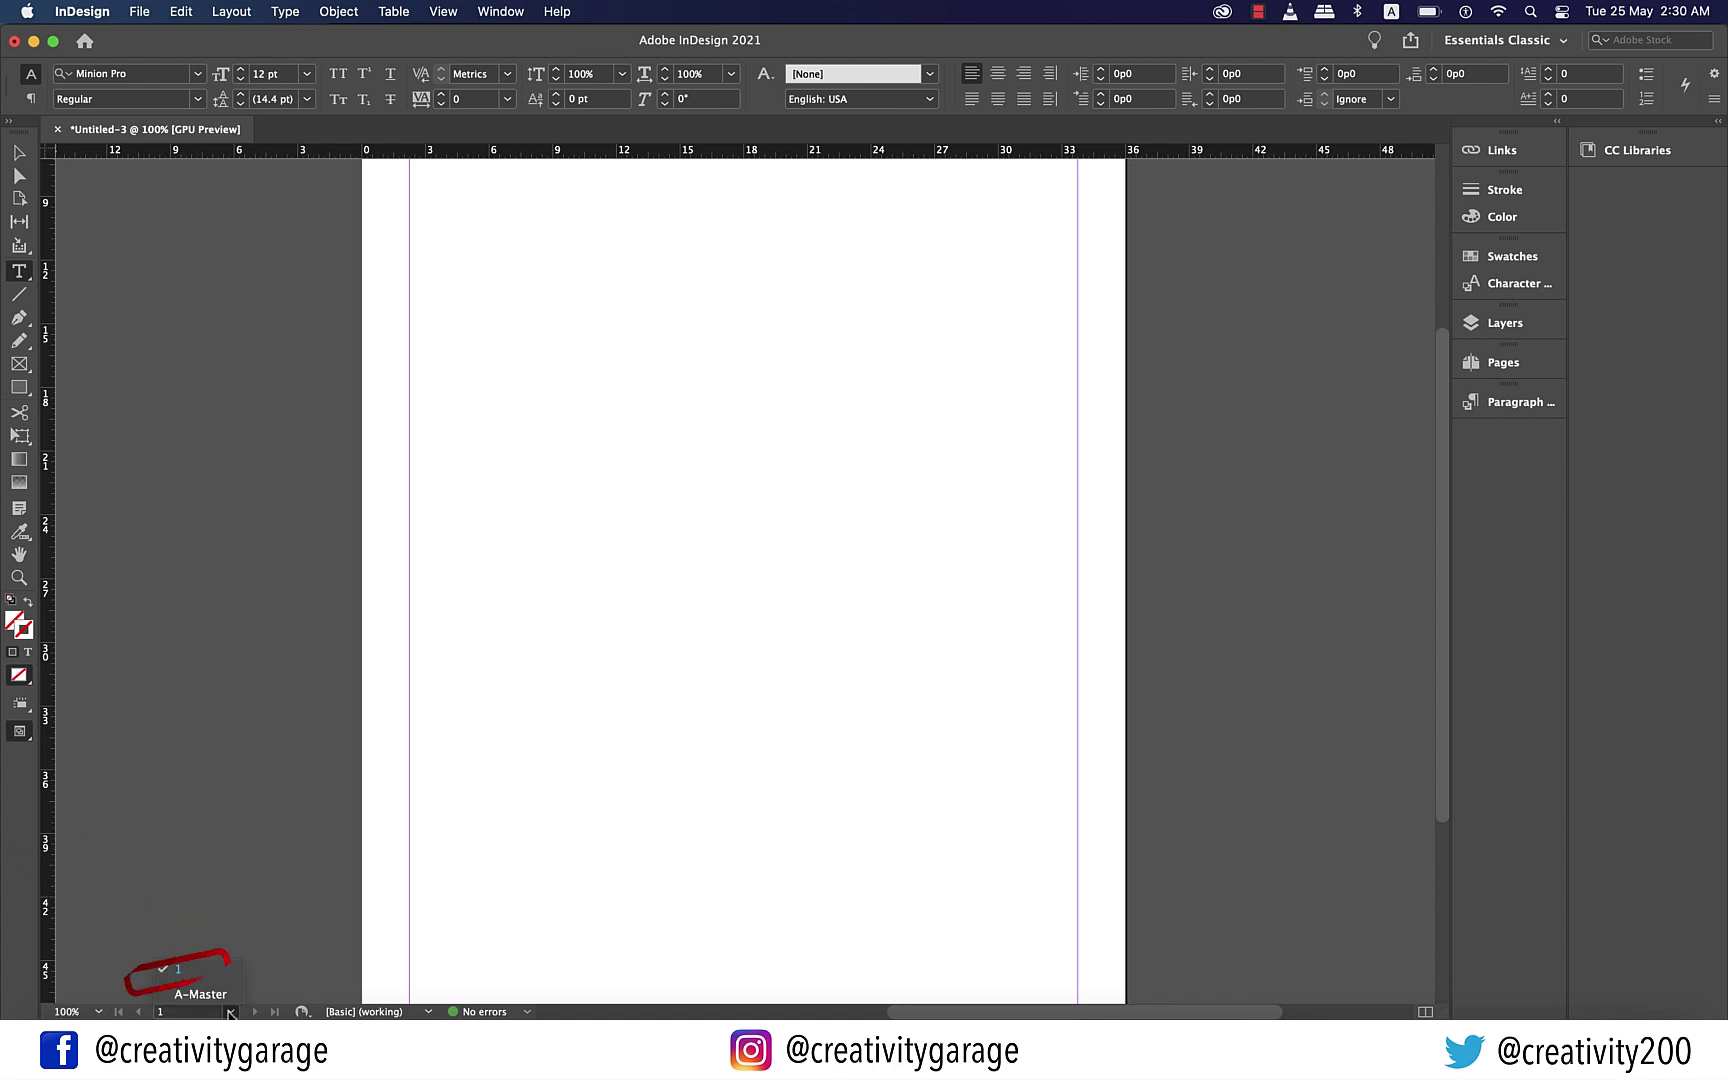
click(230, 1012)
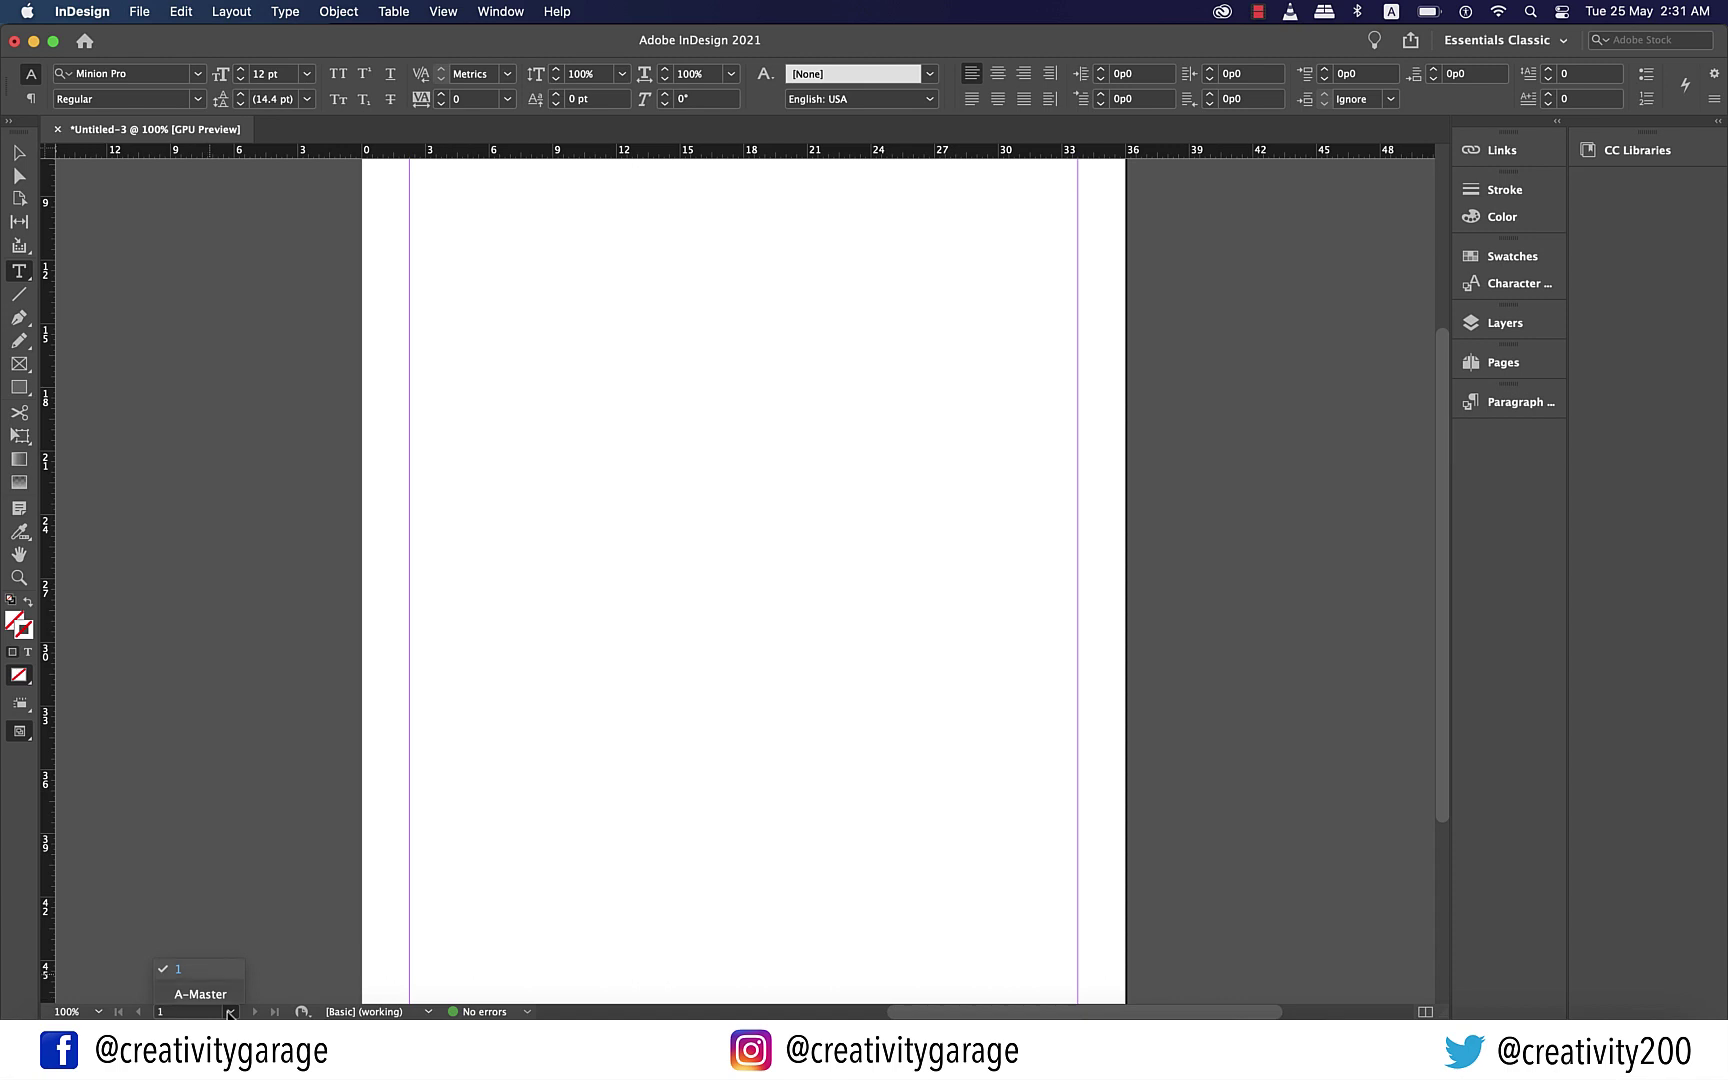
click(265, 988)
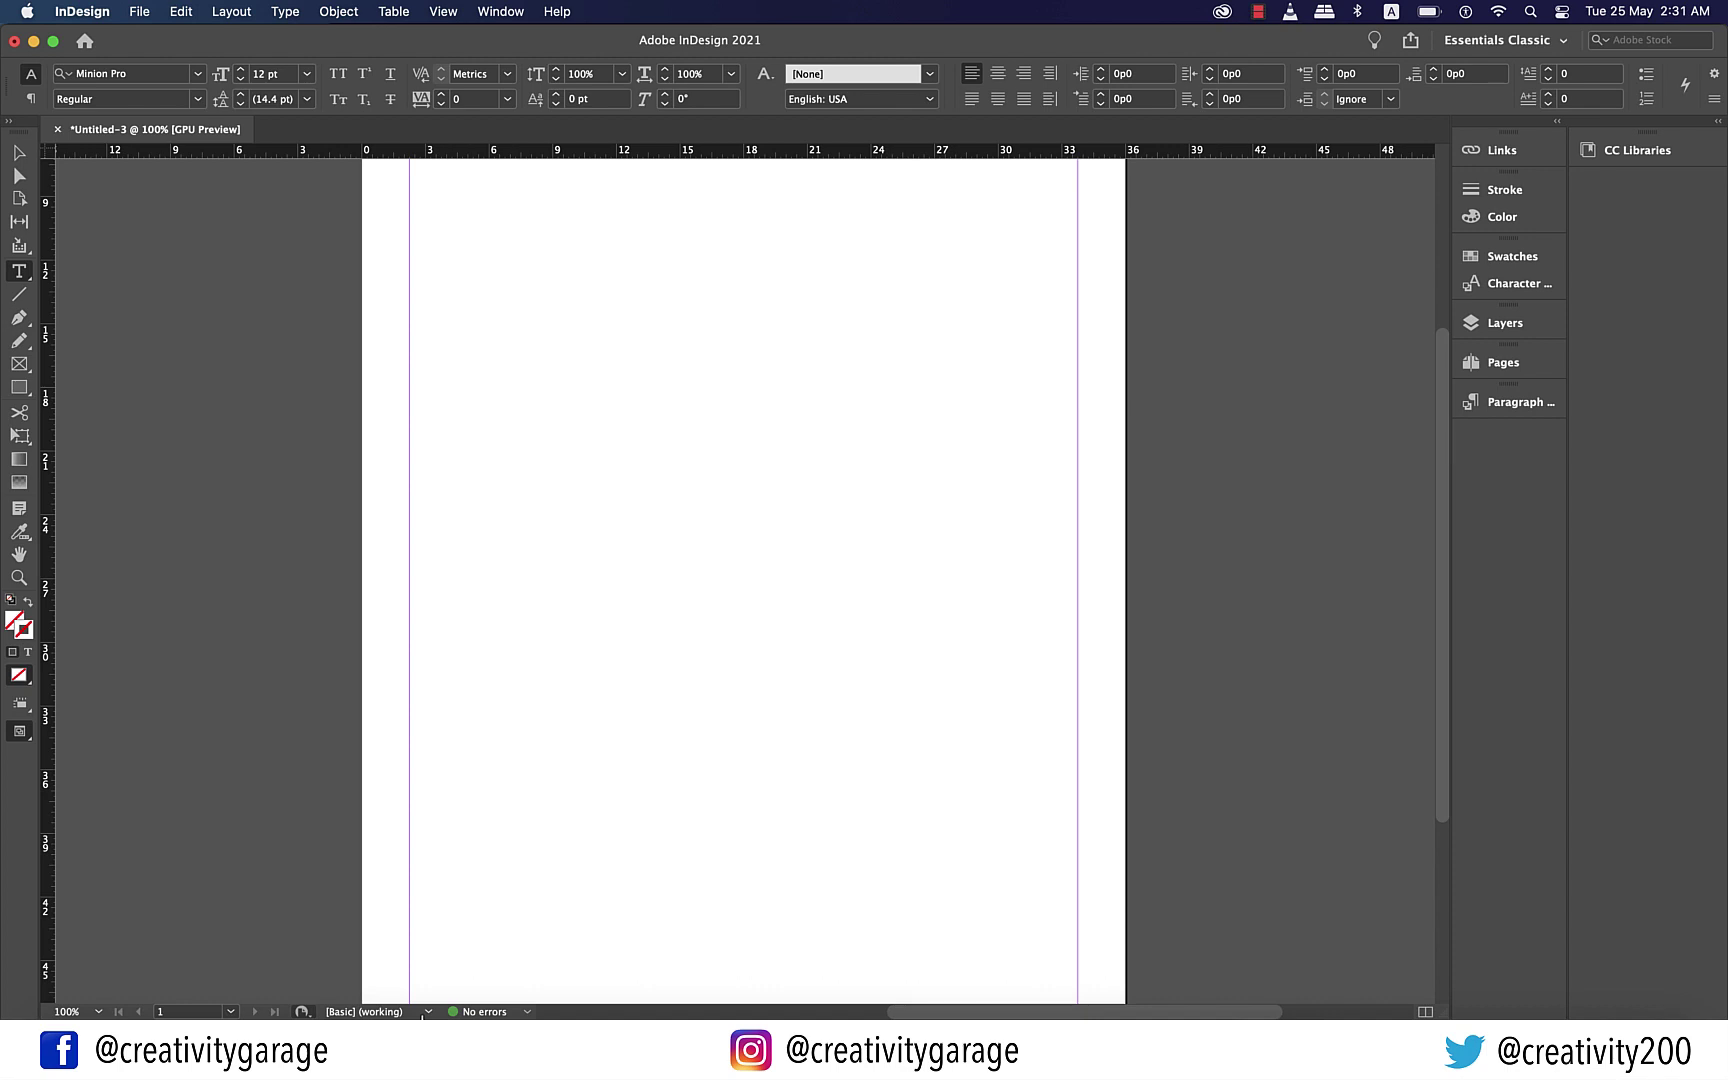
Switch the status-bar preflight profile from [Basic] (working) to Digital Publishing
click(422, 1012)
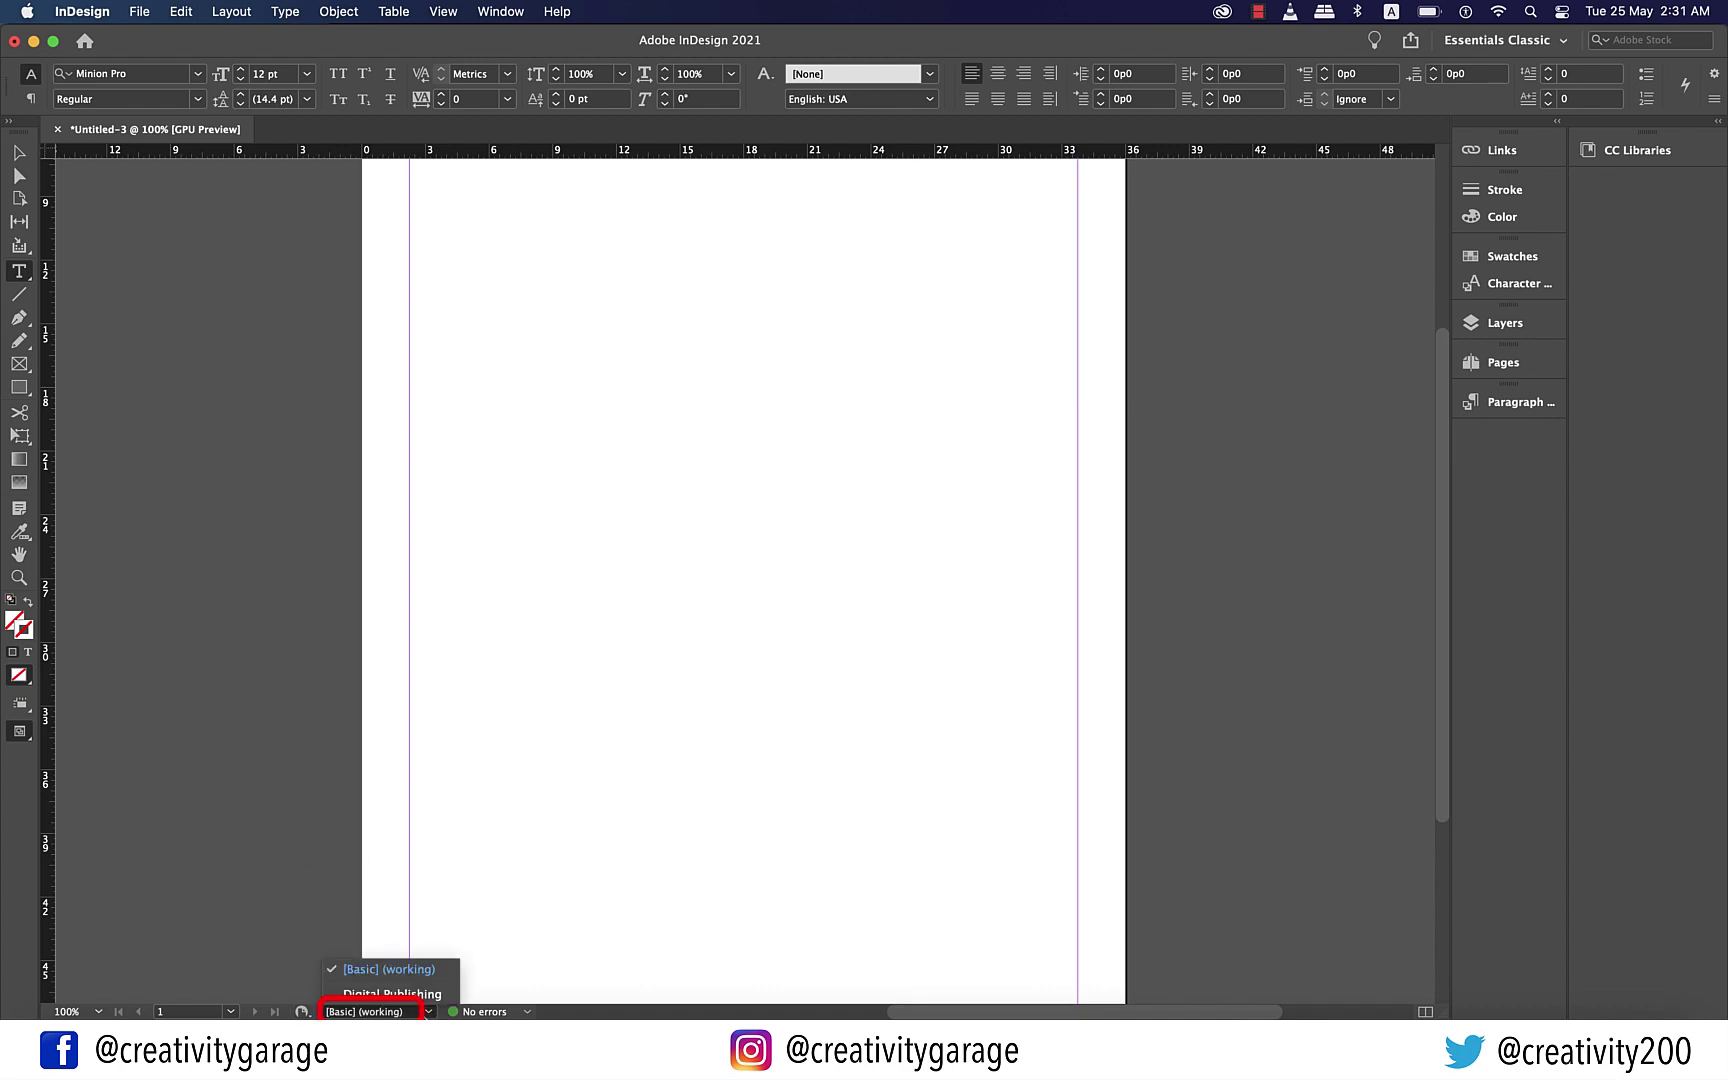
click(390, 993)
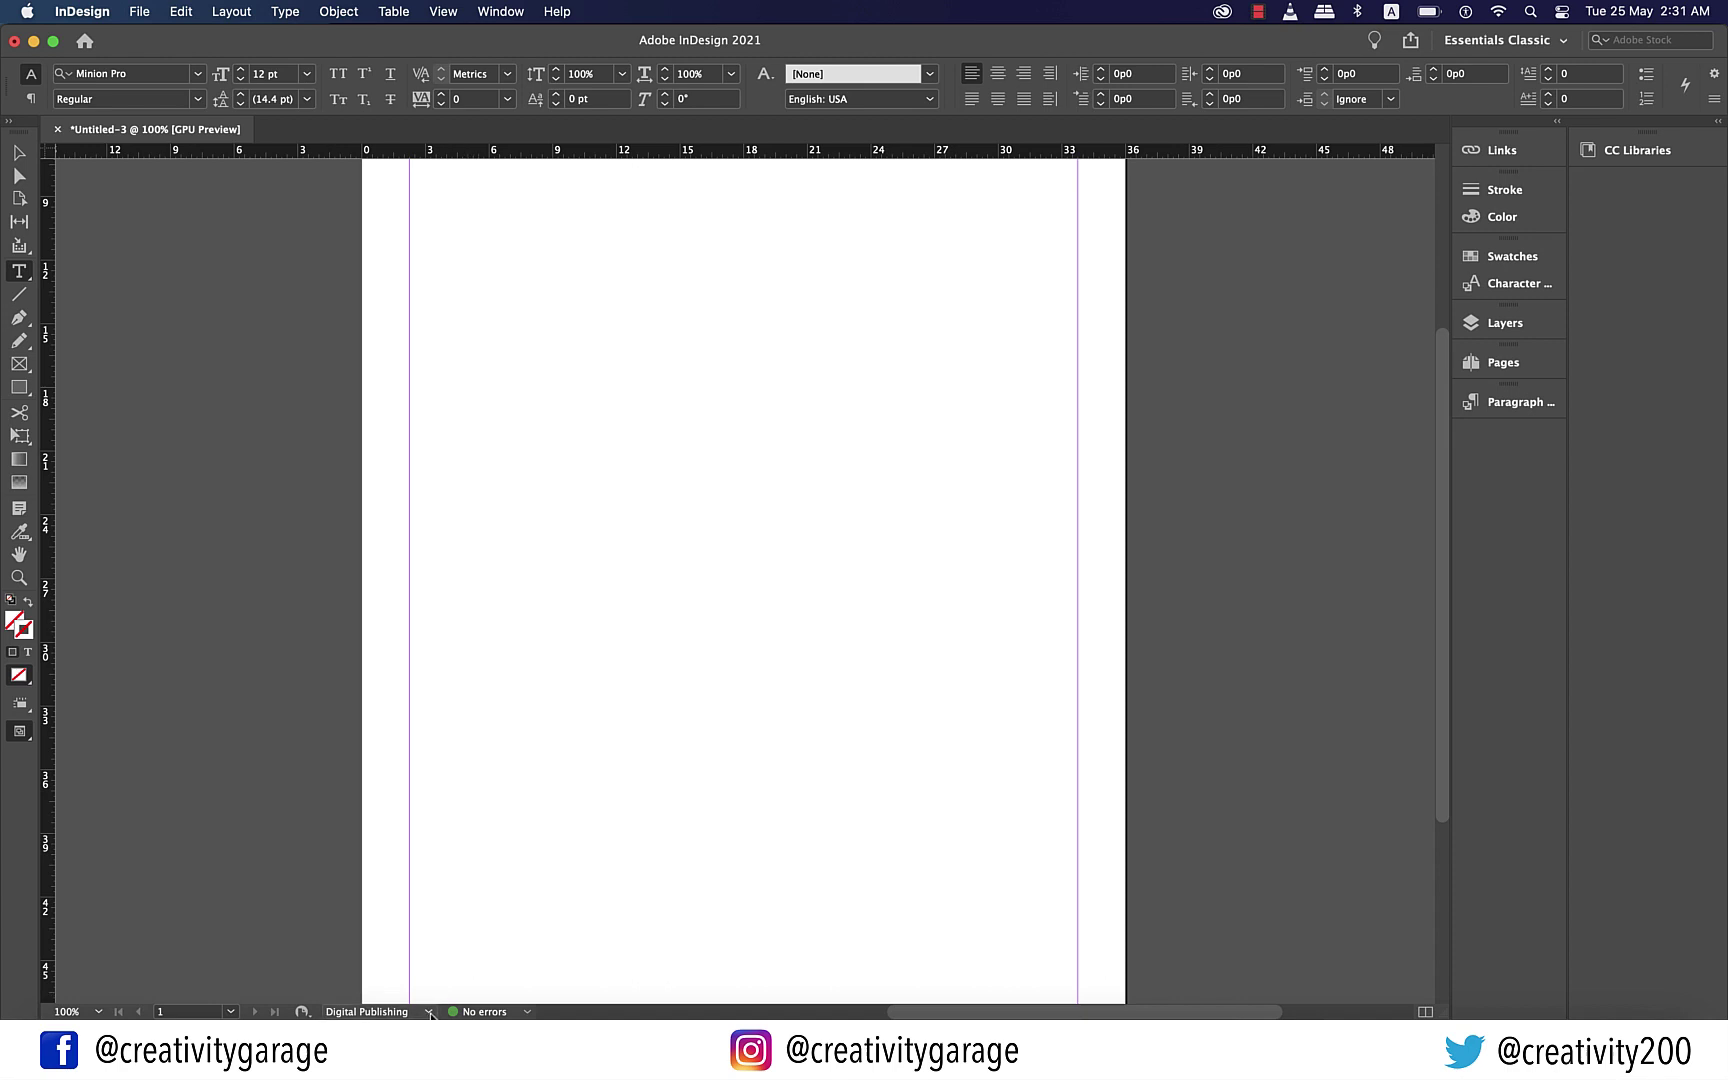
click(430, 1012)
click(438, 808)
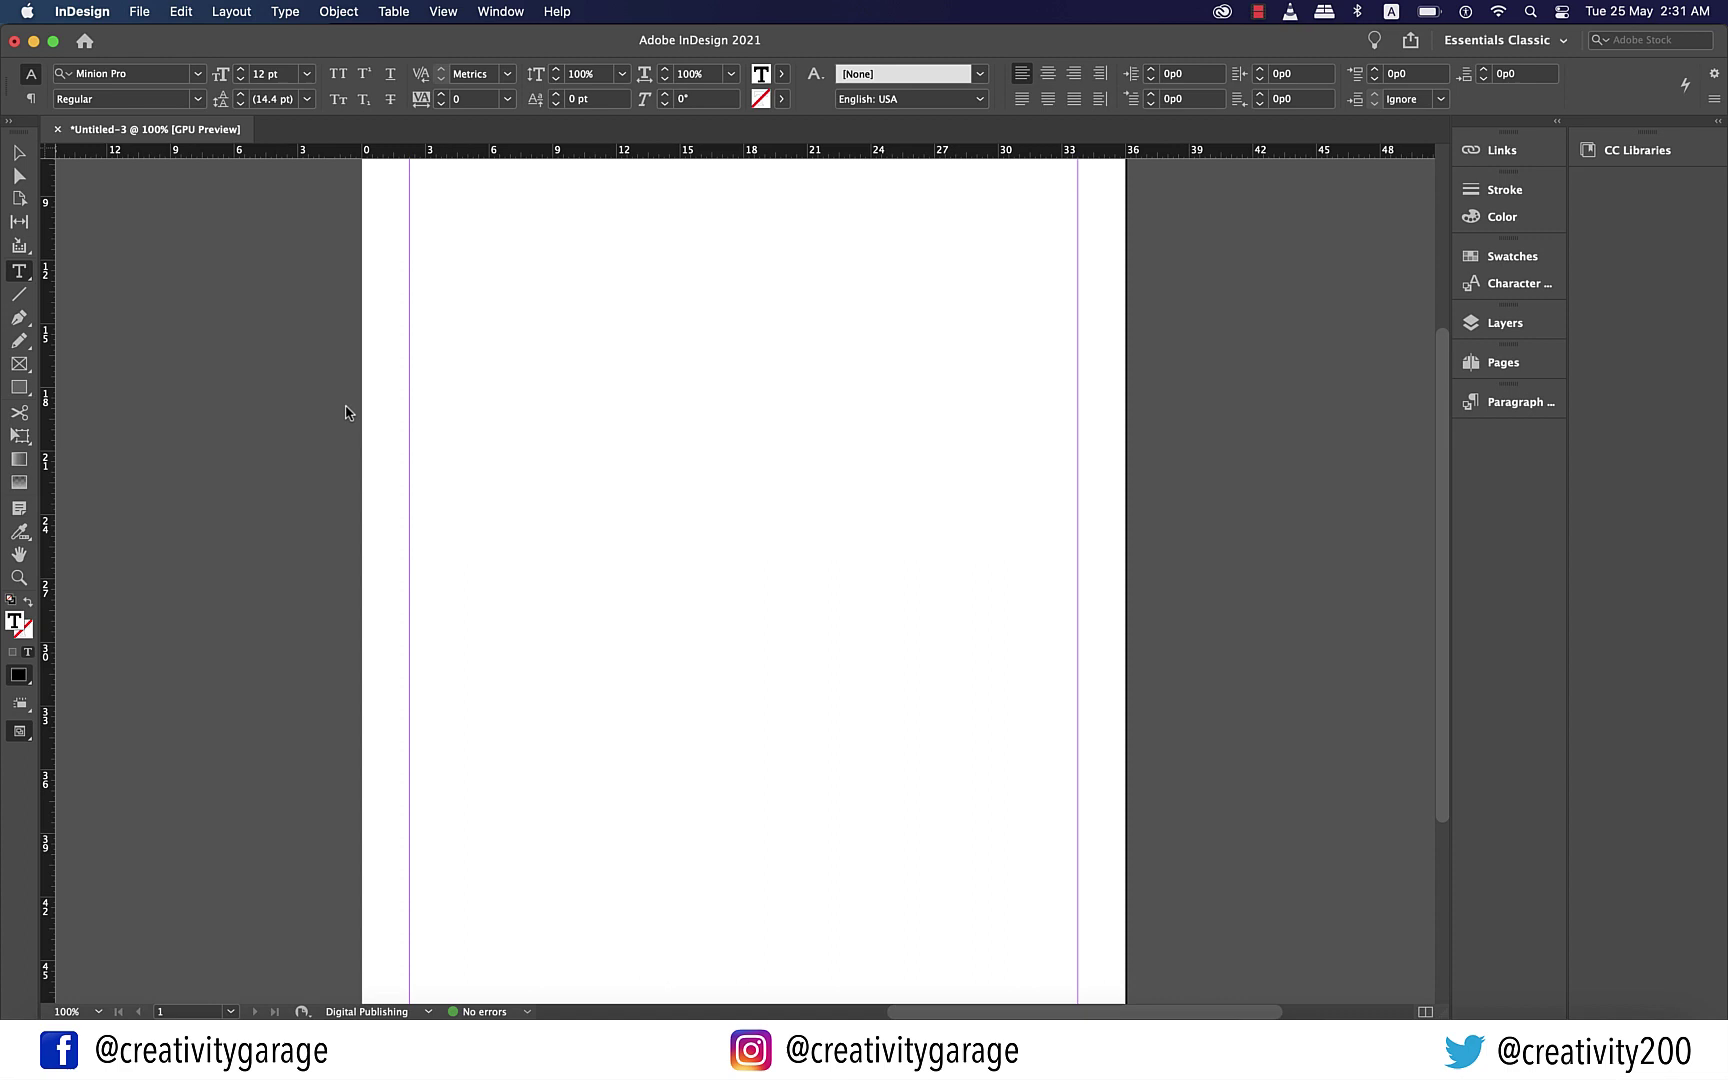
Browse the File, Edit, Layout (with its Pages submenu) and Type menus
click(139, 11)
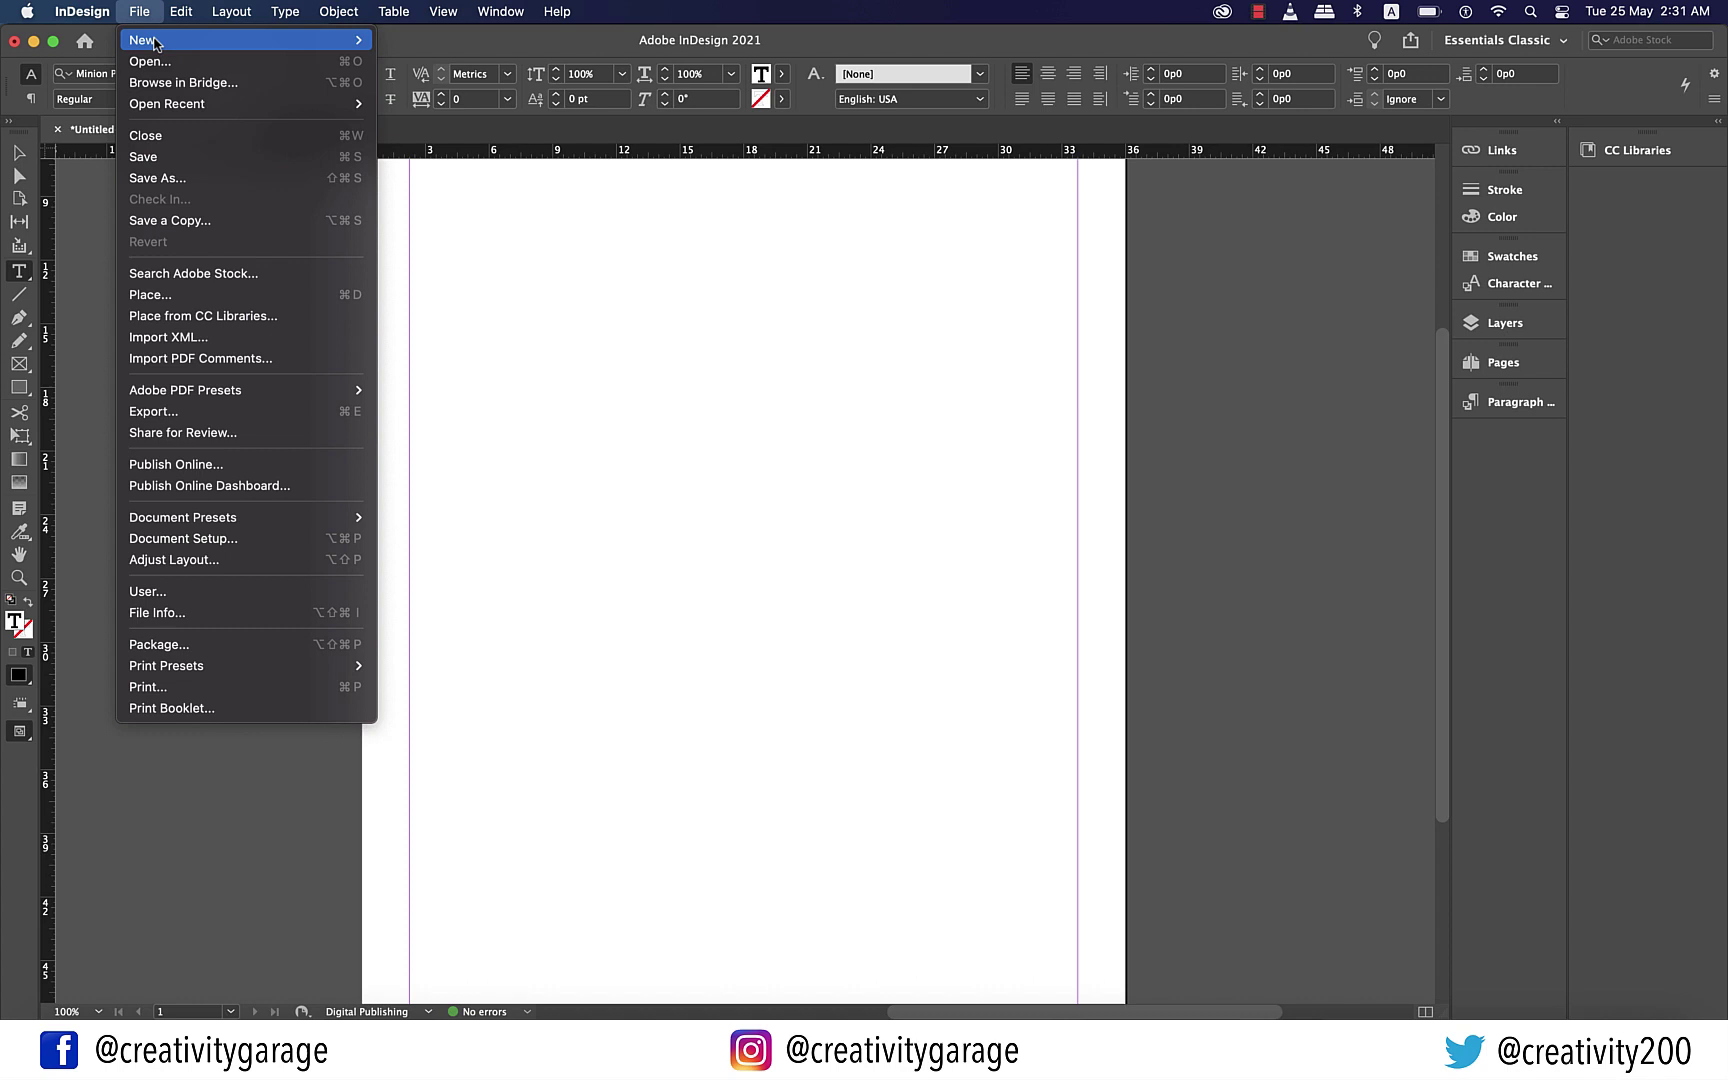
mouse_move(172, 6)
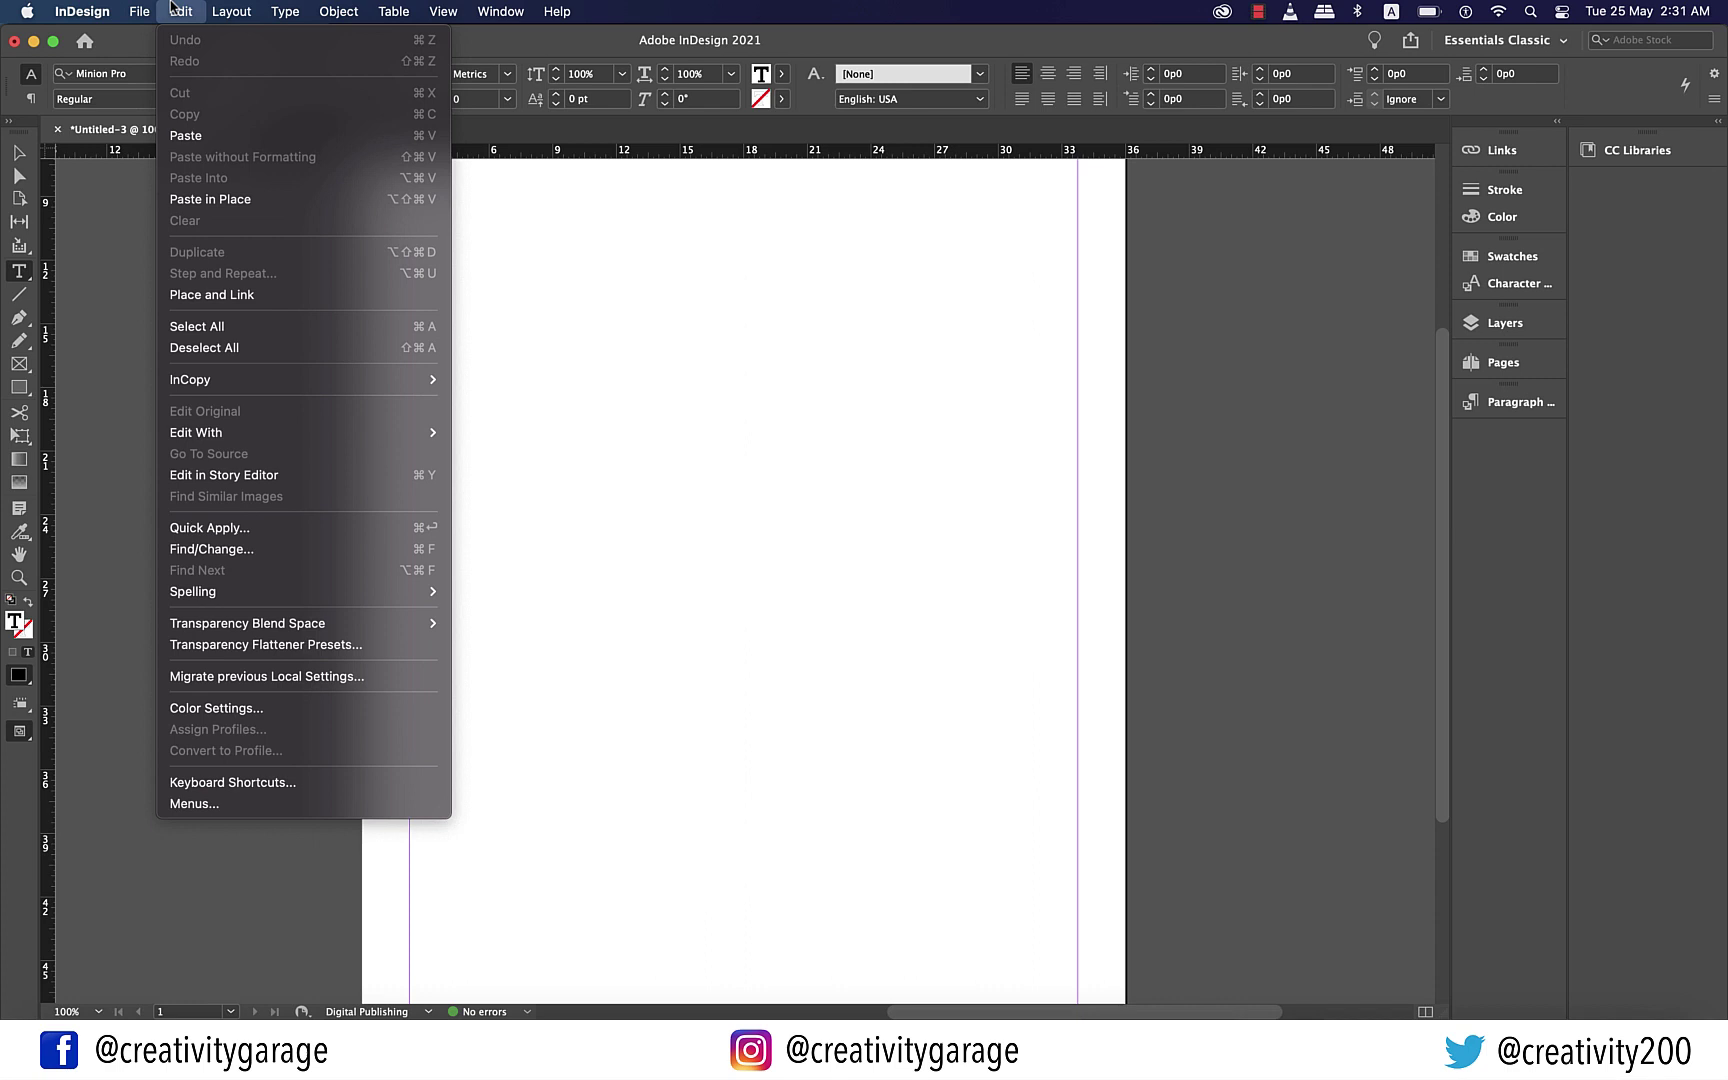
mouse_move(231, 11)
mouse_move(281, 45)
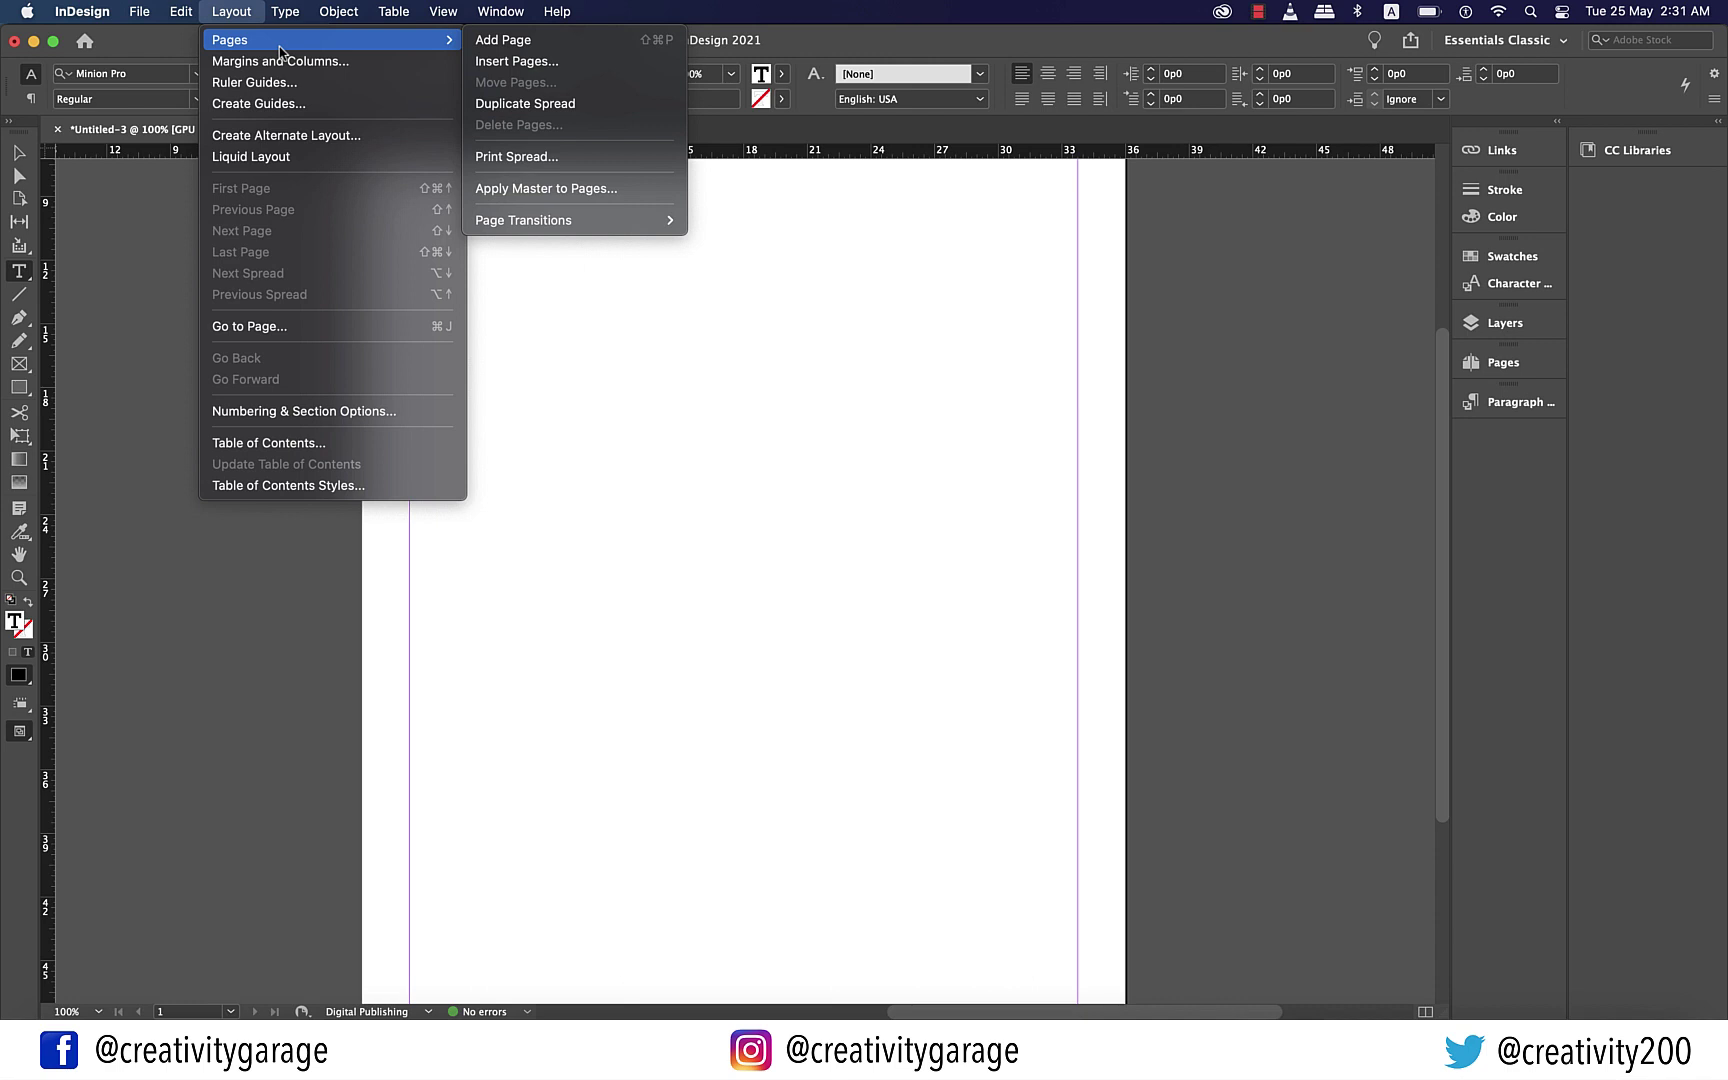
mouse_move(286, 18)
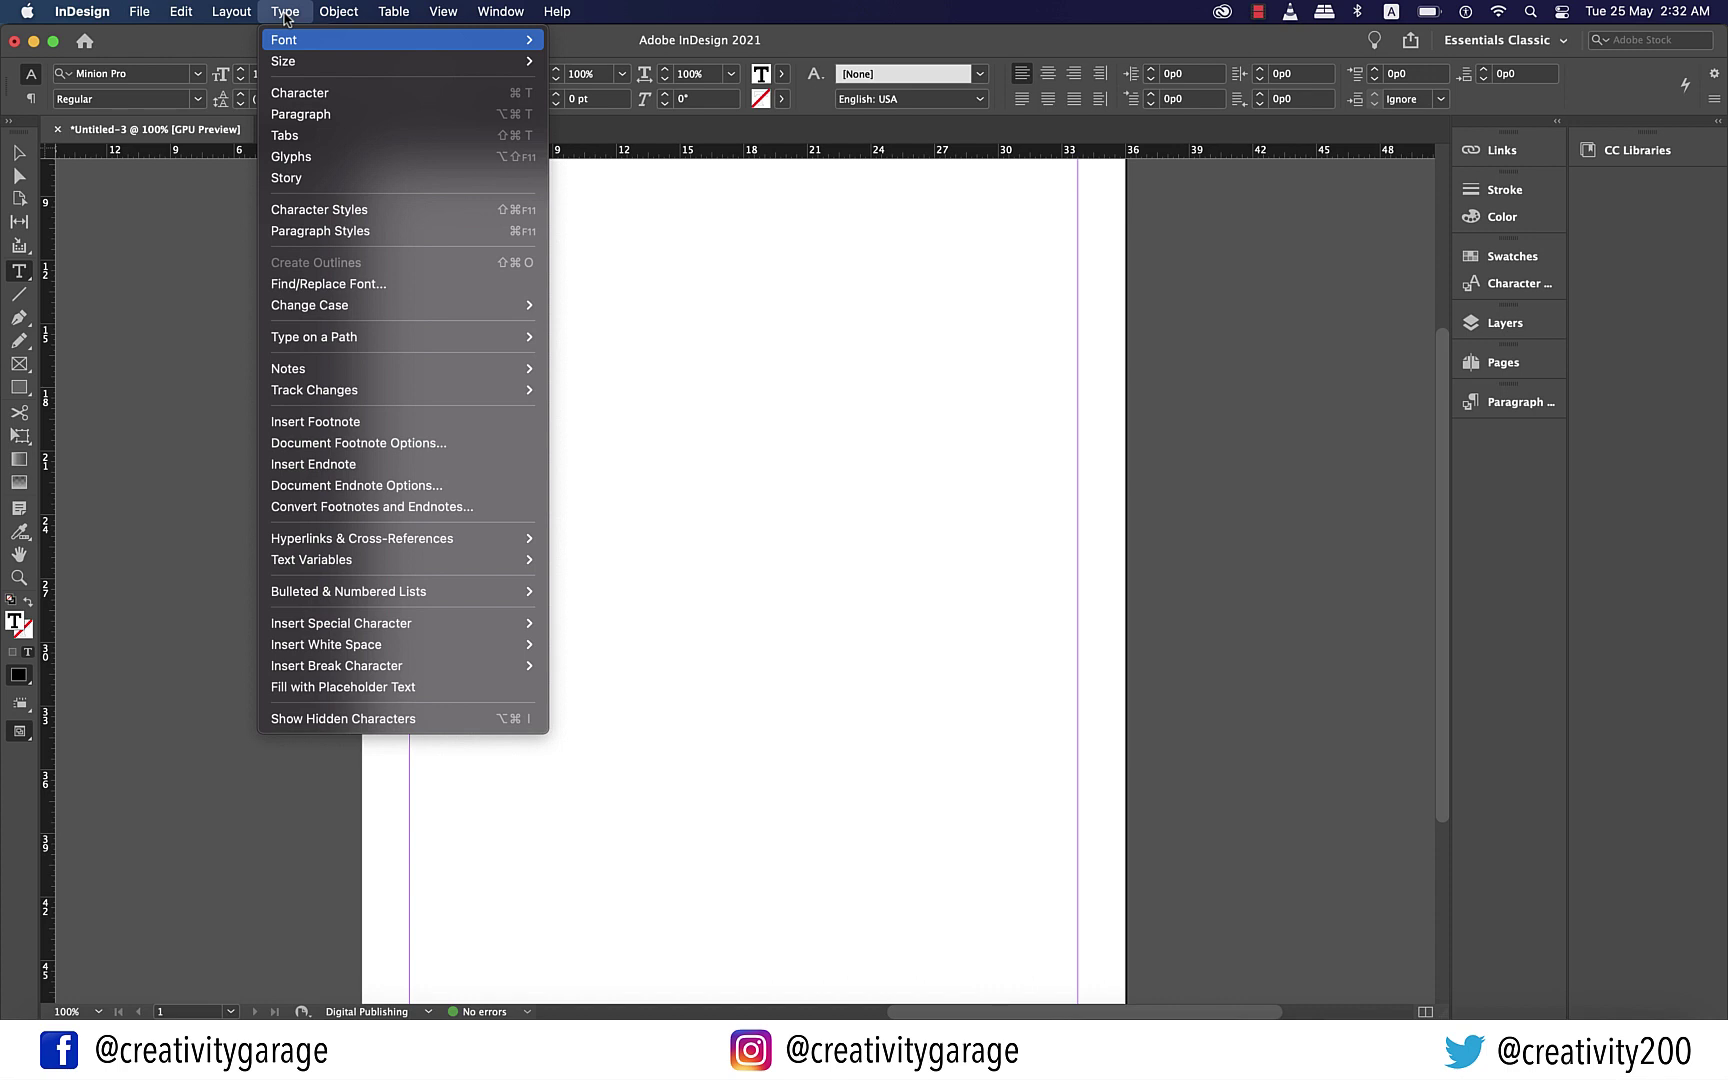
Browse the Object, Table, View and Window menus, ending on the Help menu
mouse_move(340, 14)
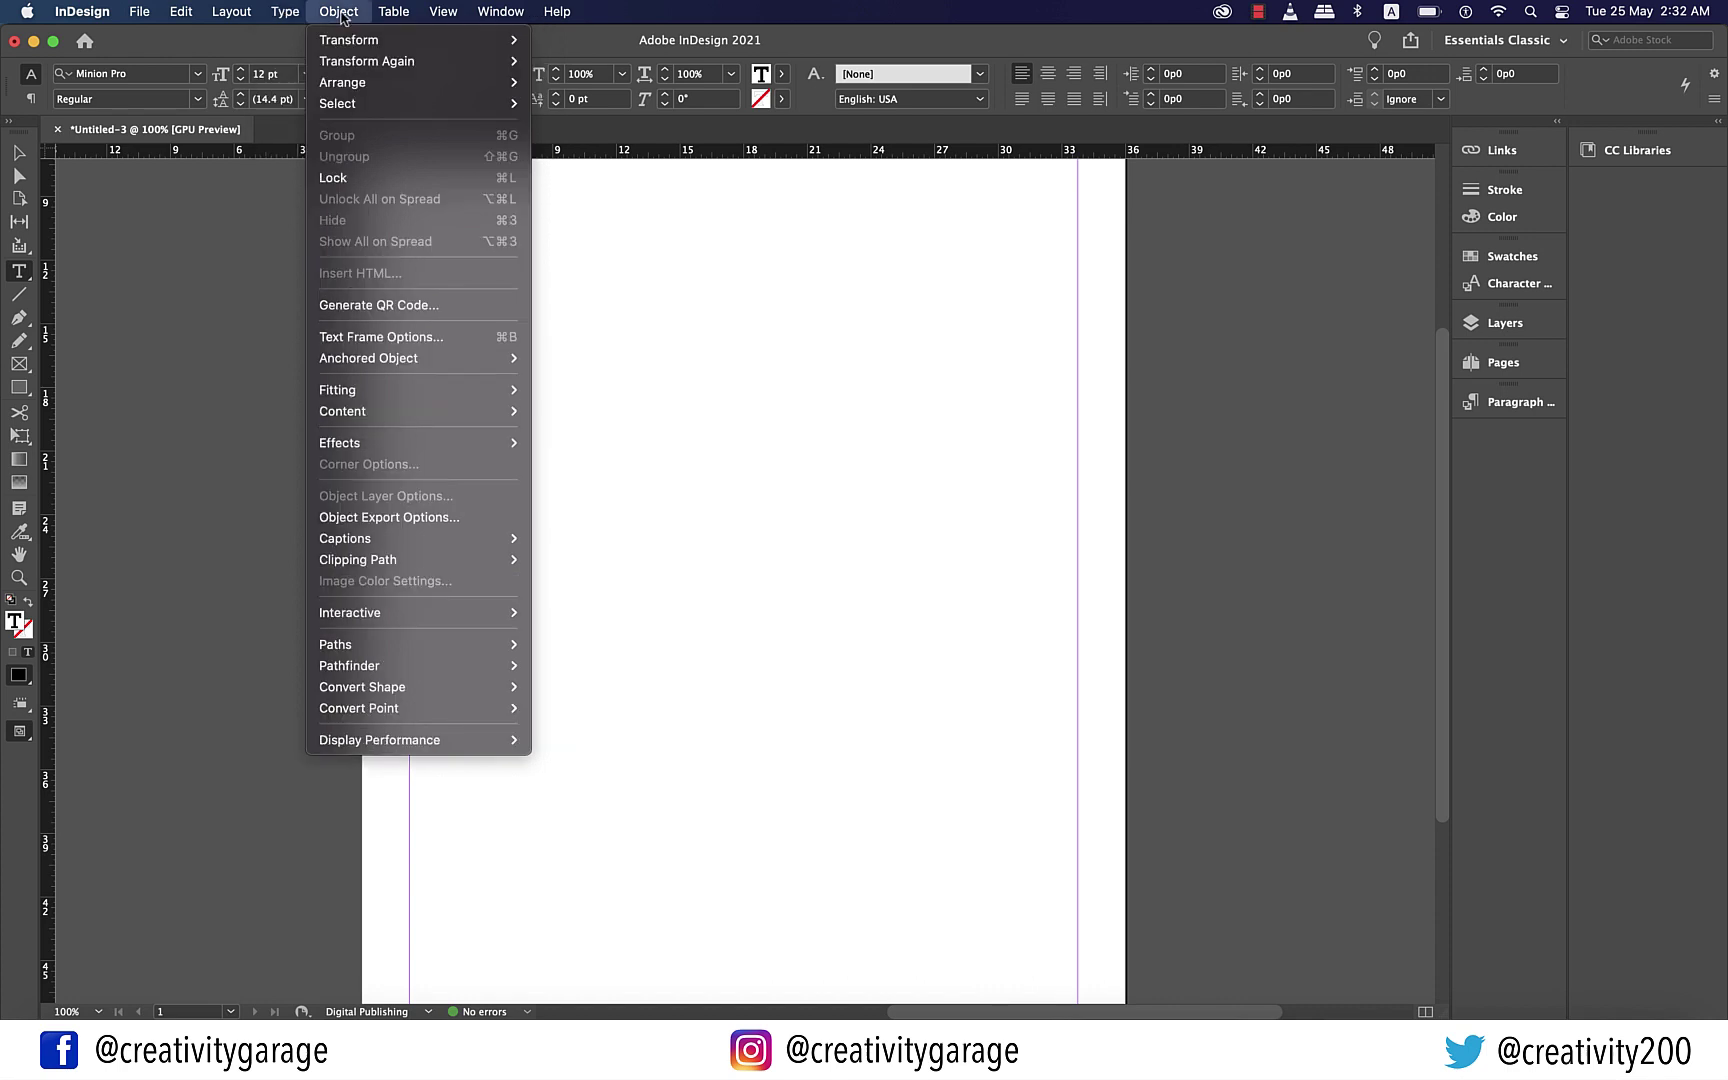
key(Down)
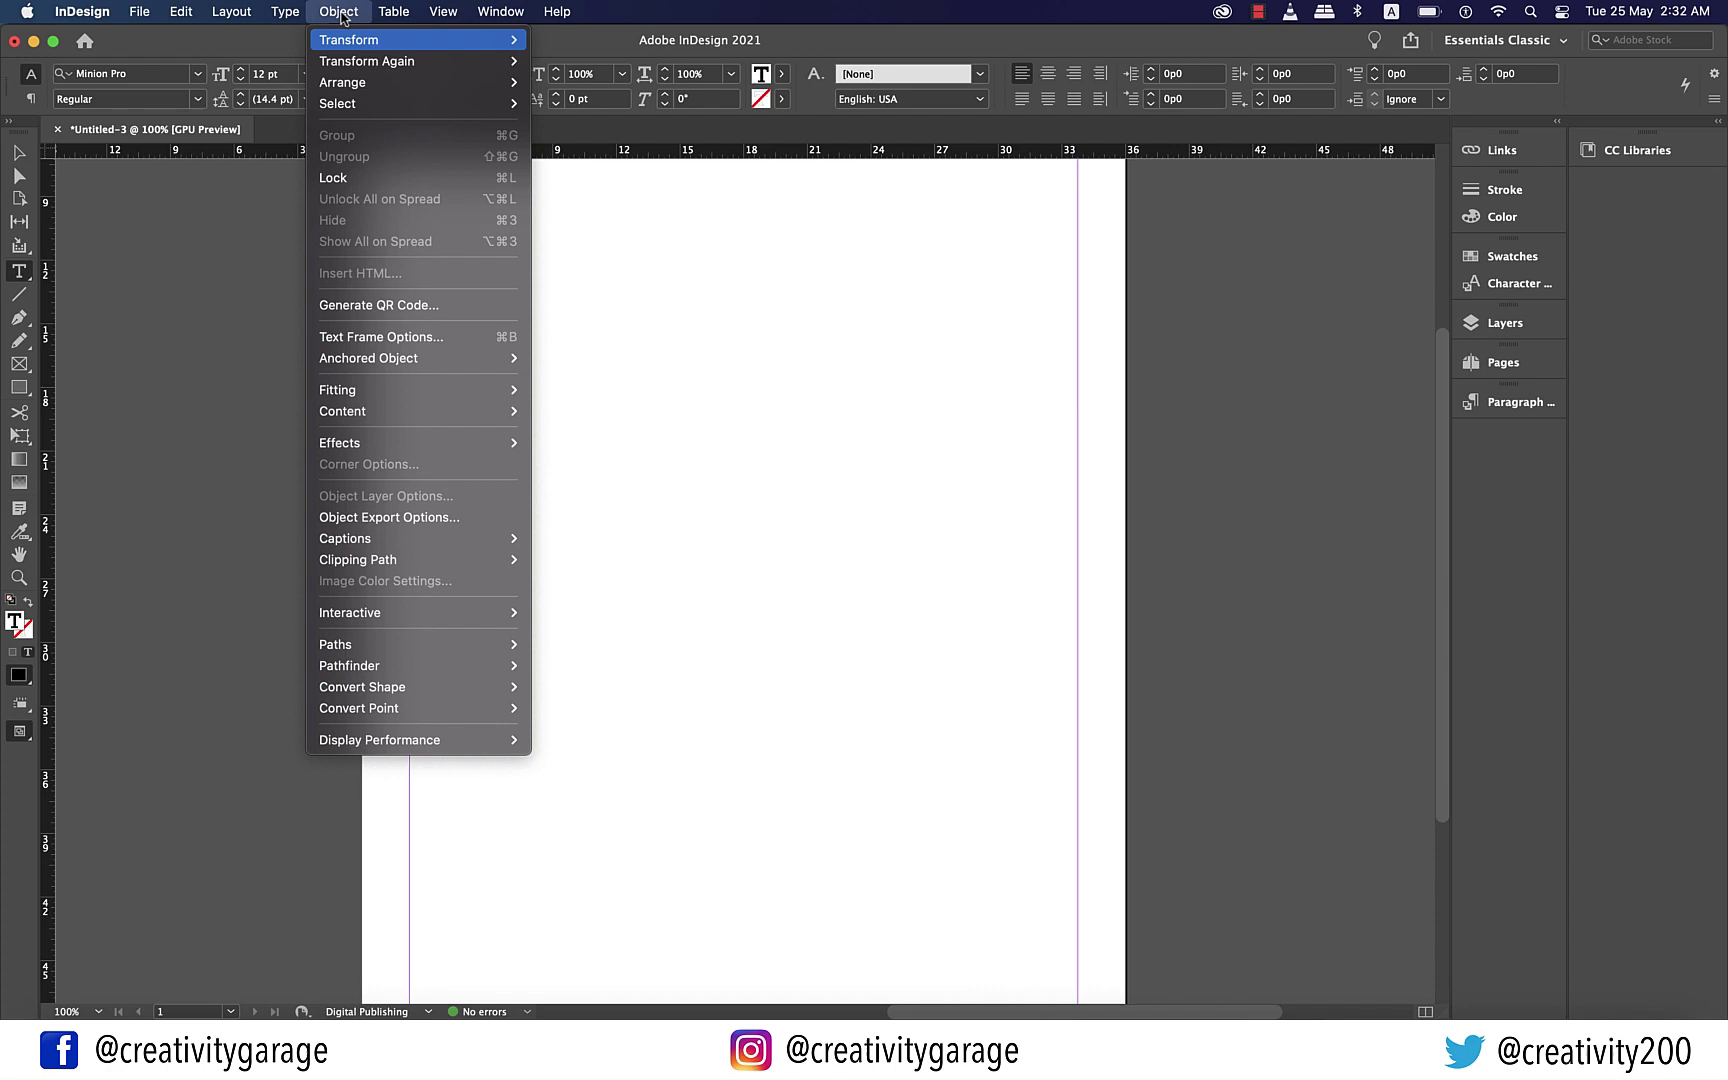
mouse_move(398, 13)
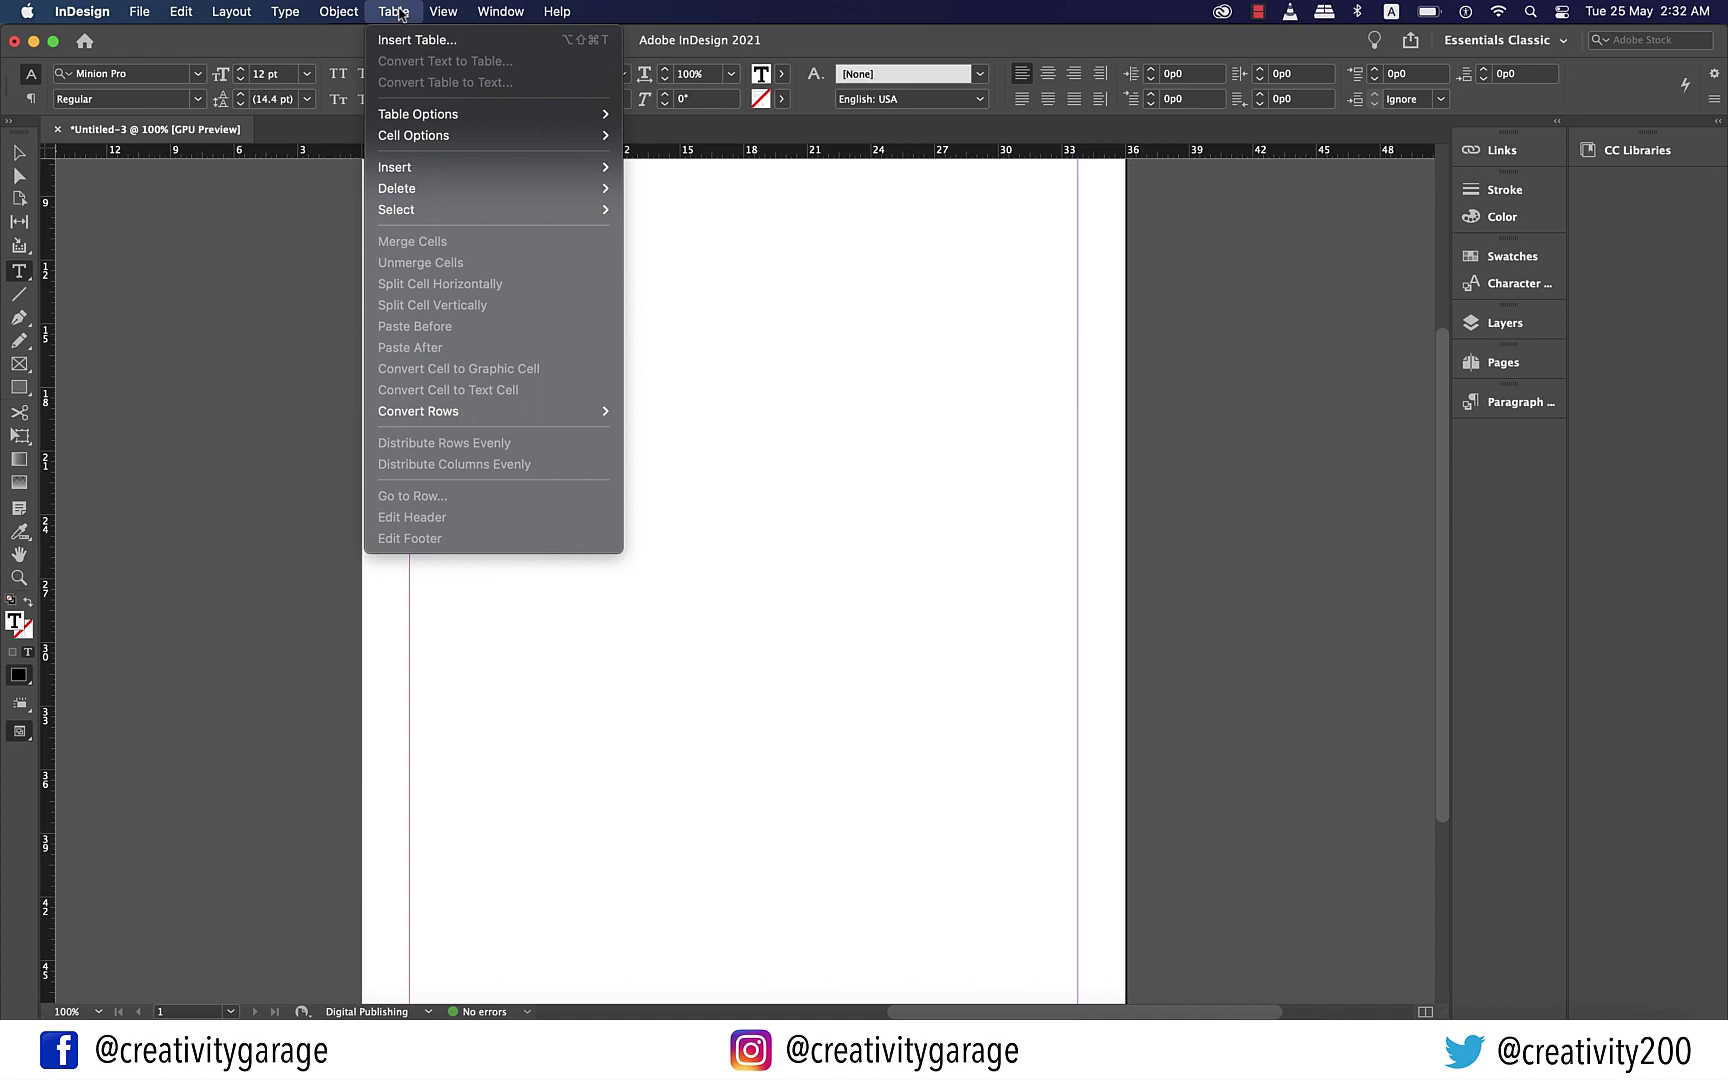
mouse_move(452, 16)
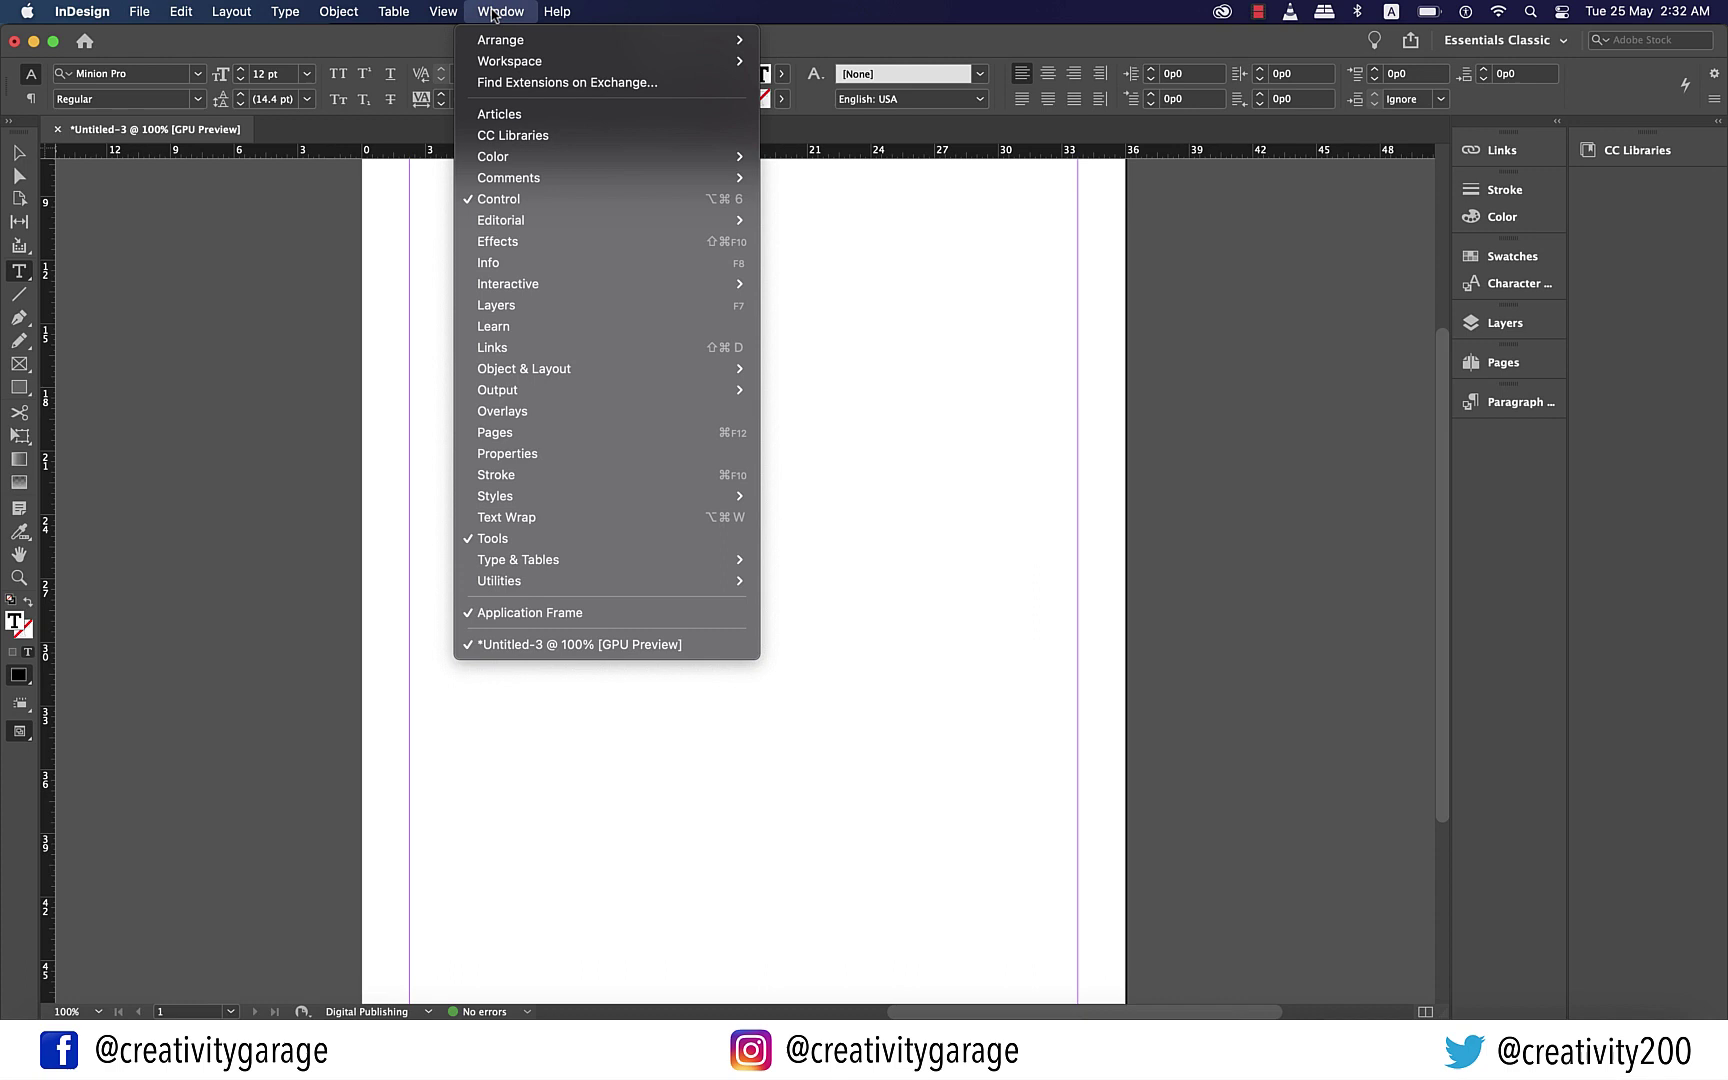
mouse_move(560, 12)
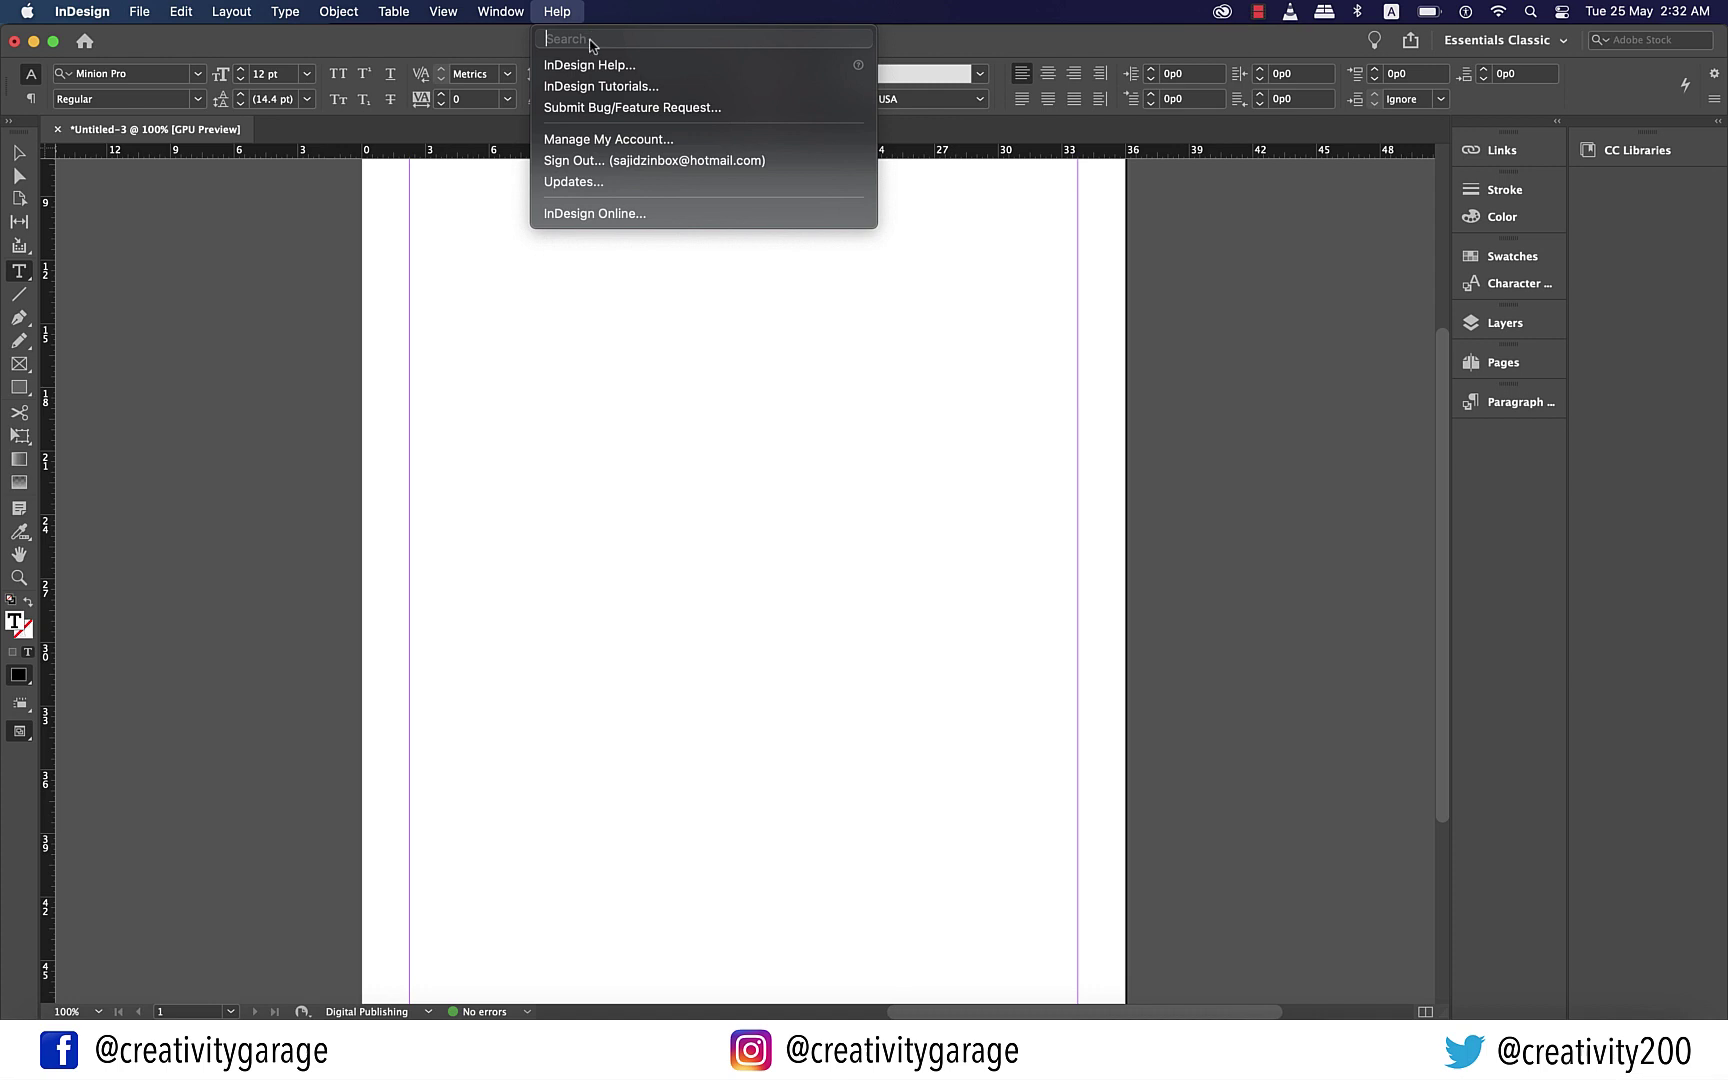
Search Help for CROSS REFERENCES and LIQUID LAYOUT to locate their menu commands, then clear and close
text(CROSS REF)
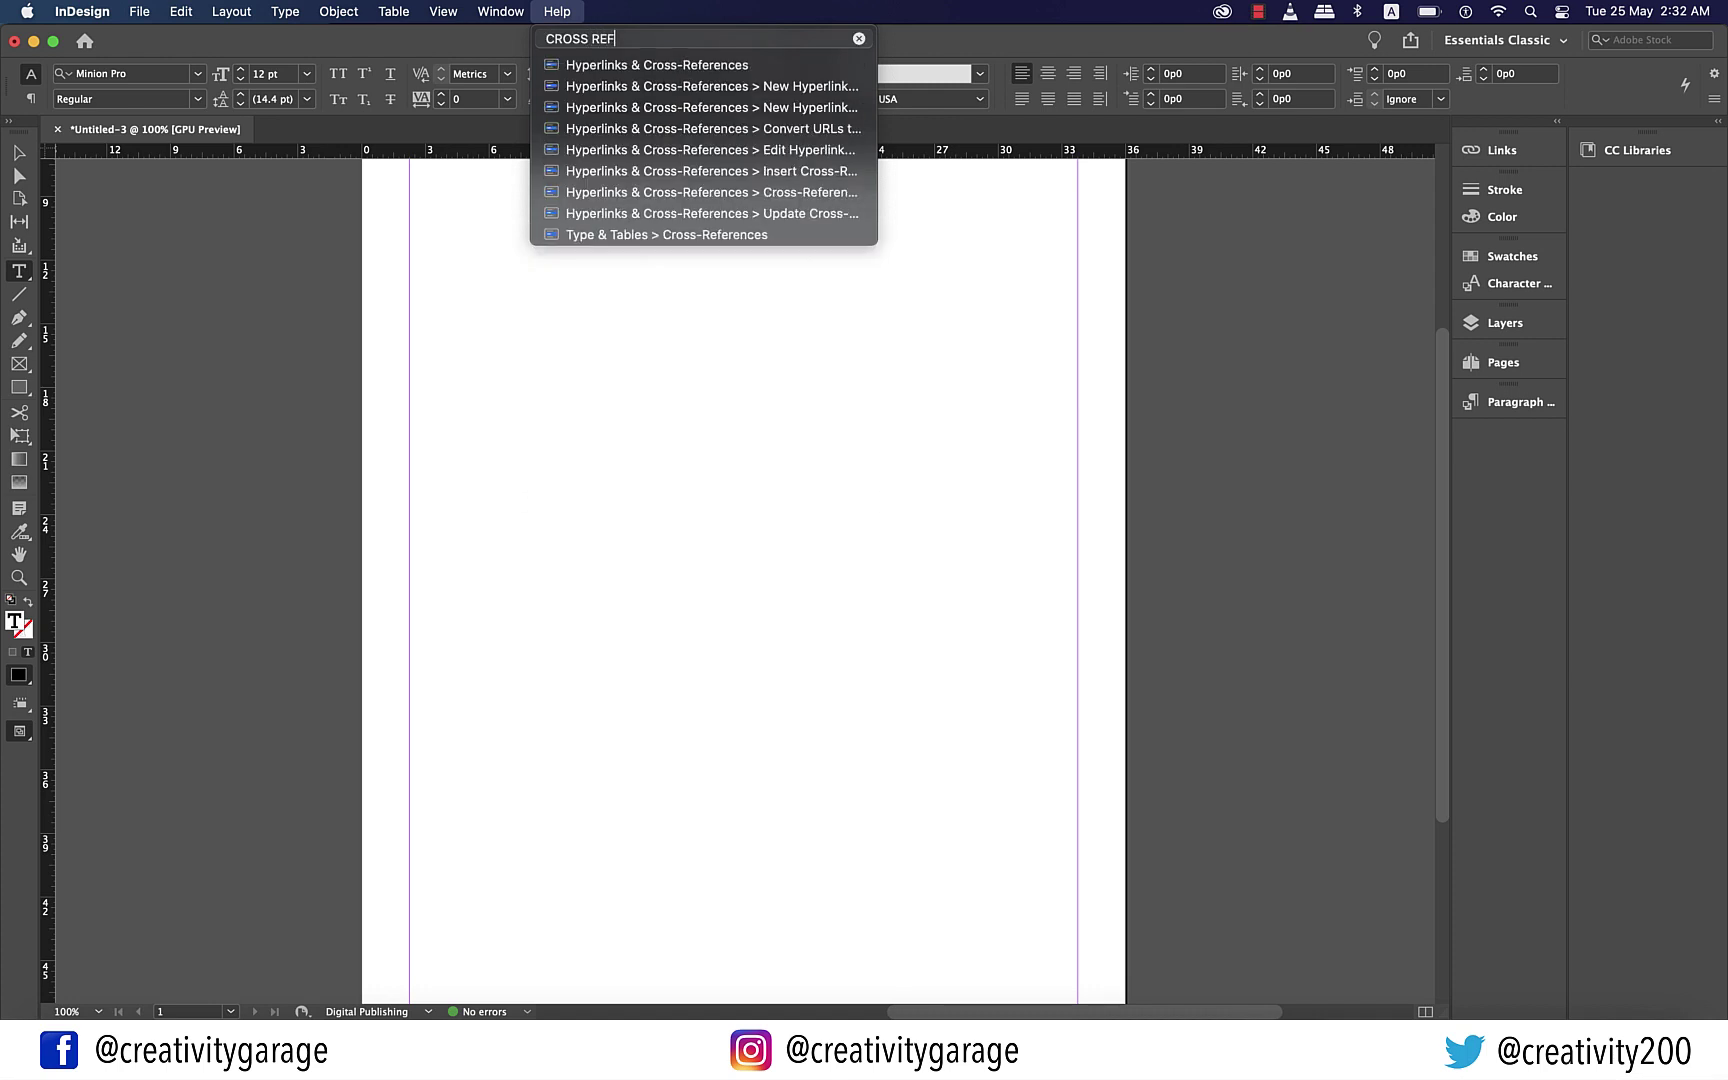
text(ERENCES)
key(Down)
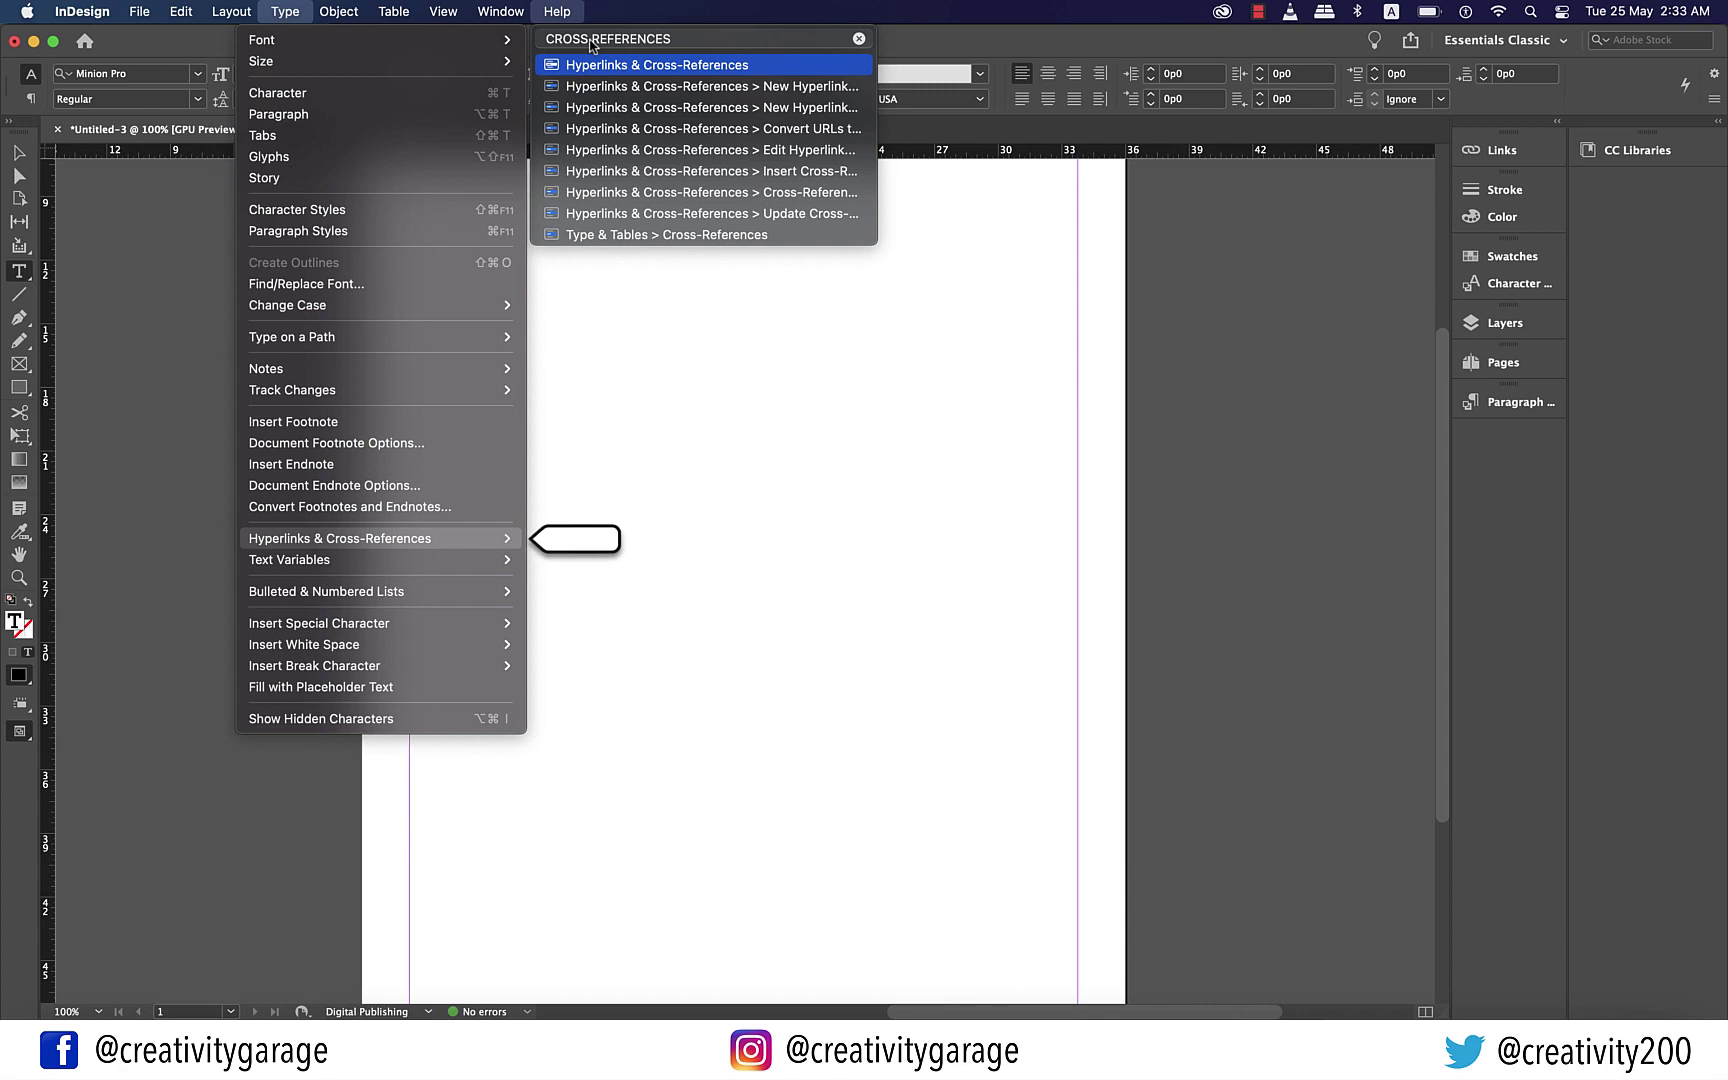
key(super+a)
key(BackSpace)
text(LIQU)
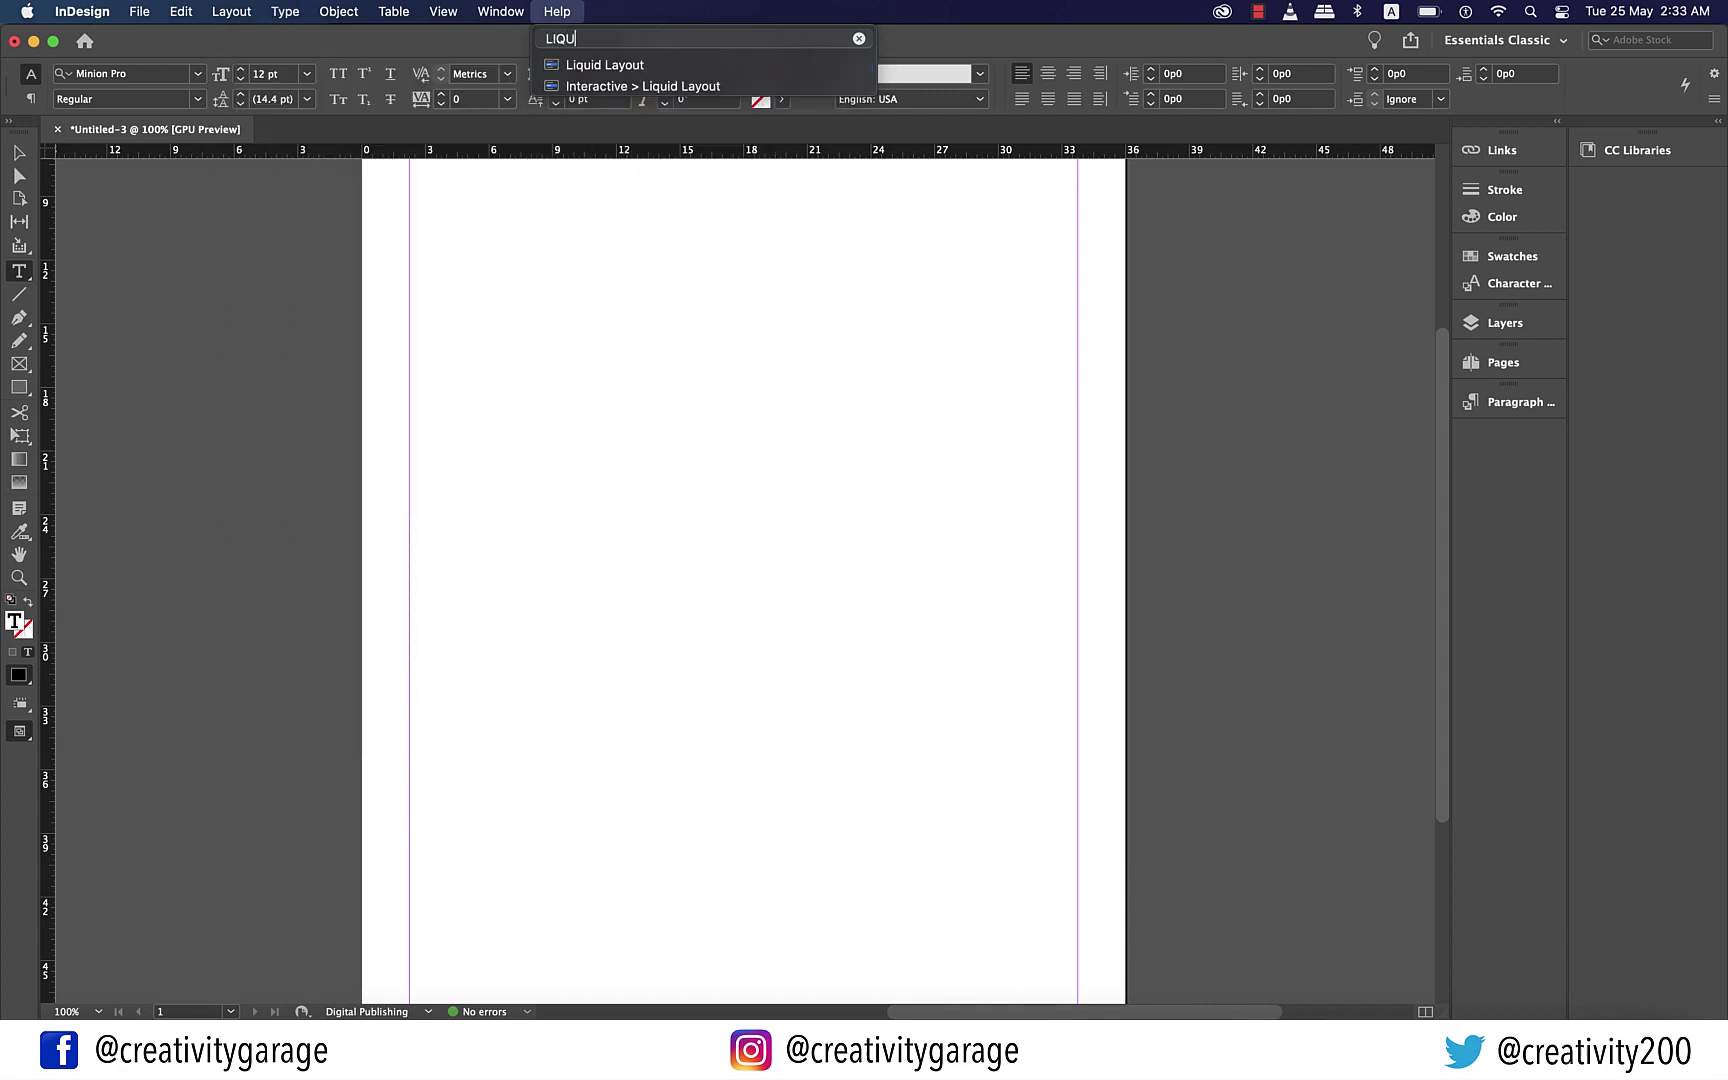
text(ID LAYOUT)
key(Down)
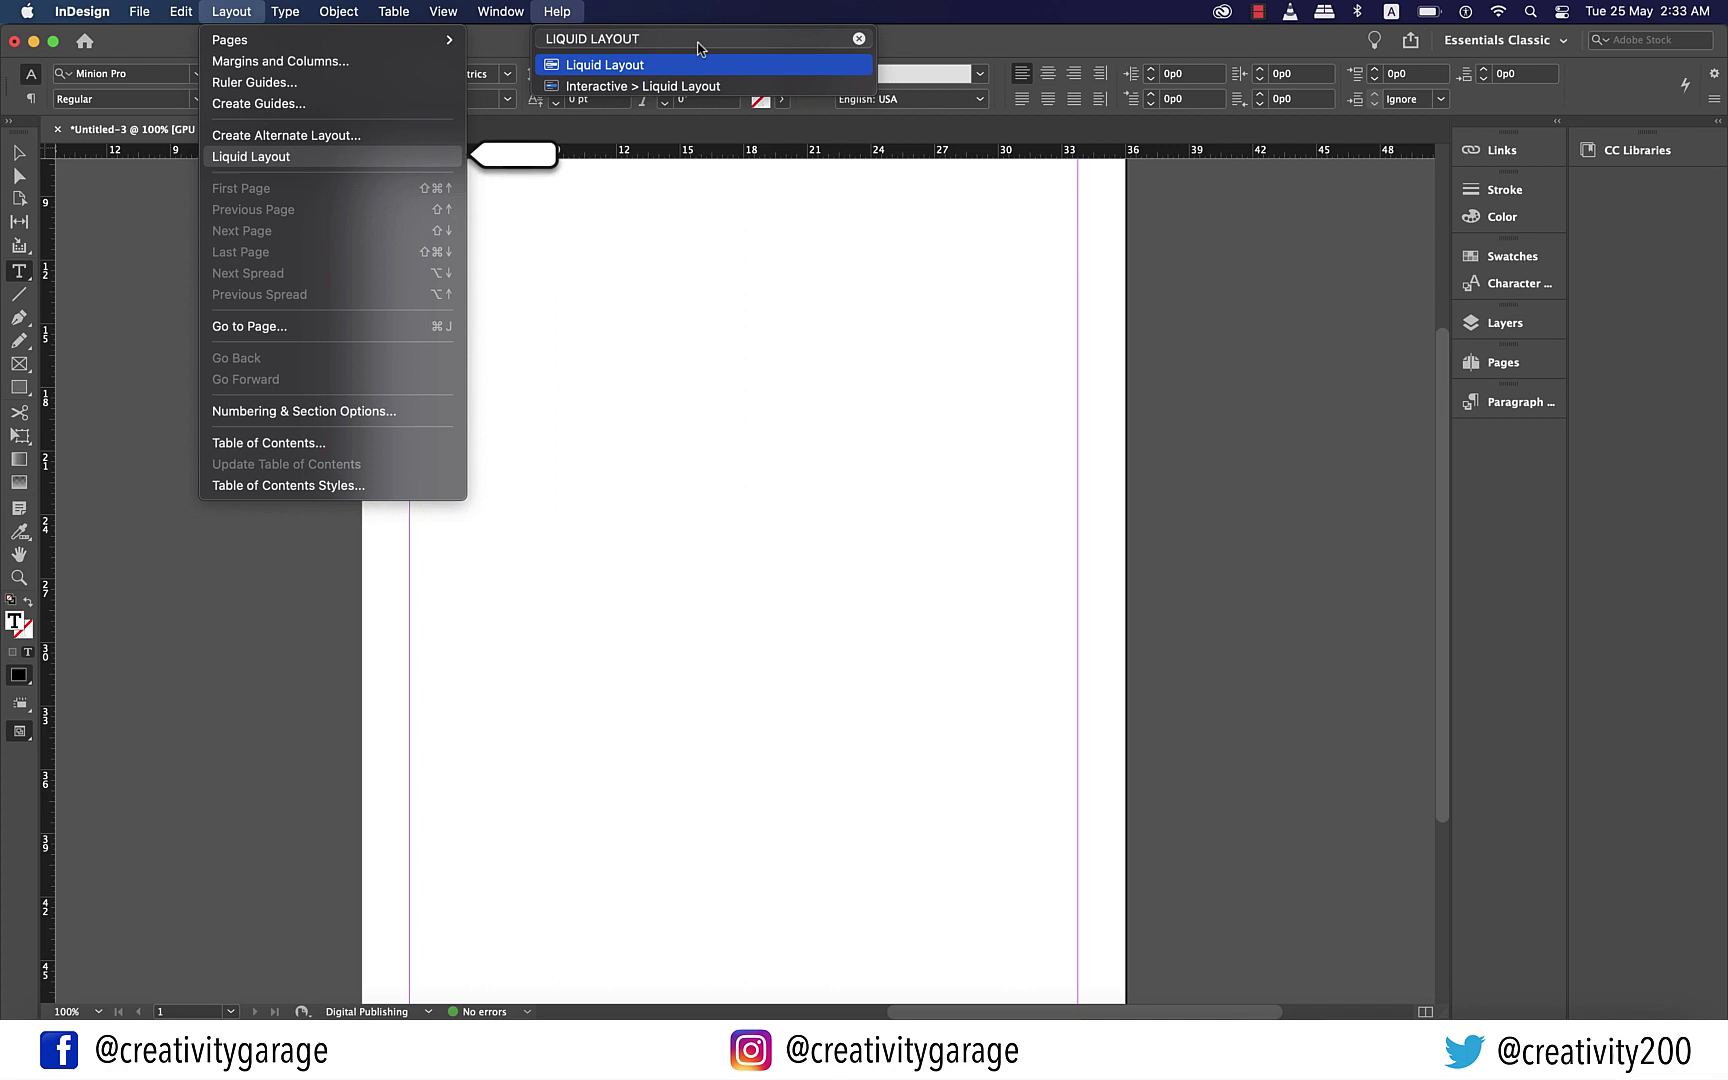
click(860, 40)
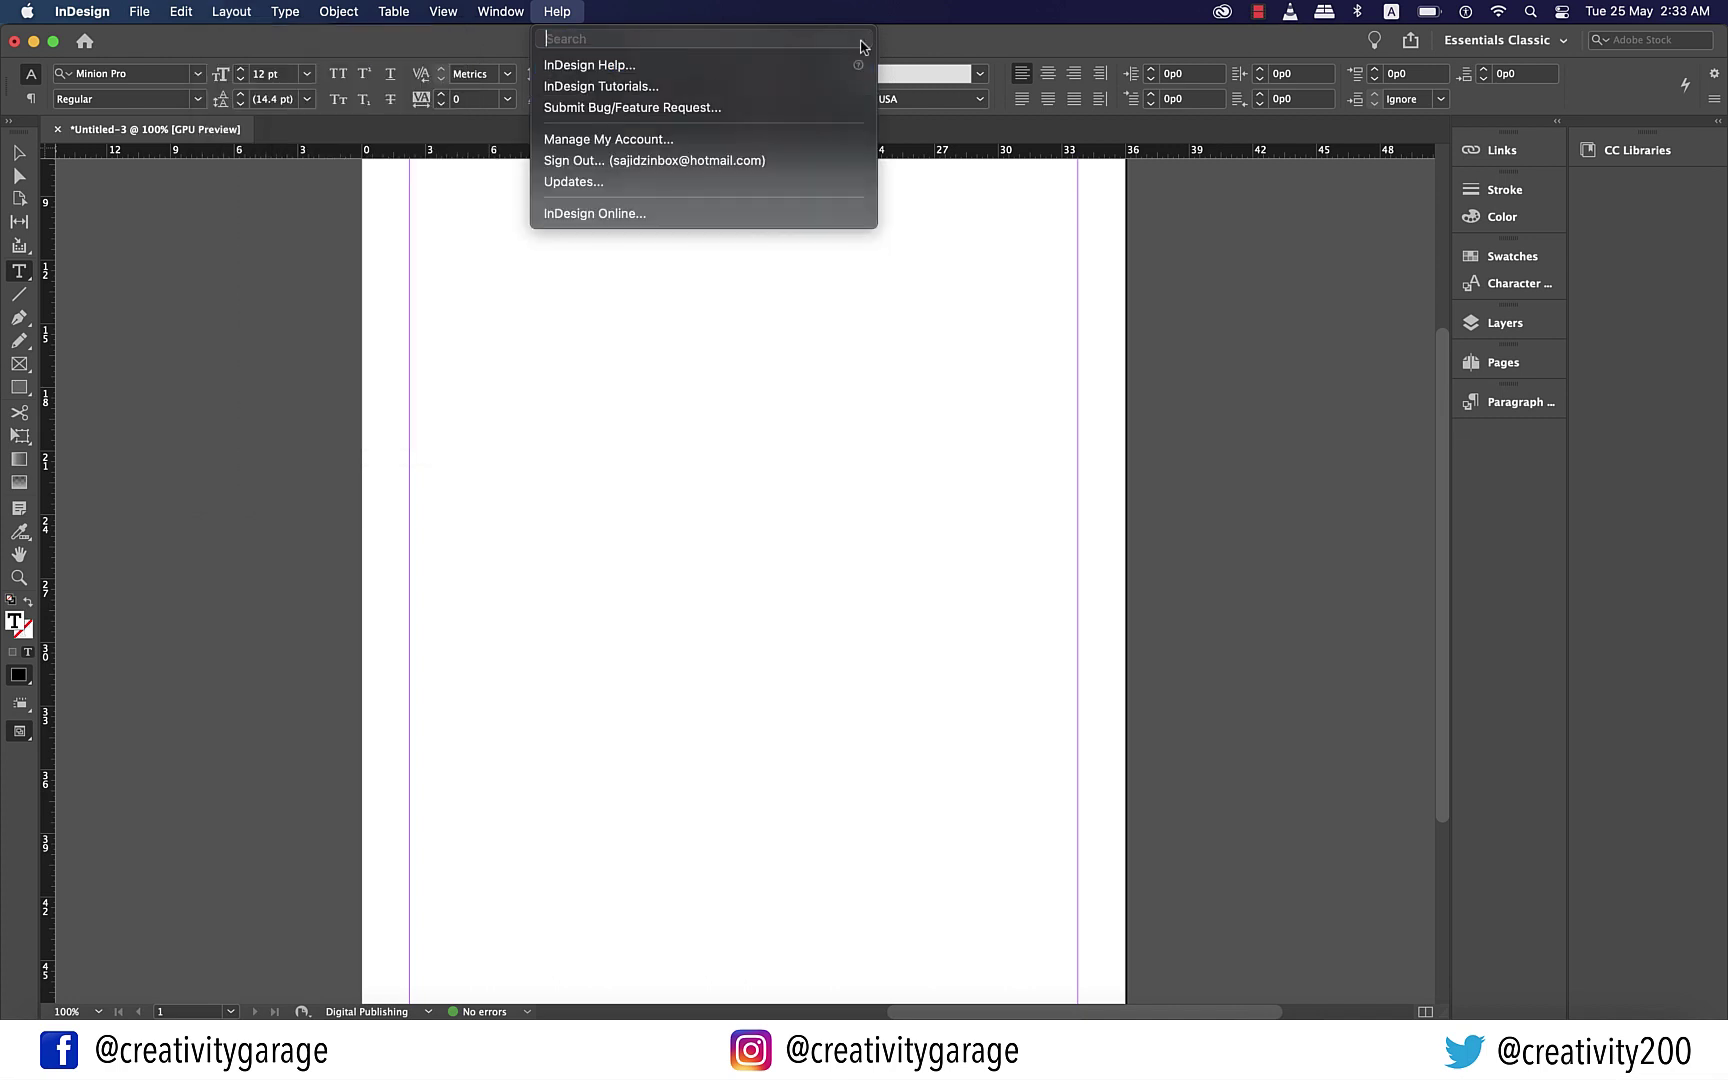
click(777, 422)
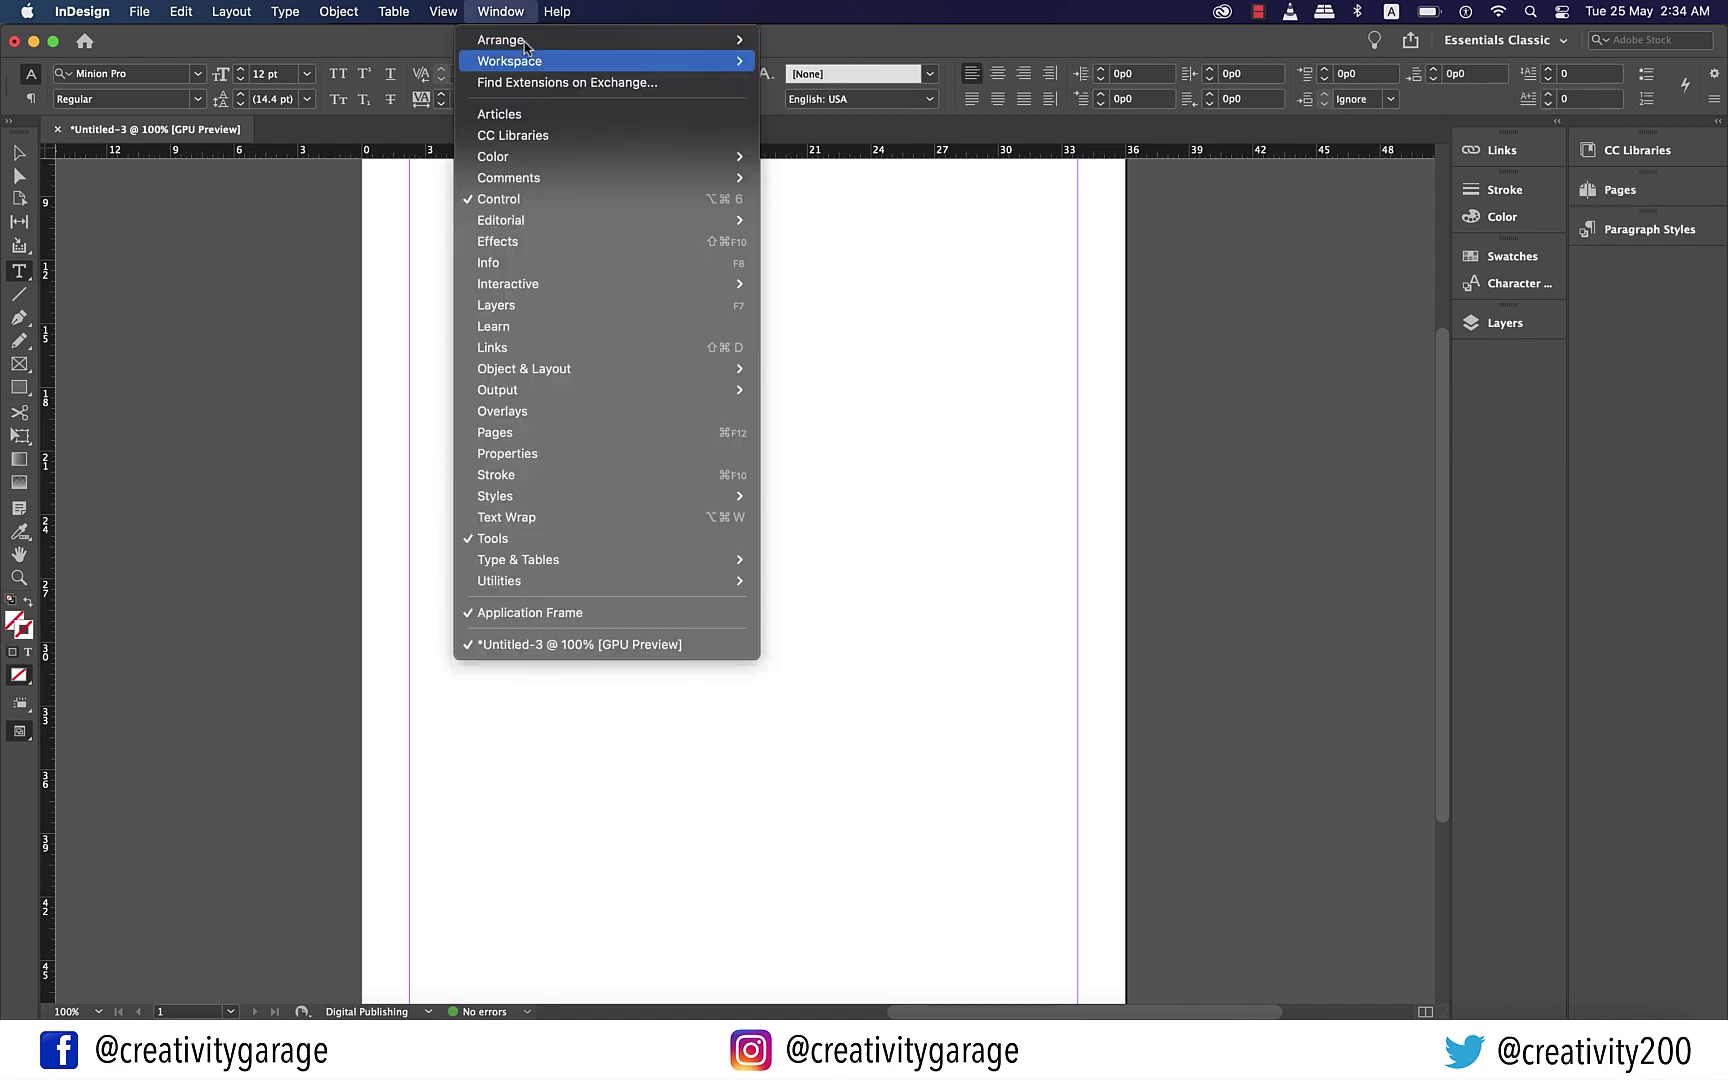
Open the New Workspace dialog from the Window > Workspace menu
mouse_move(525, 45)
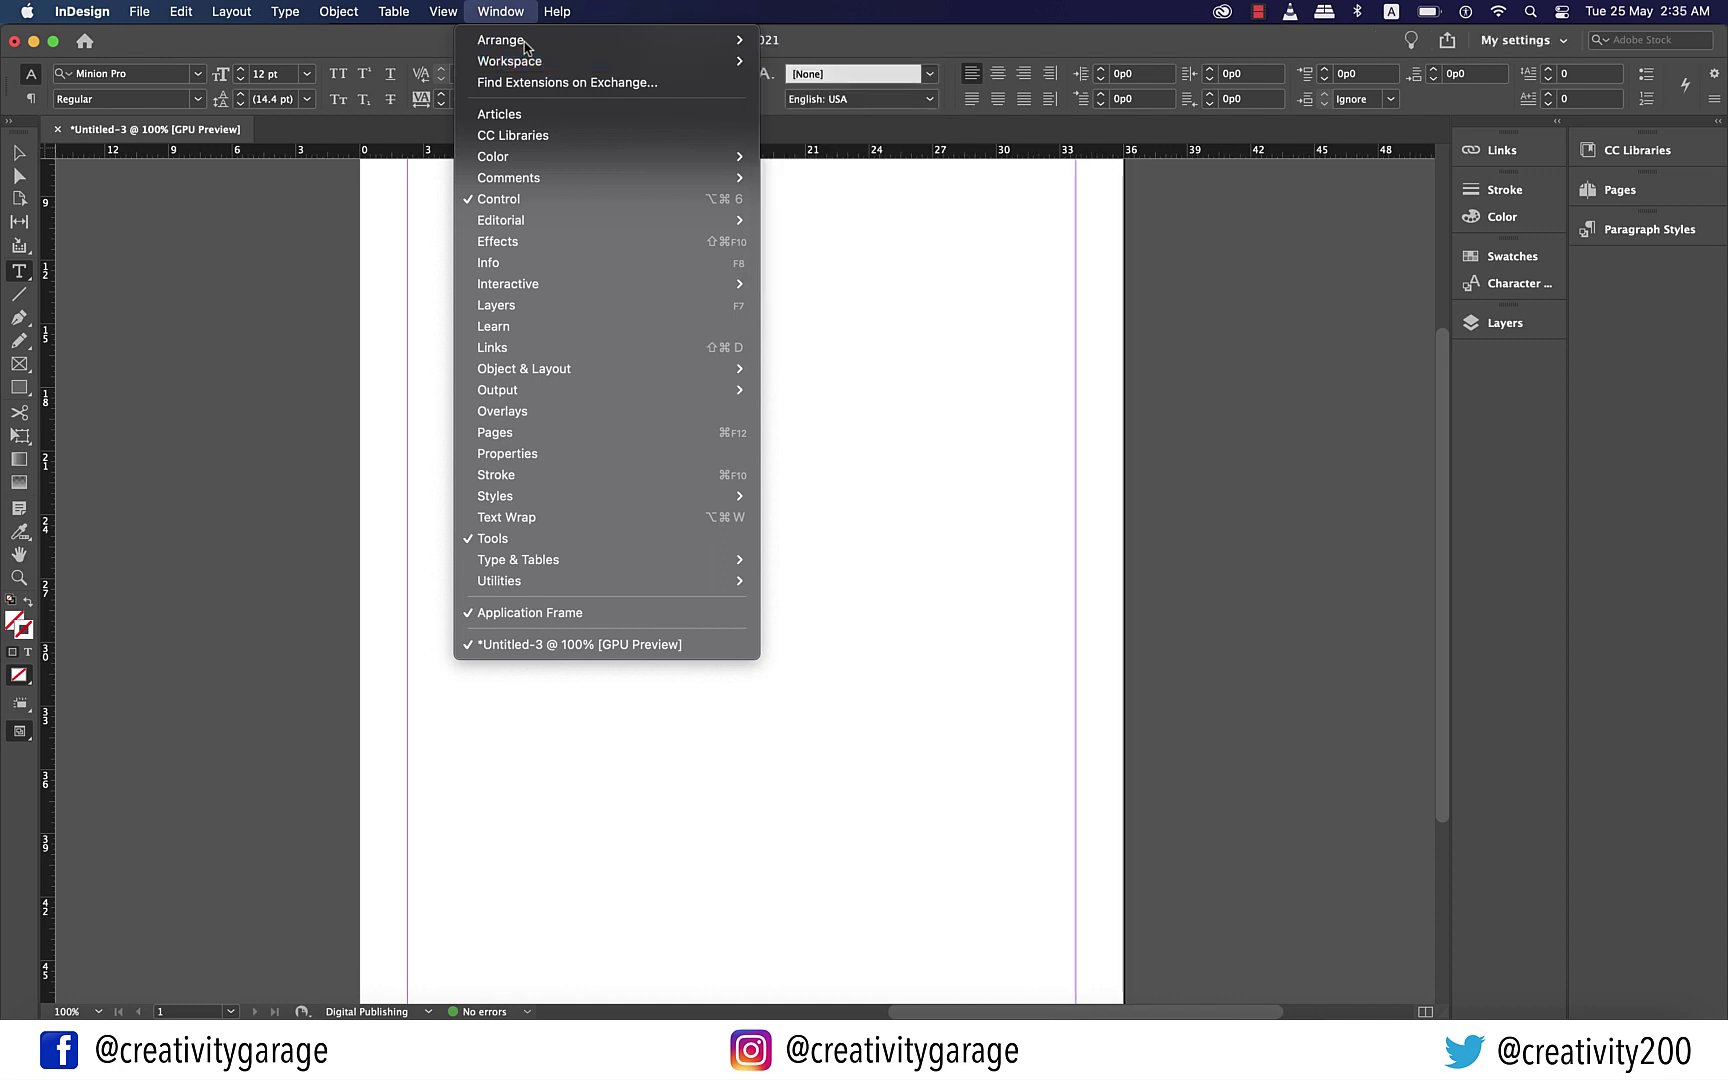
Save the current panel arrangement as a new workspace named 'demo workspace'
mouse_move(527, 58)
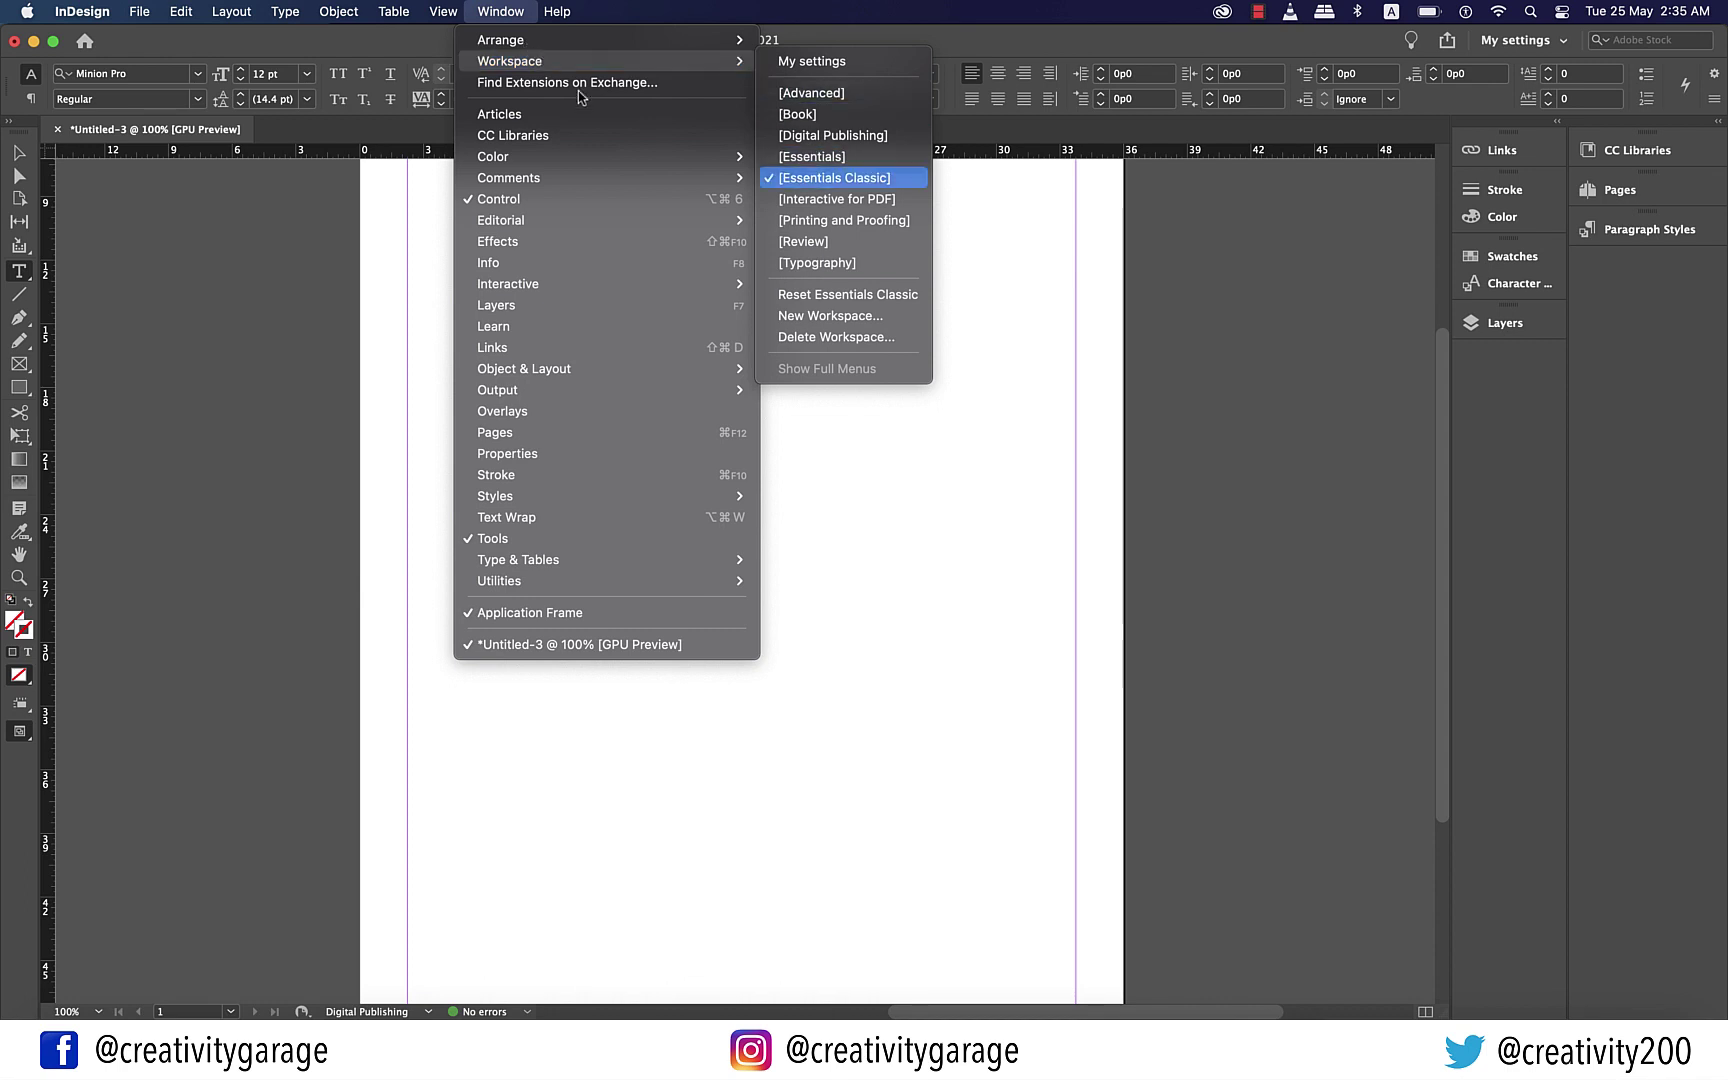
click(826, 316)
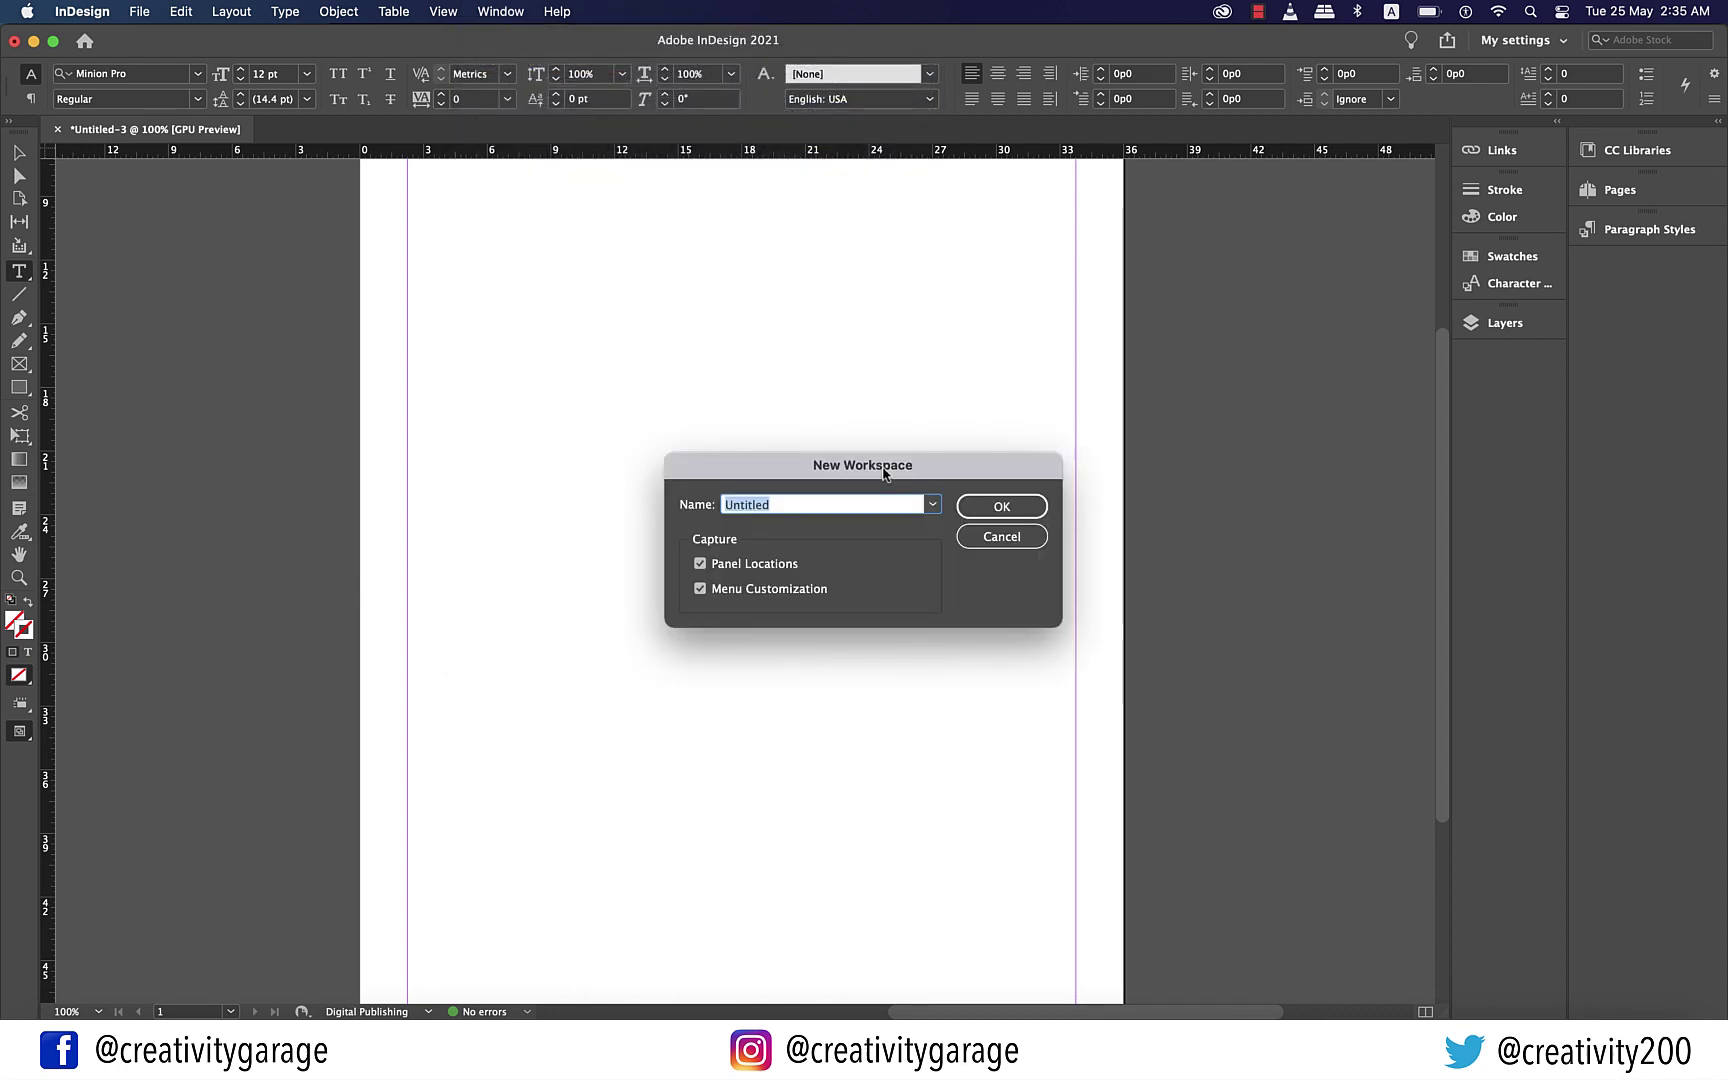
text(demo workspace)
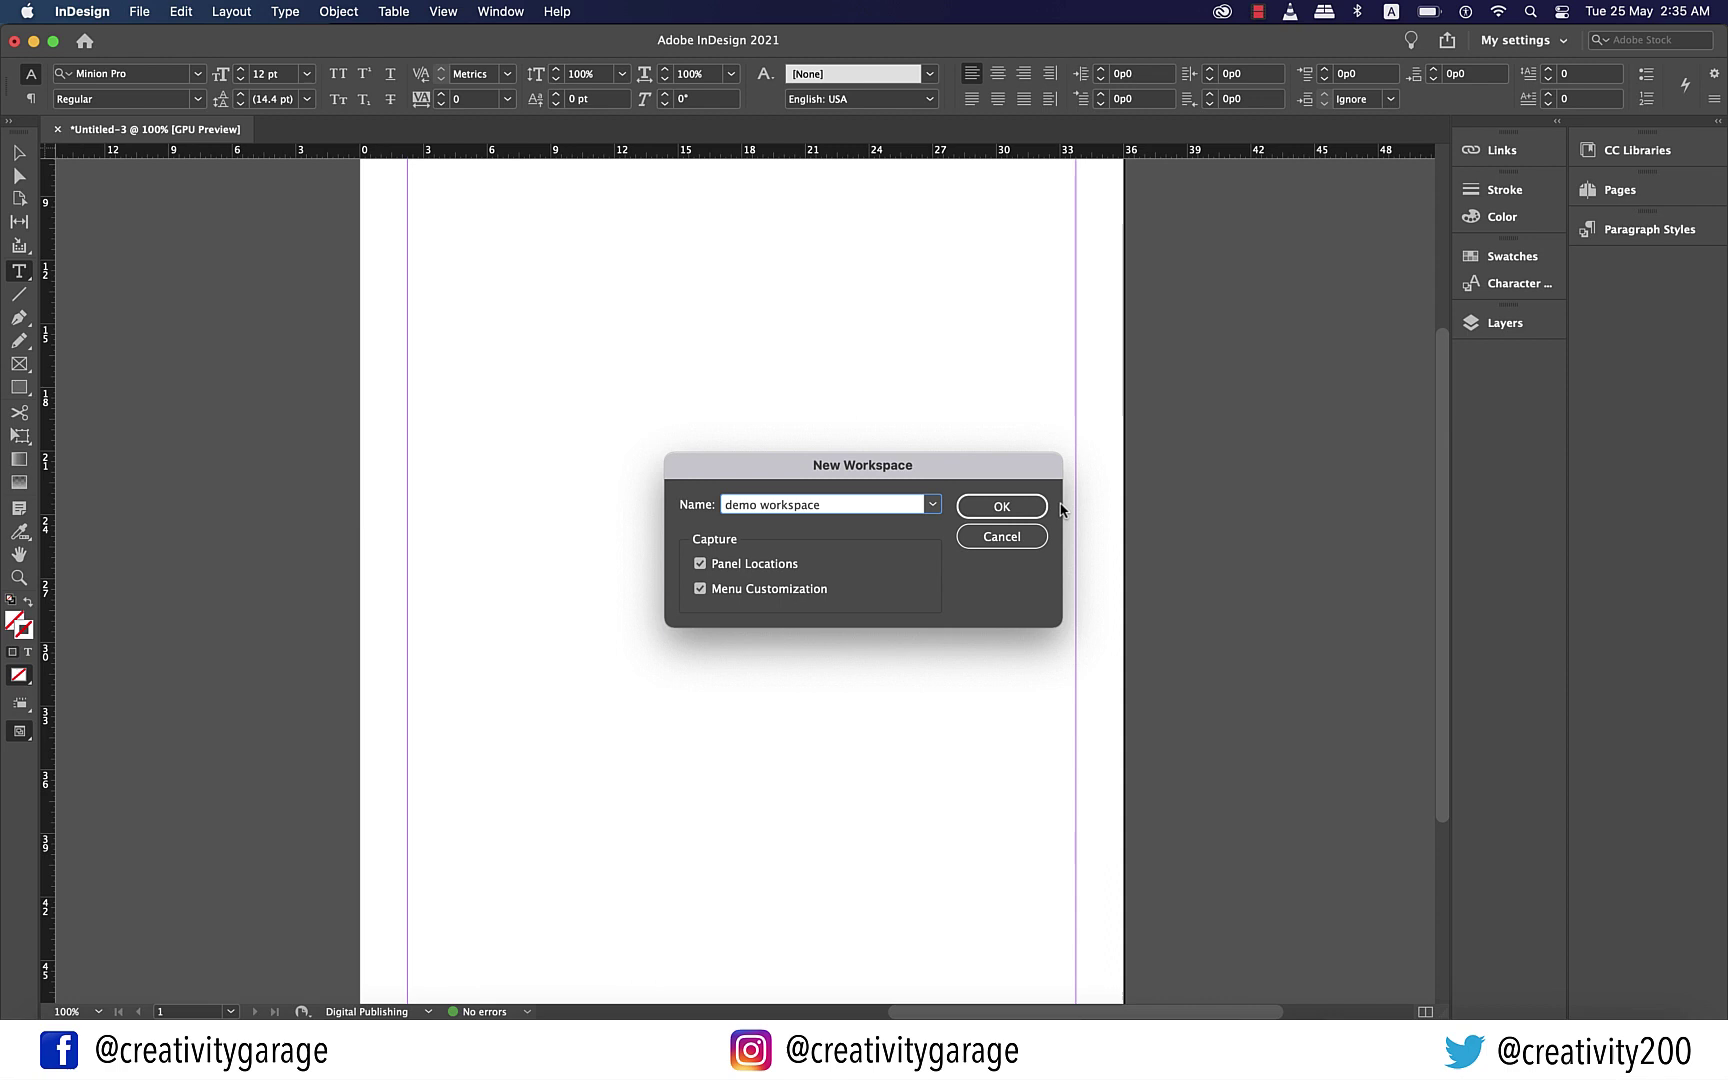
click(1027, 506)
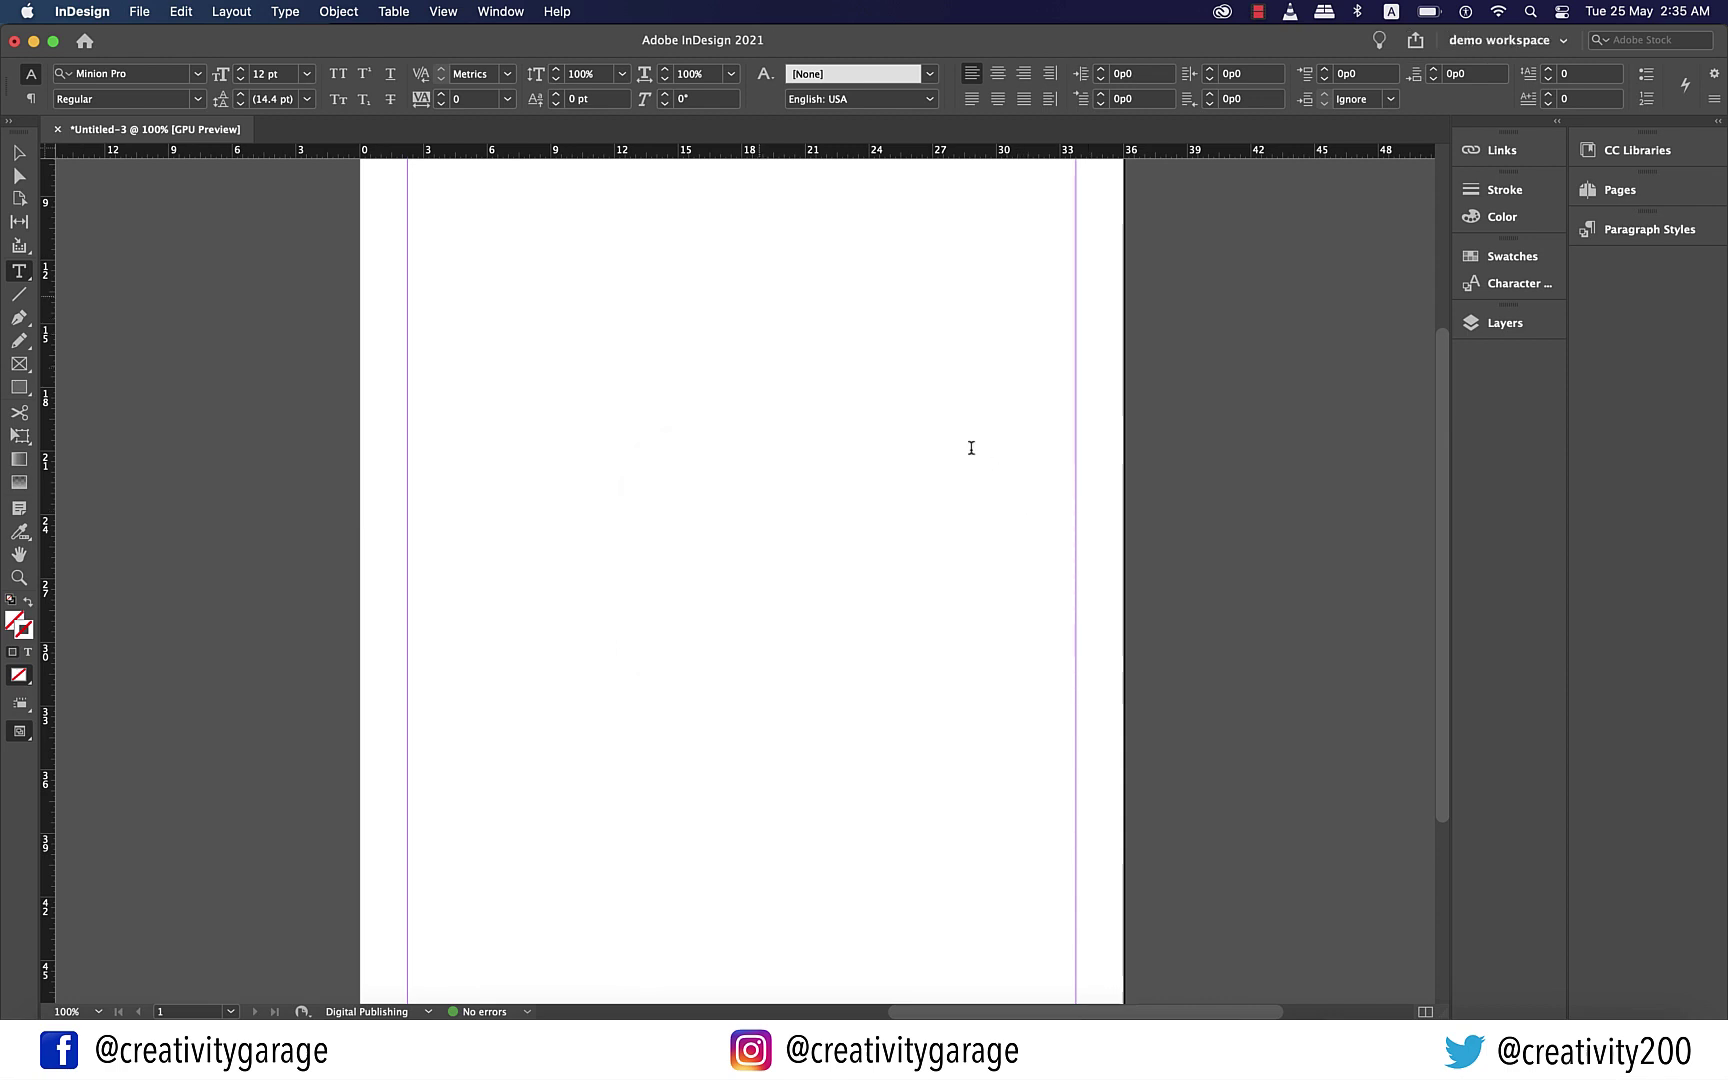
Switch the panels to the [Typography] workspace
click(512, 12)
mouse_move(536, 58)
key(Right)
key(Down)
key(Down)
key(Down)
key(Down)
key(Down)
key(Down)
key(Down)
key(Down)
key(Down)
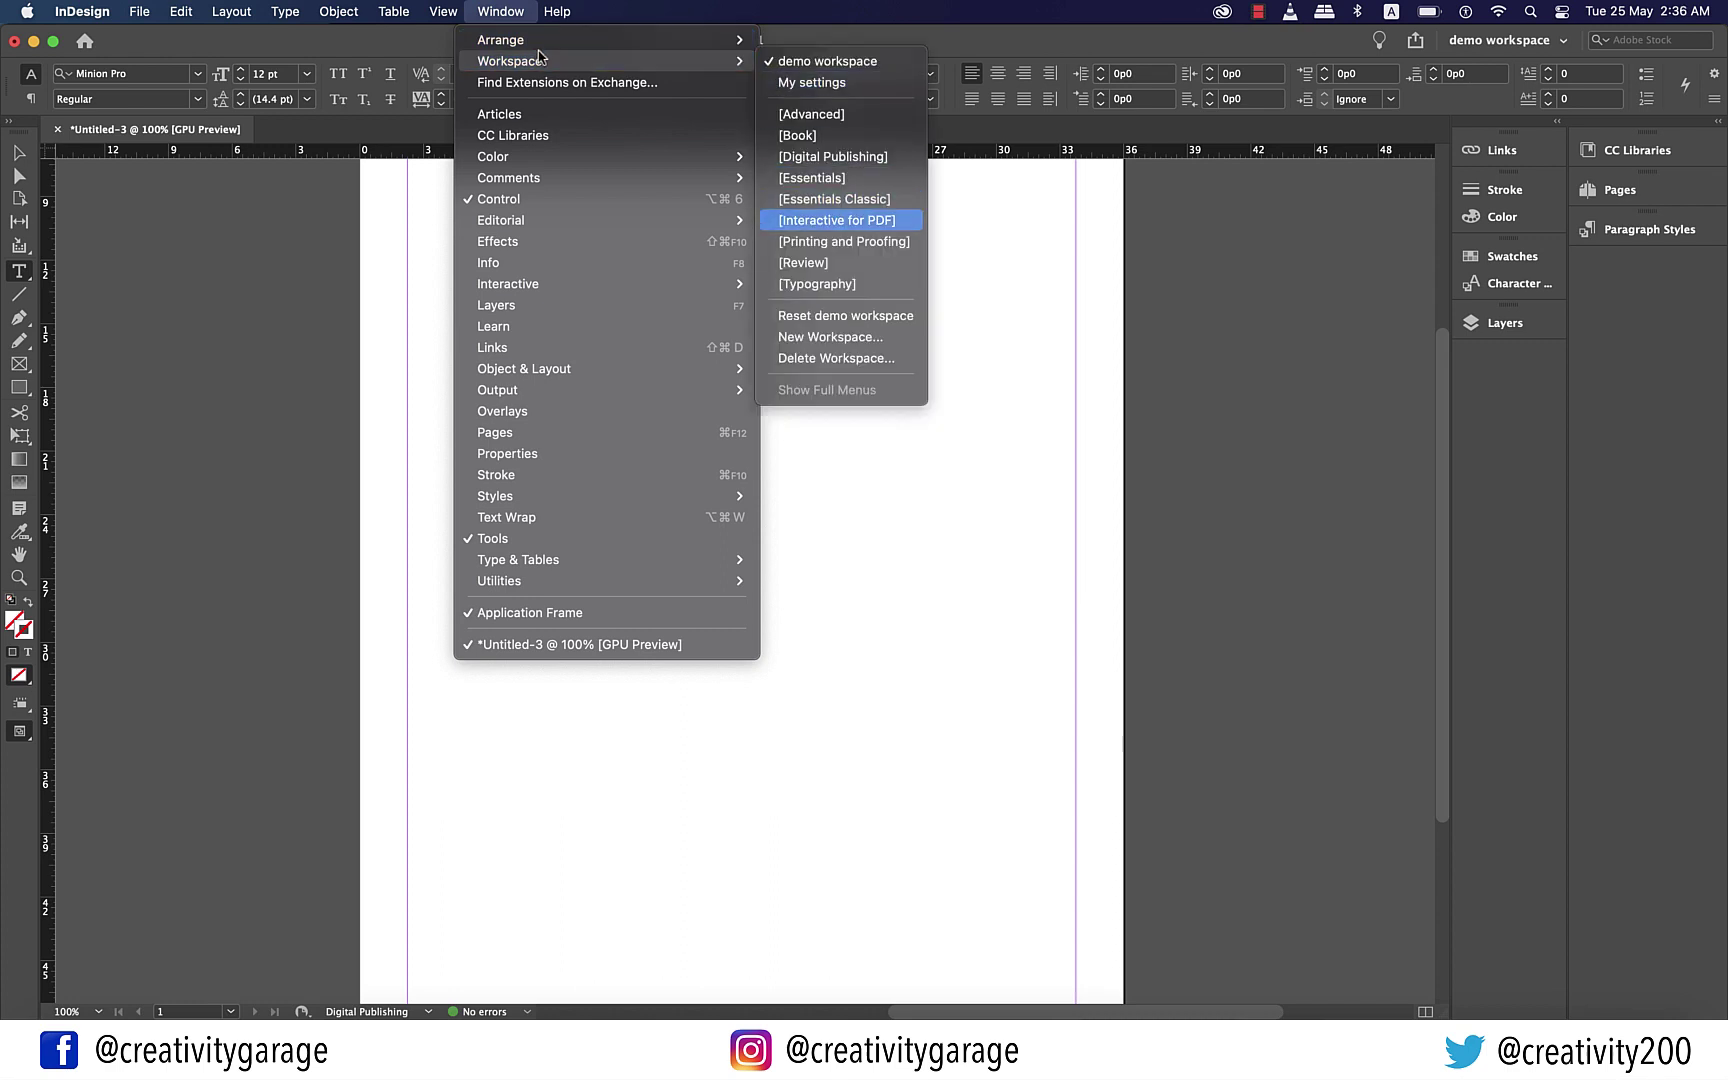
click(825, 284)
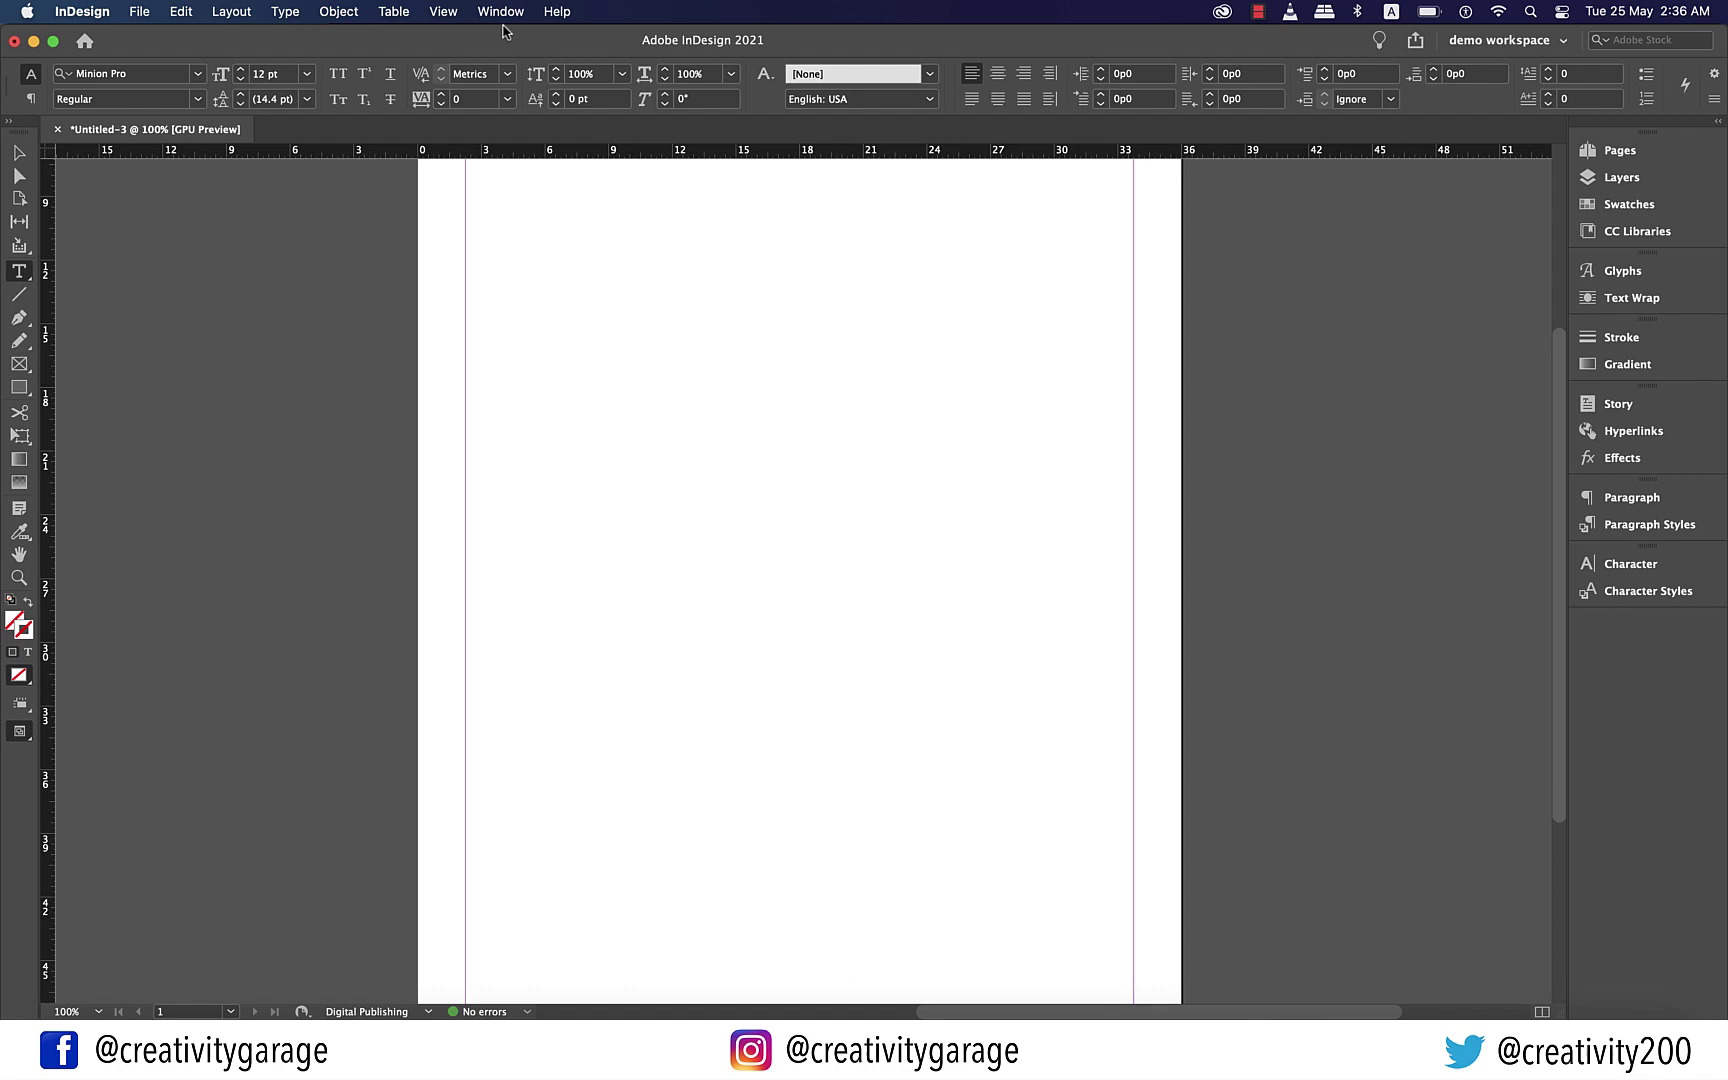
Apply the saved 'demo workspace' panel layout from Window > Workspace
click(500, 11)
mouse_move(553, 73)
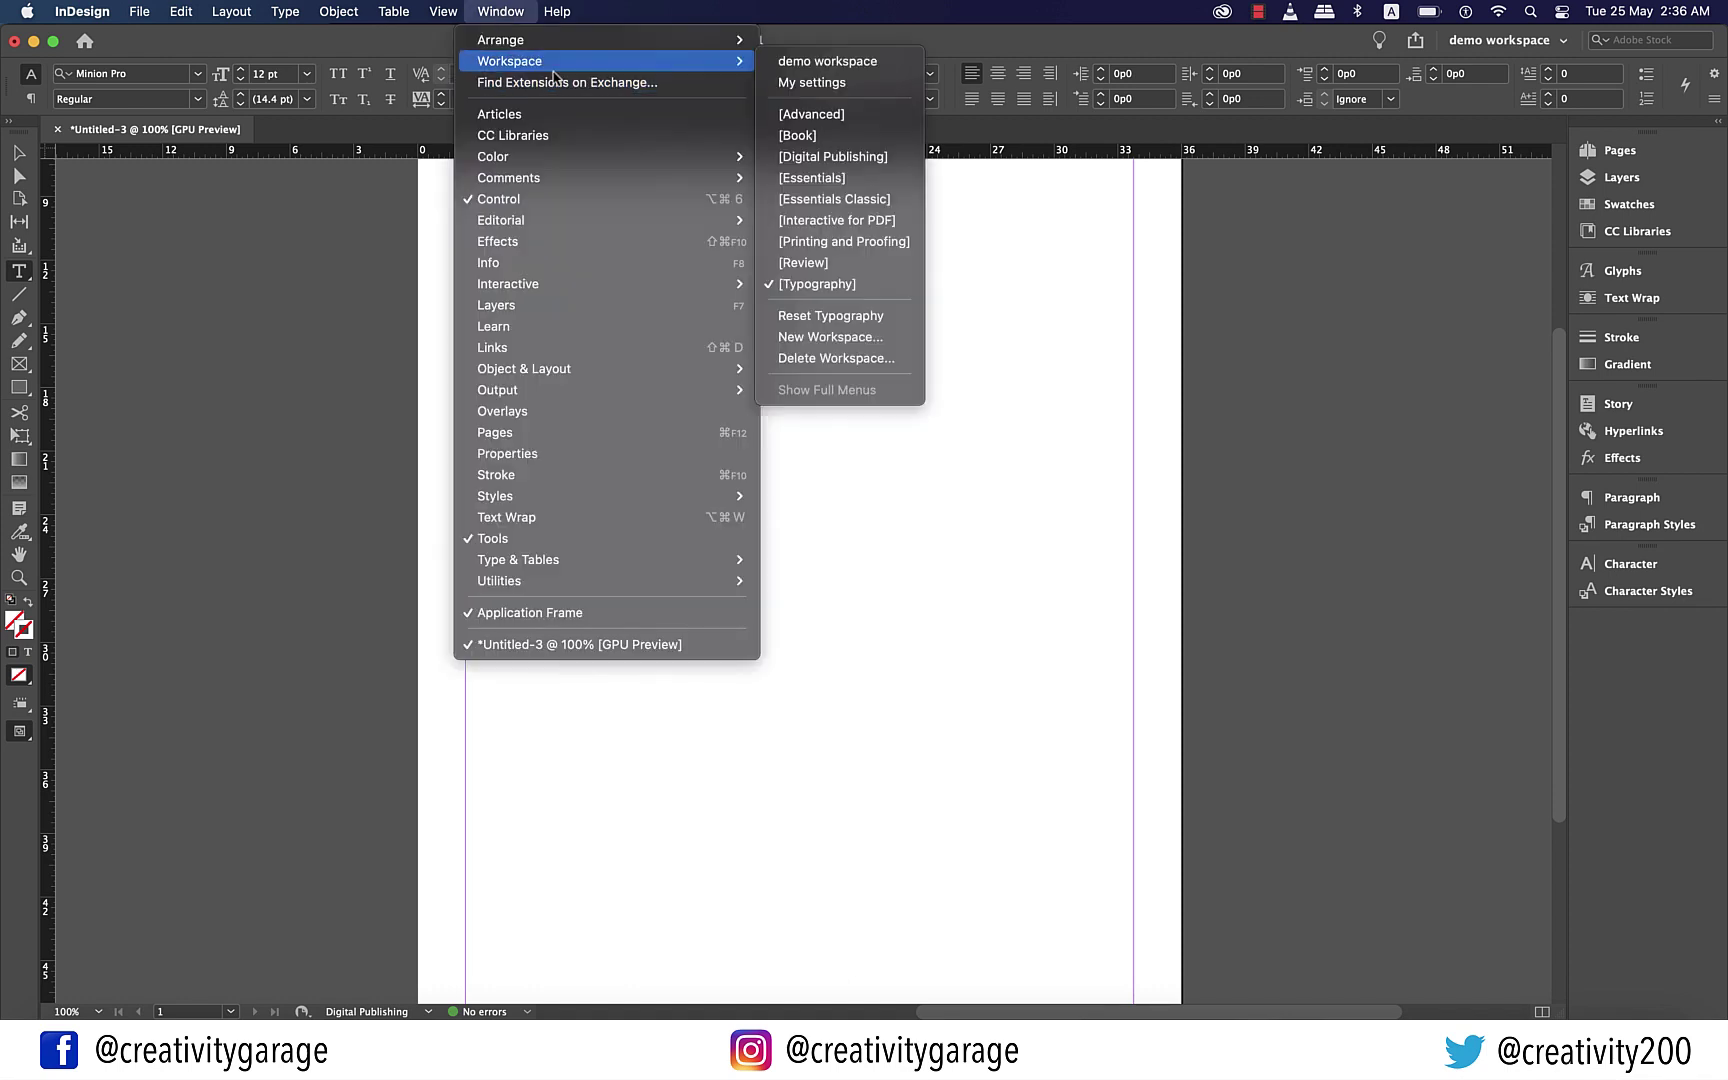
click(876, 66)
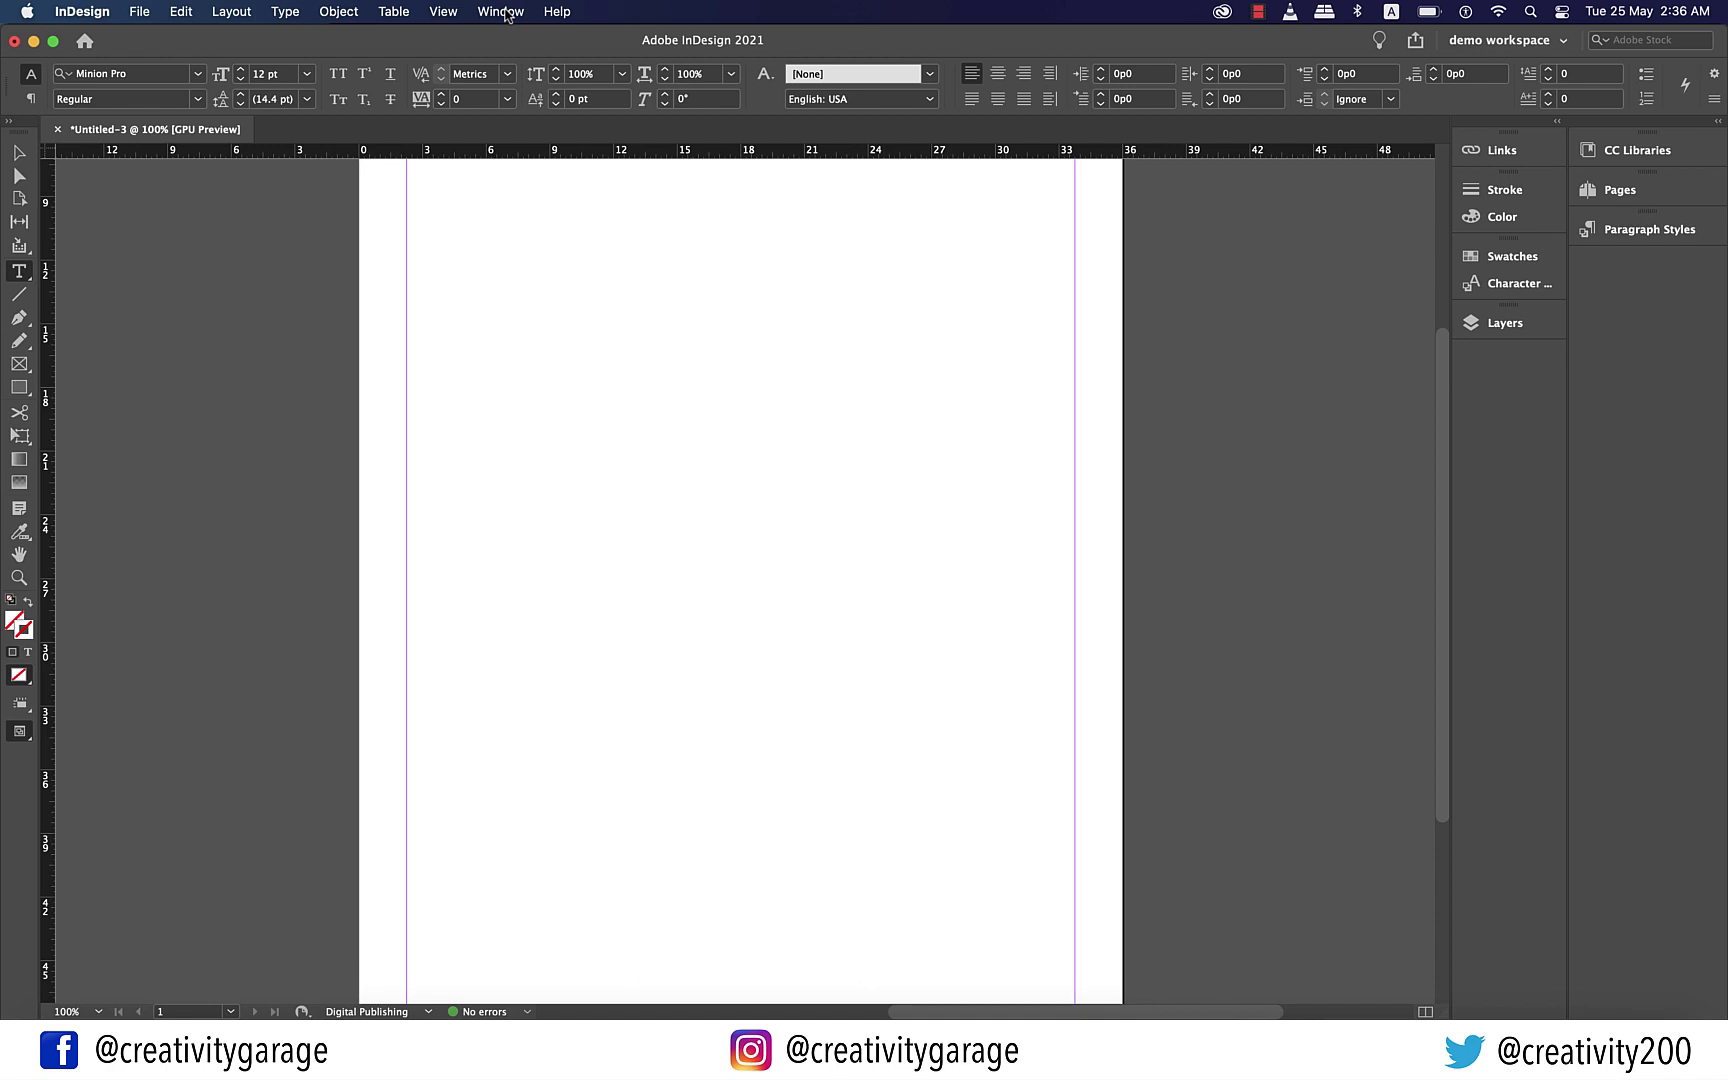
Remove 'demo workspace' using the Delete Workspace dialog
click(503, 12)
mouse_move(700, 61)
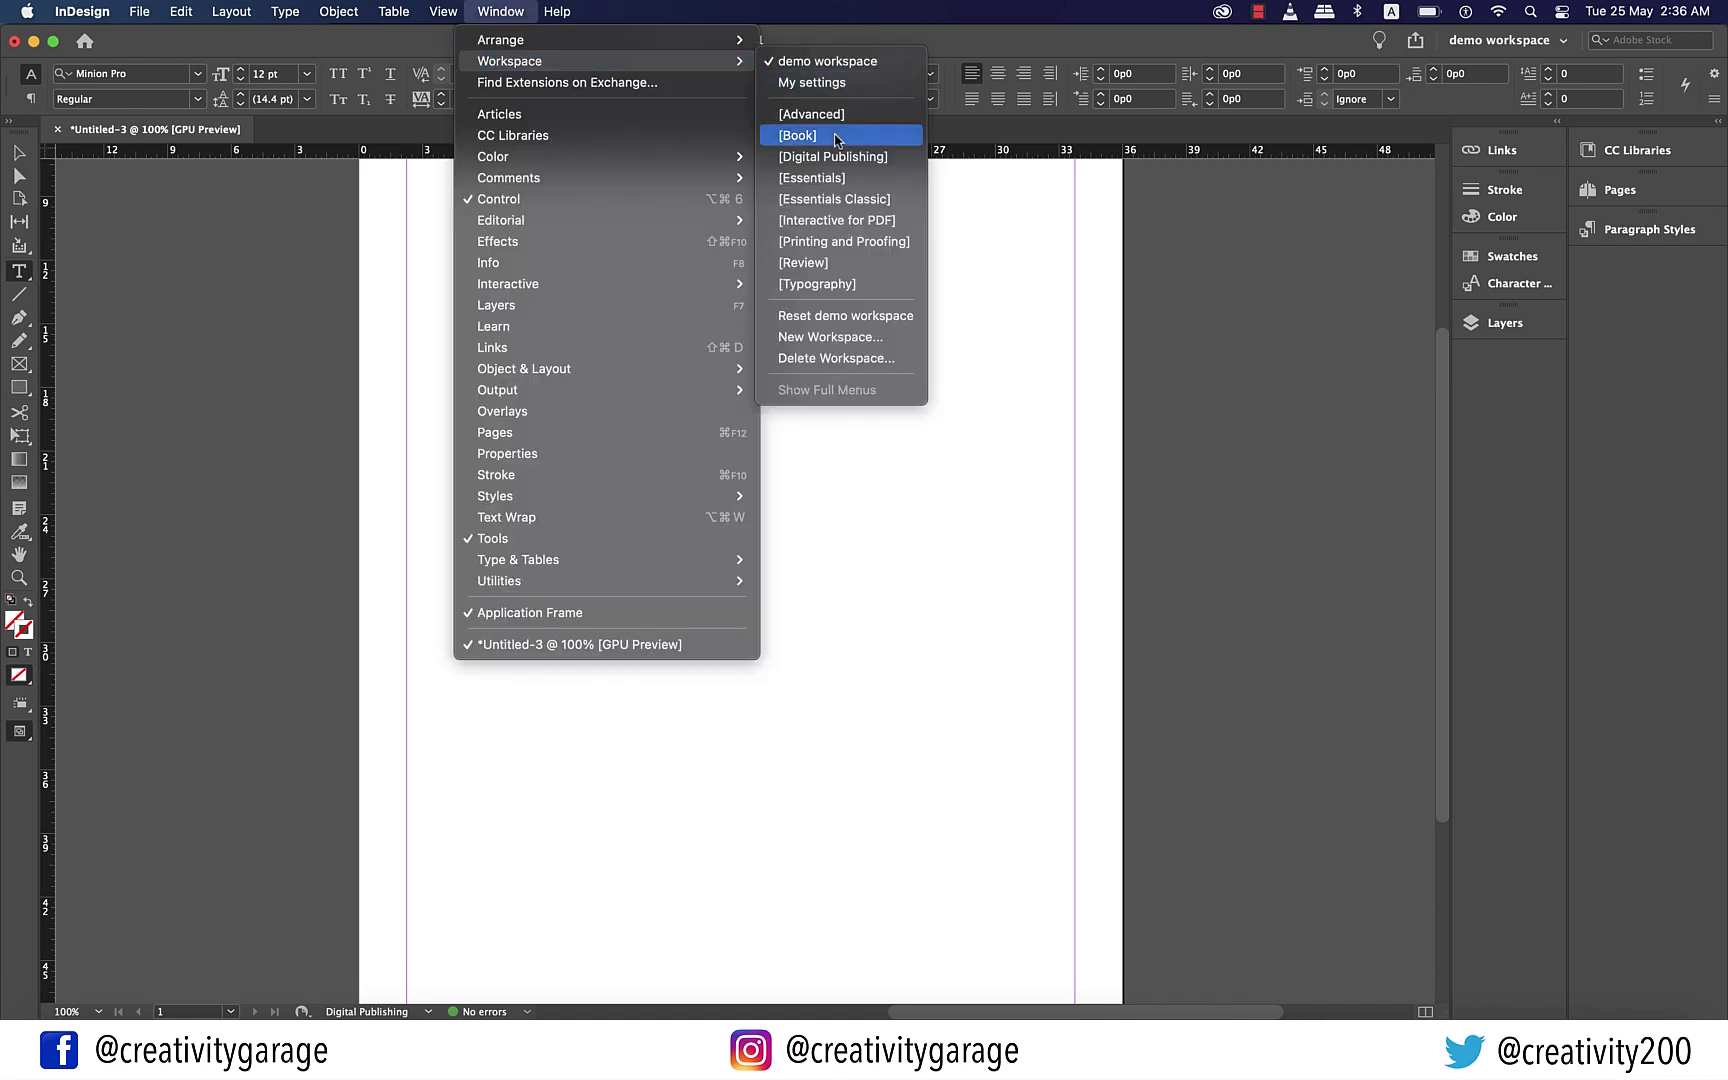
click(836, 358)
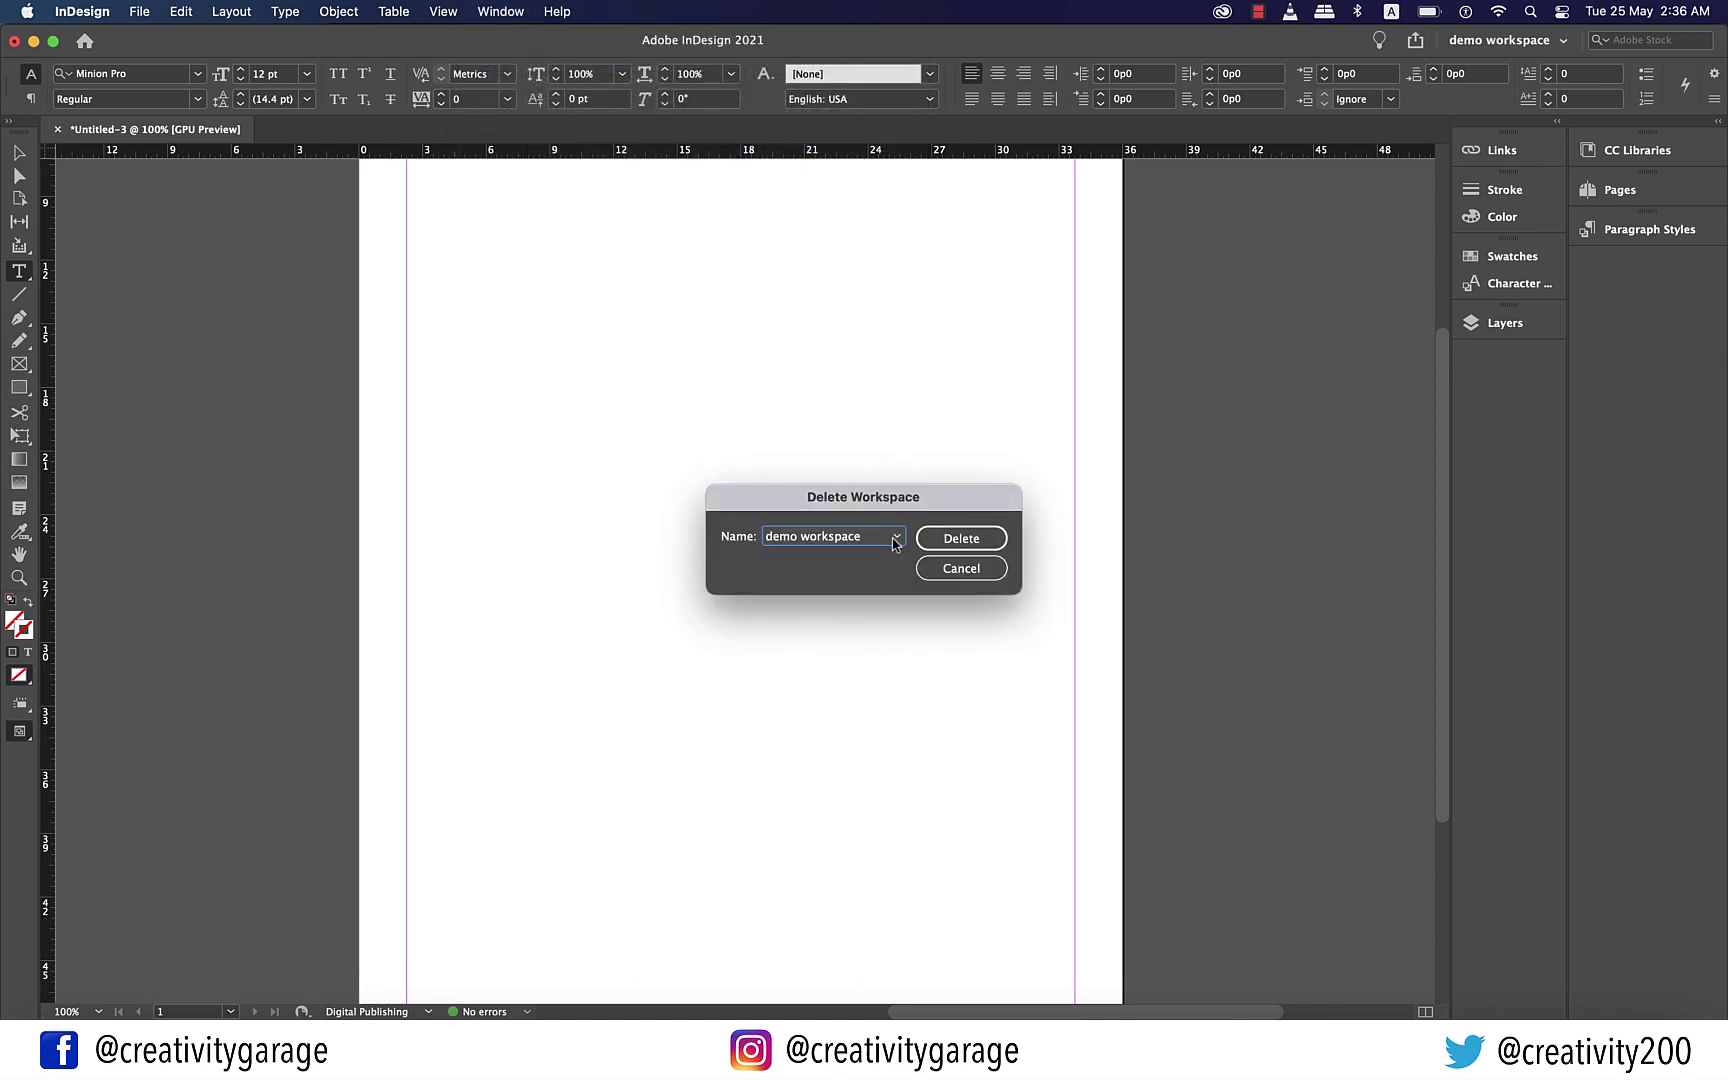
click(895, 540)
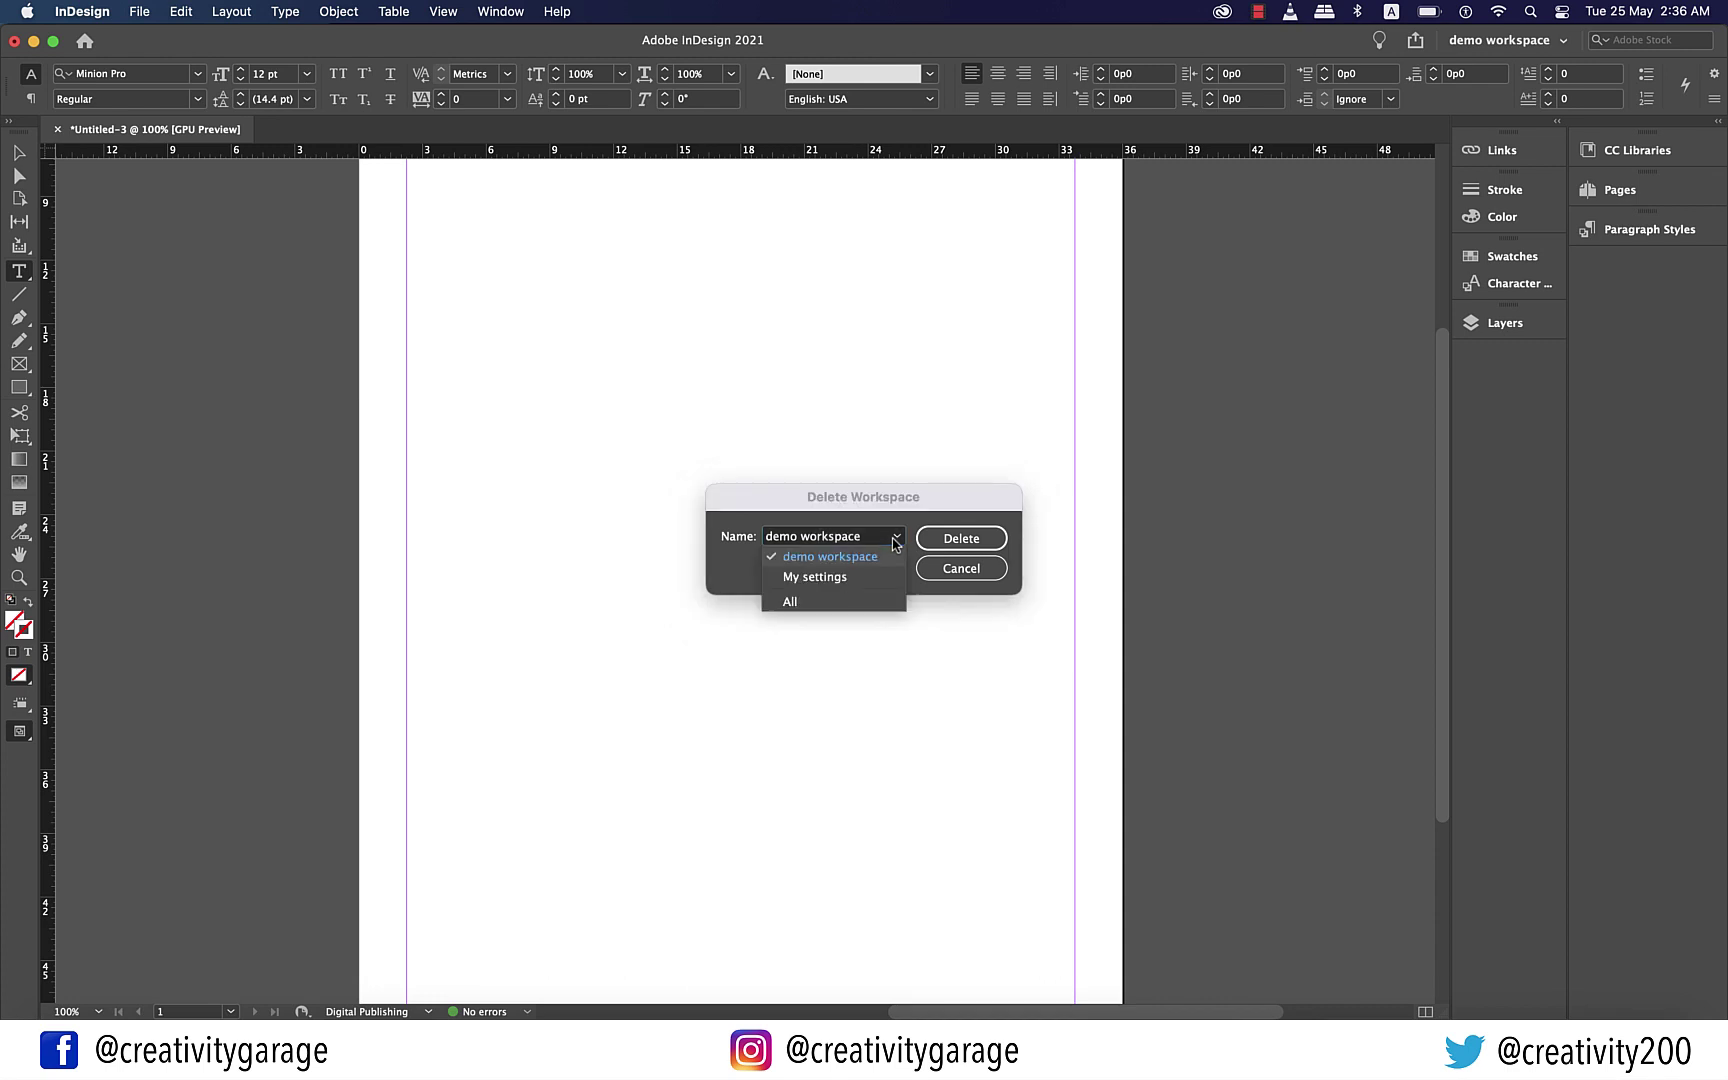
click(868, 558)
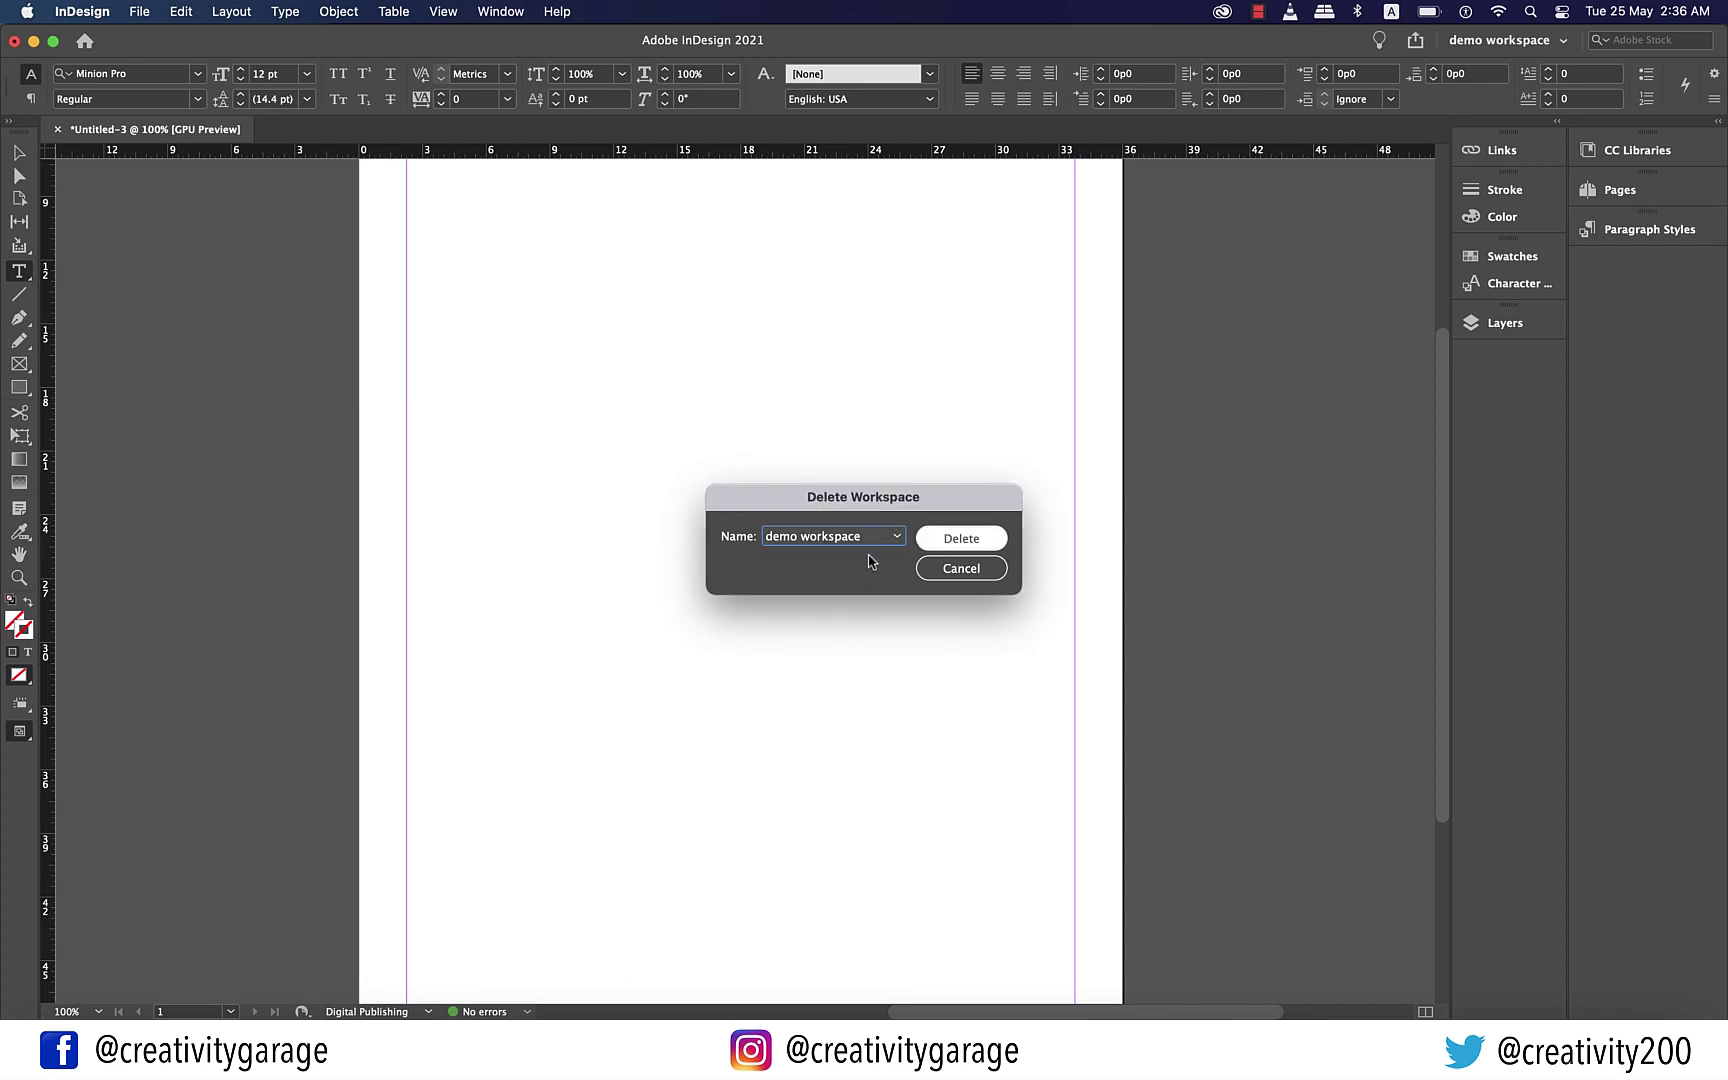
click(963, 540)
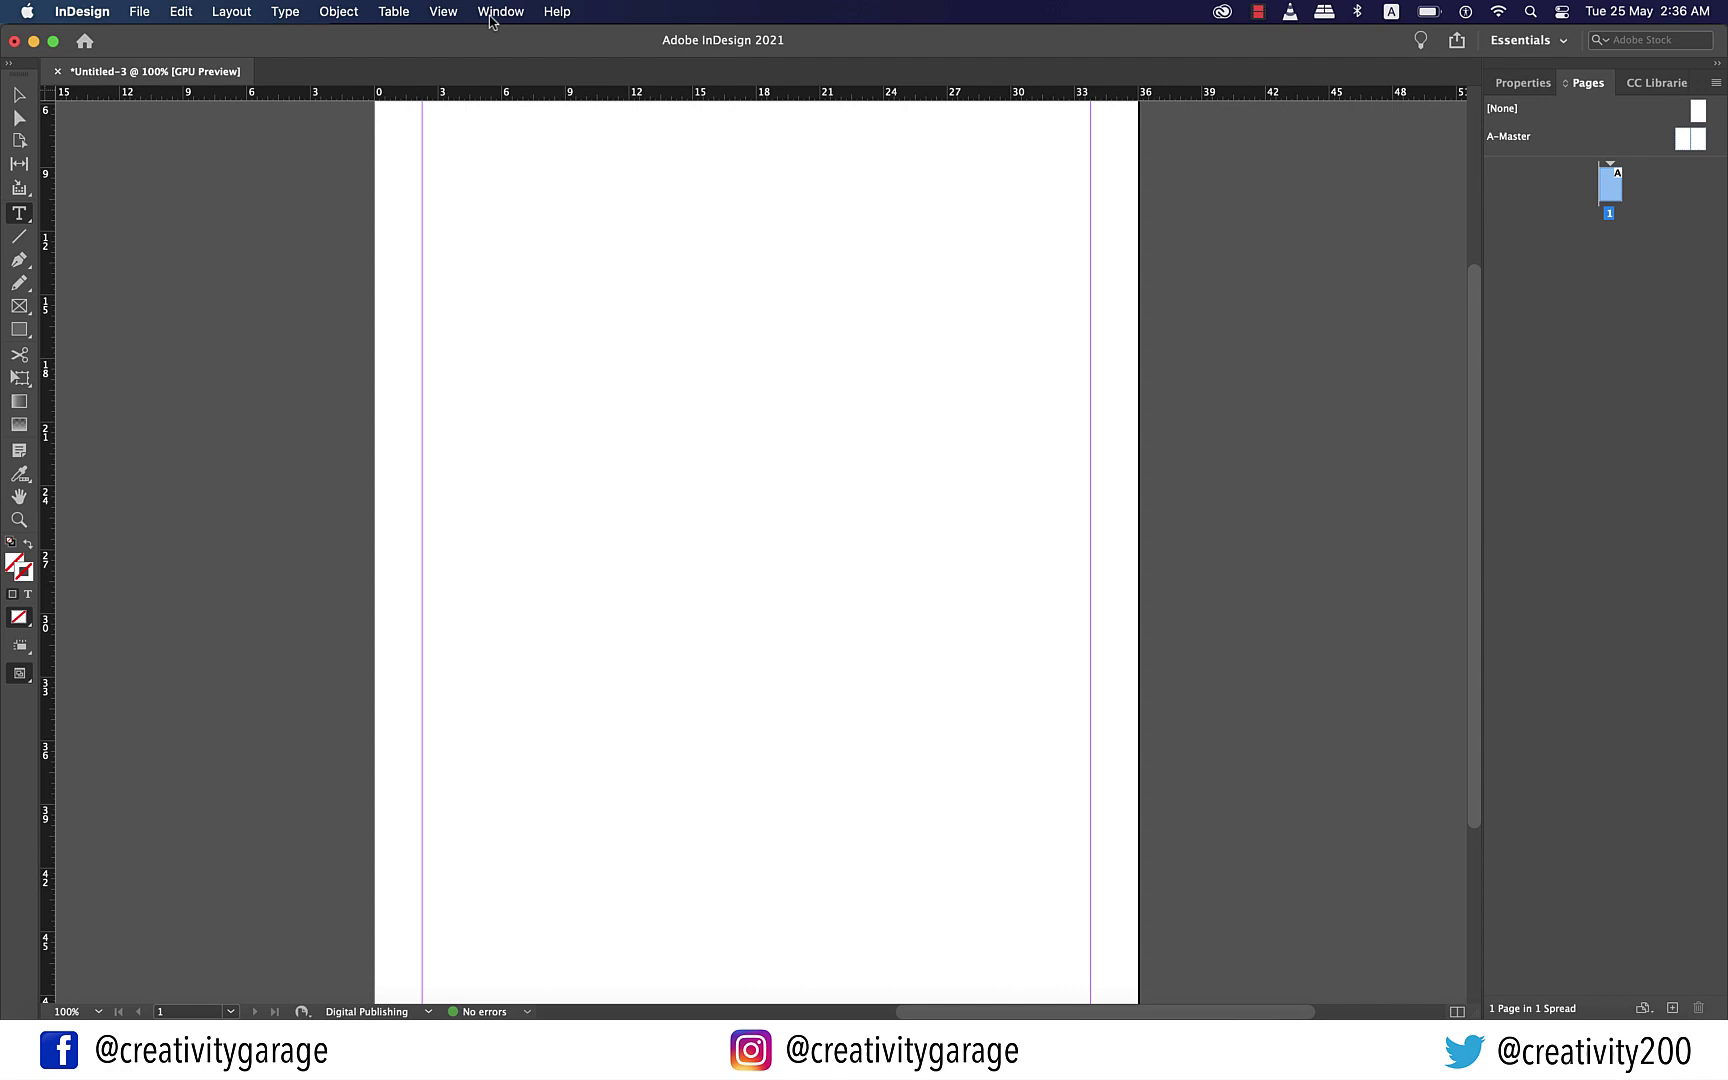
Apply the [Essentials Classic] workspace from Window > Workspace
click(491, 17)
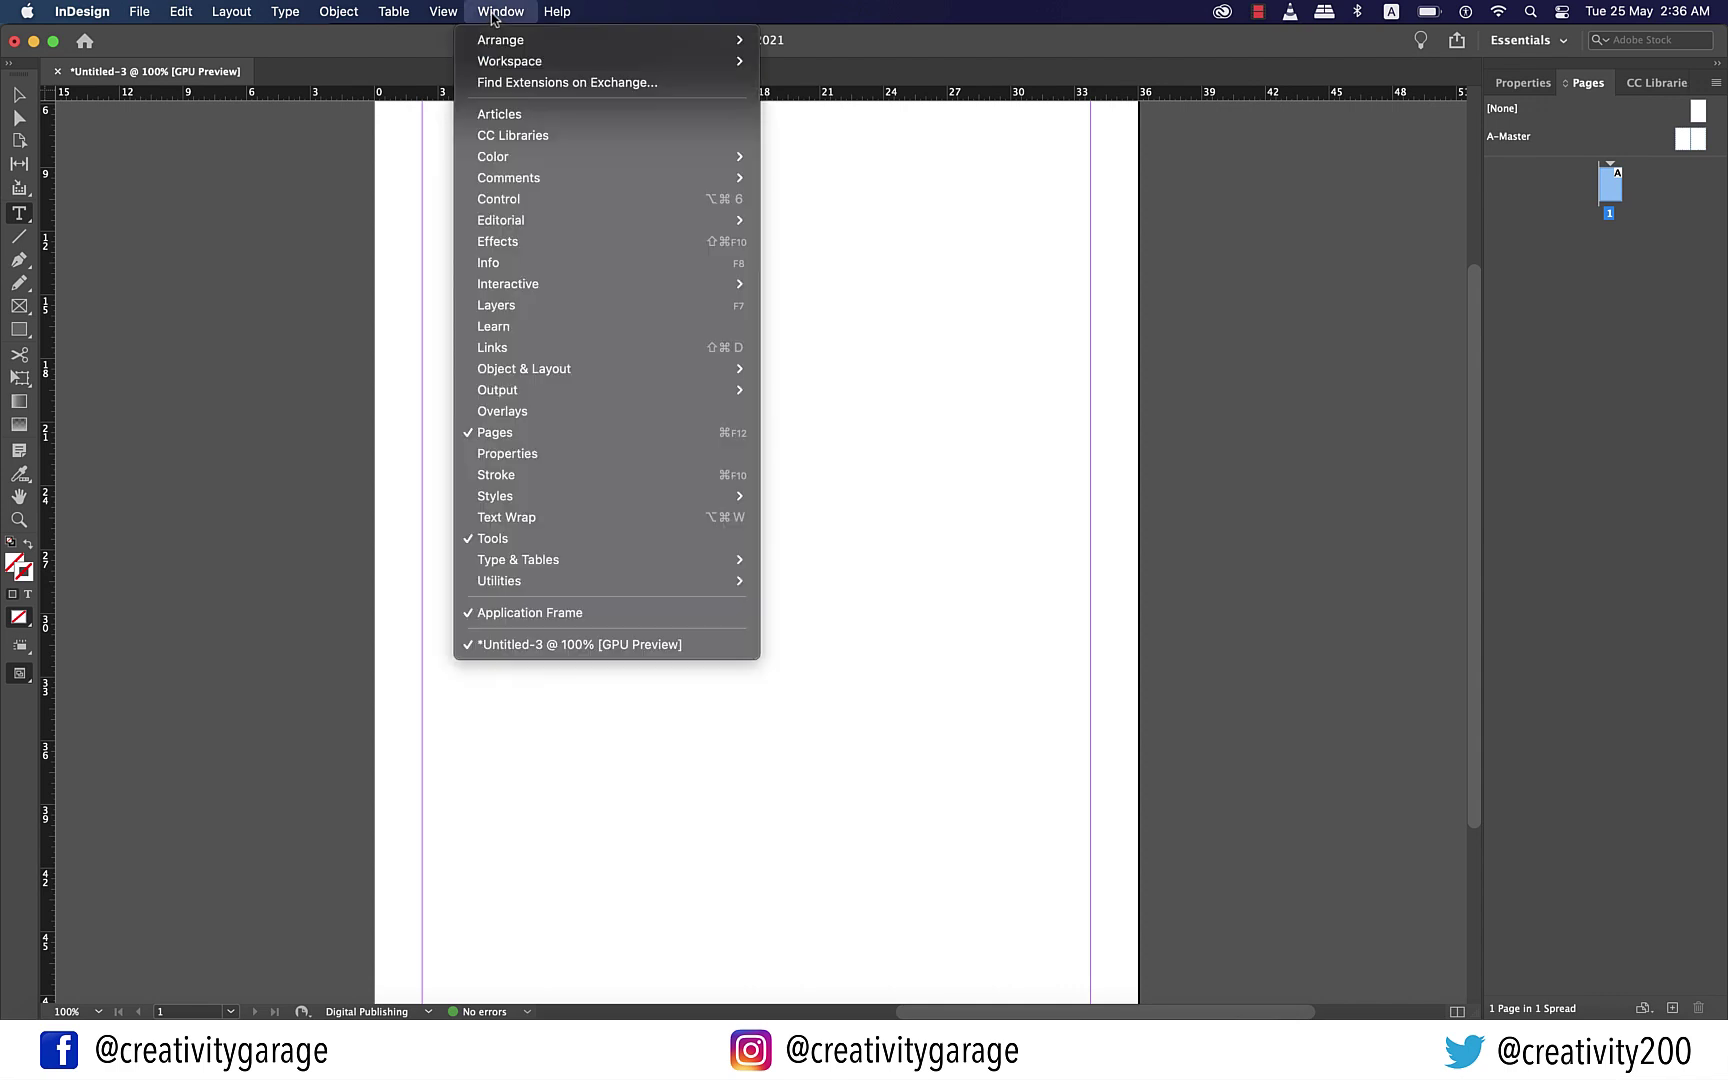
mouse_move(600, 61)
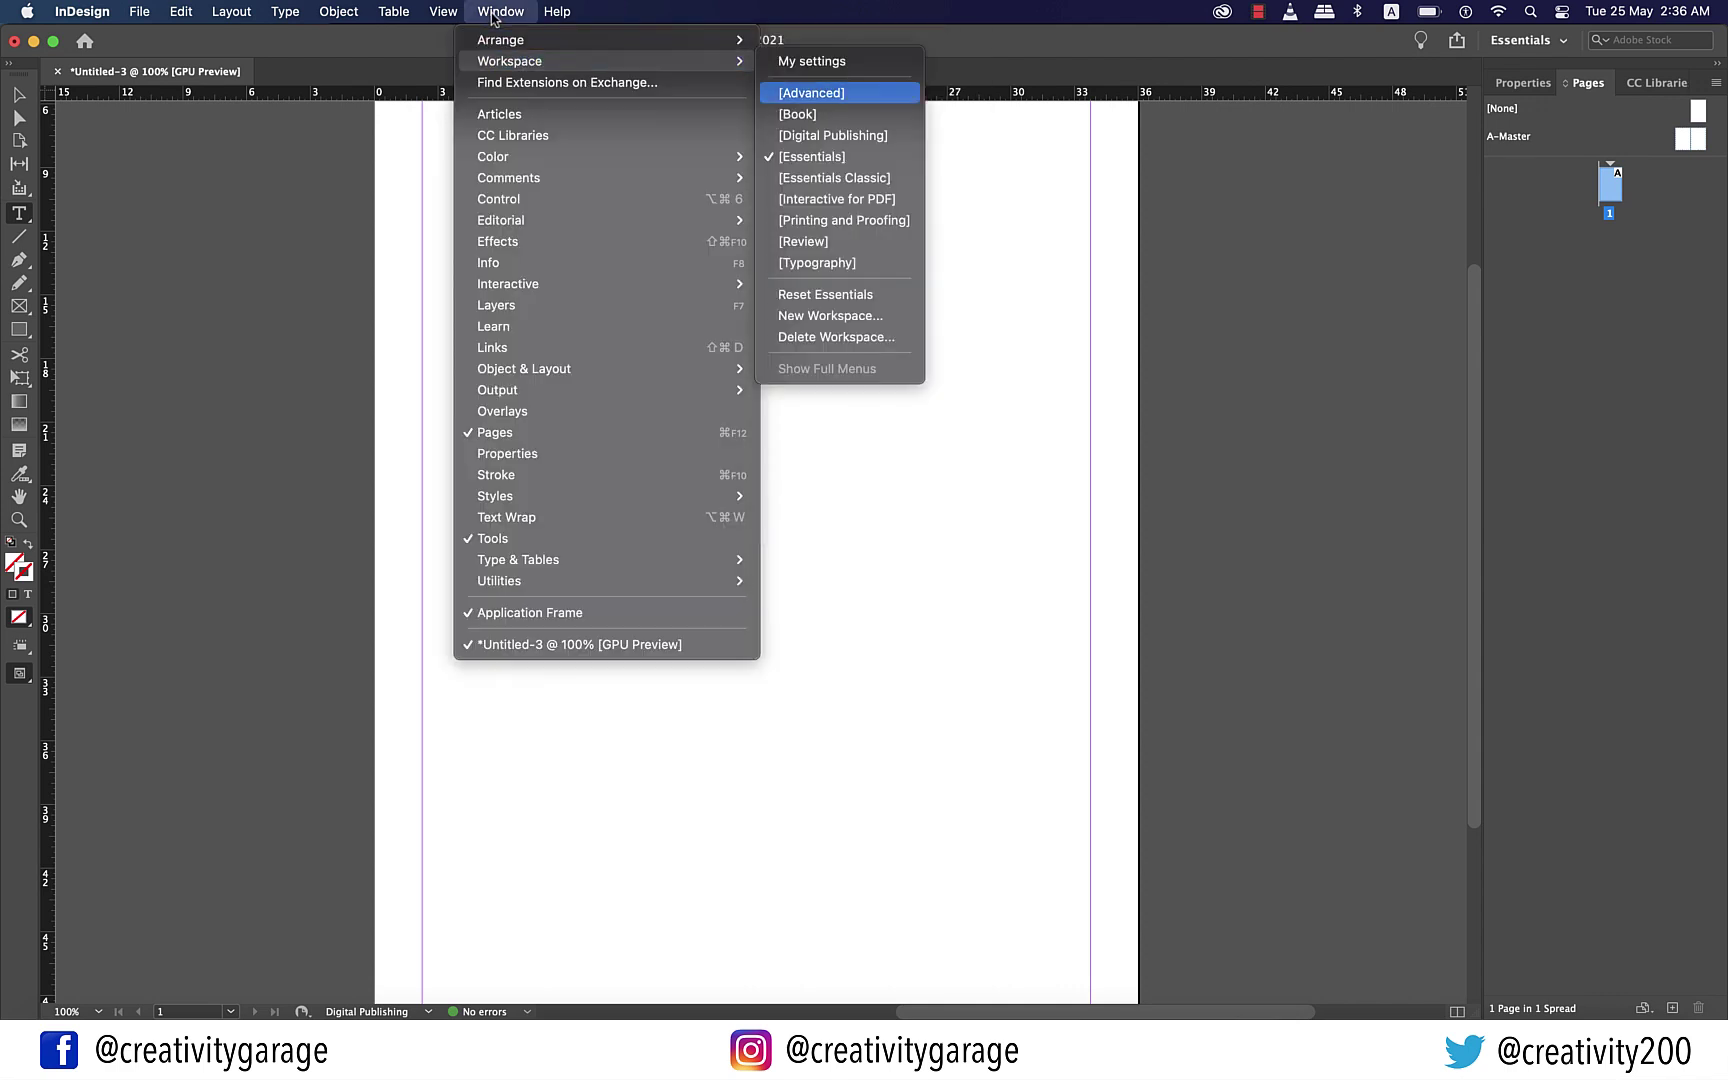
click(862, 180)
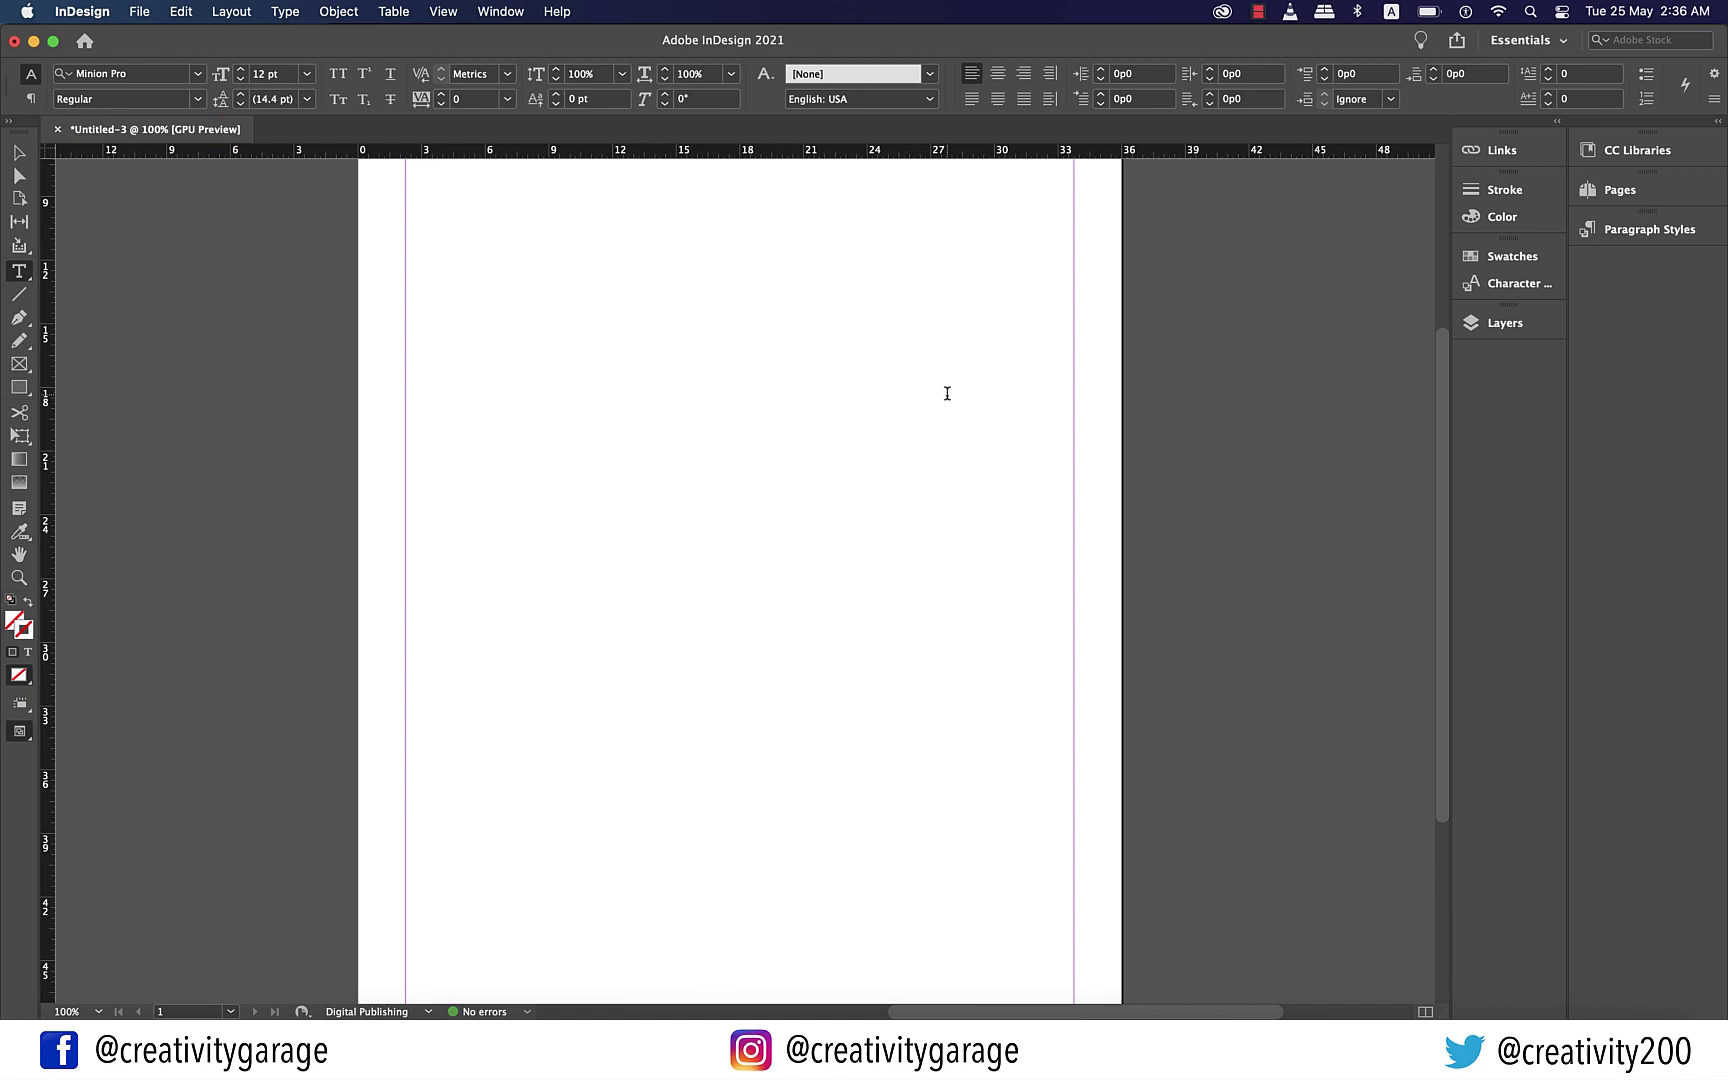
Create a new blank document, Untitled-4, with the default settings
right_click(115, 130)
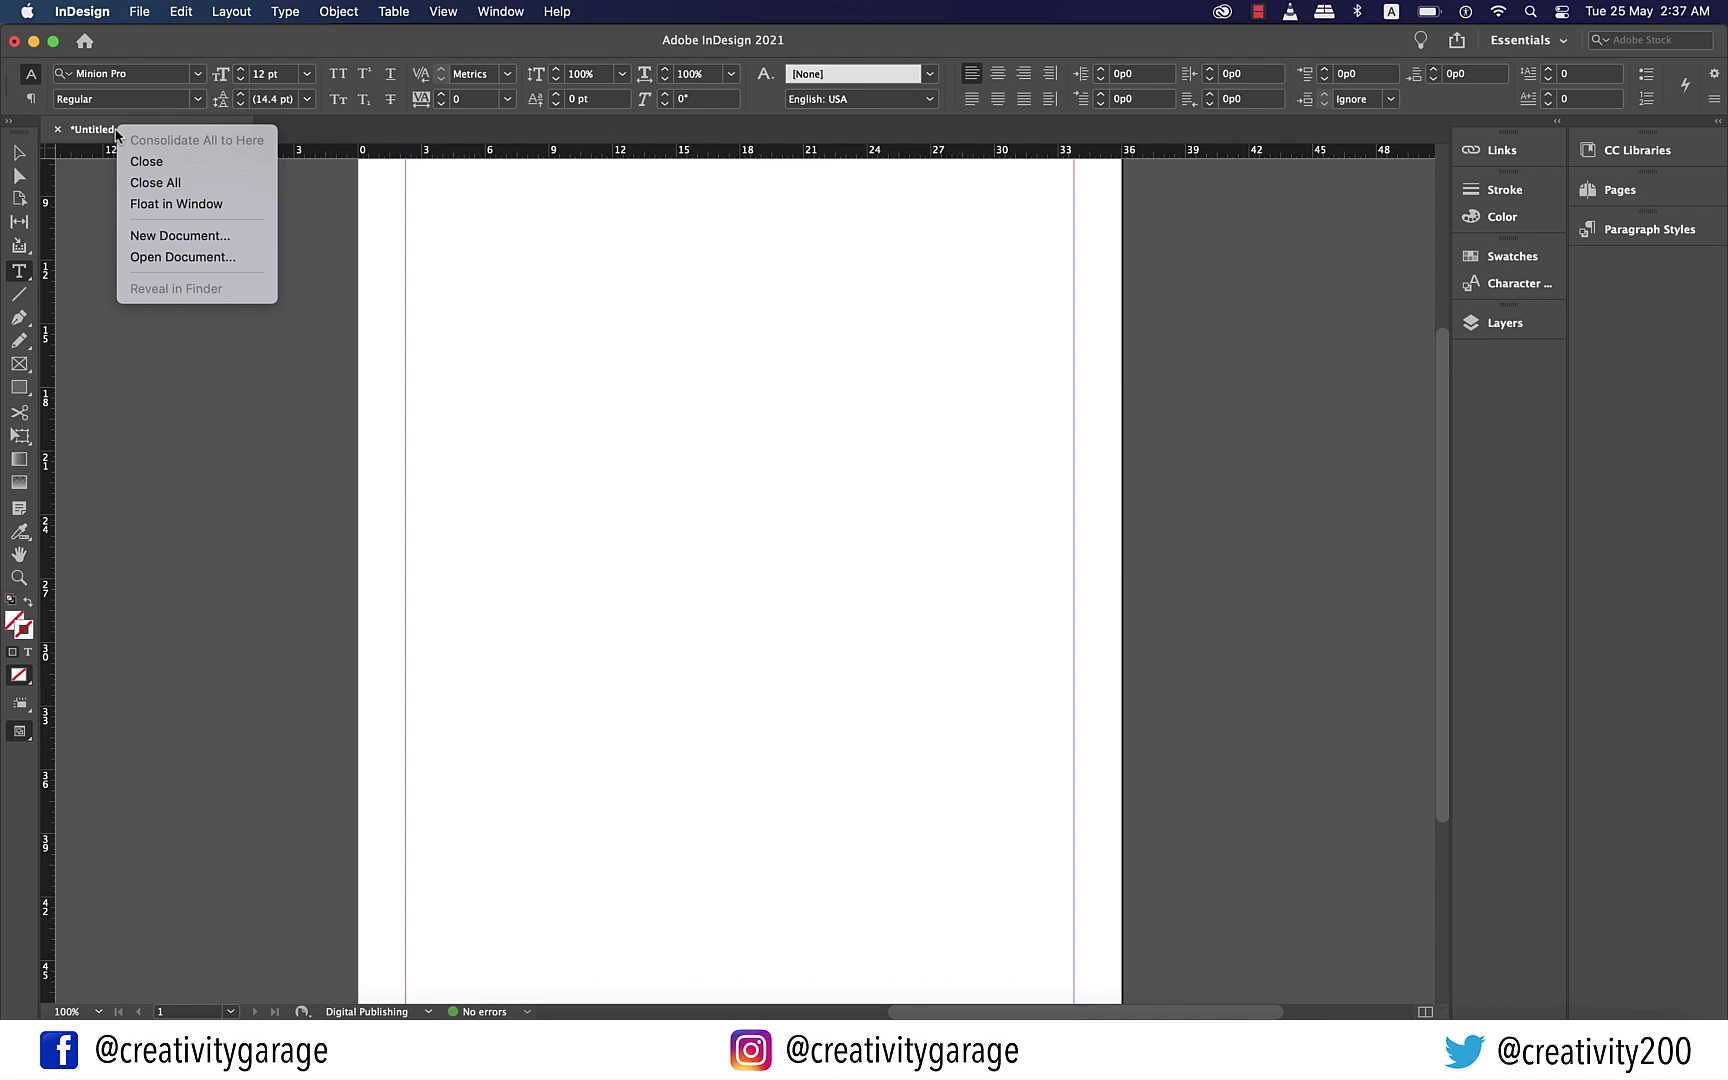
click(160, 235)
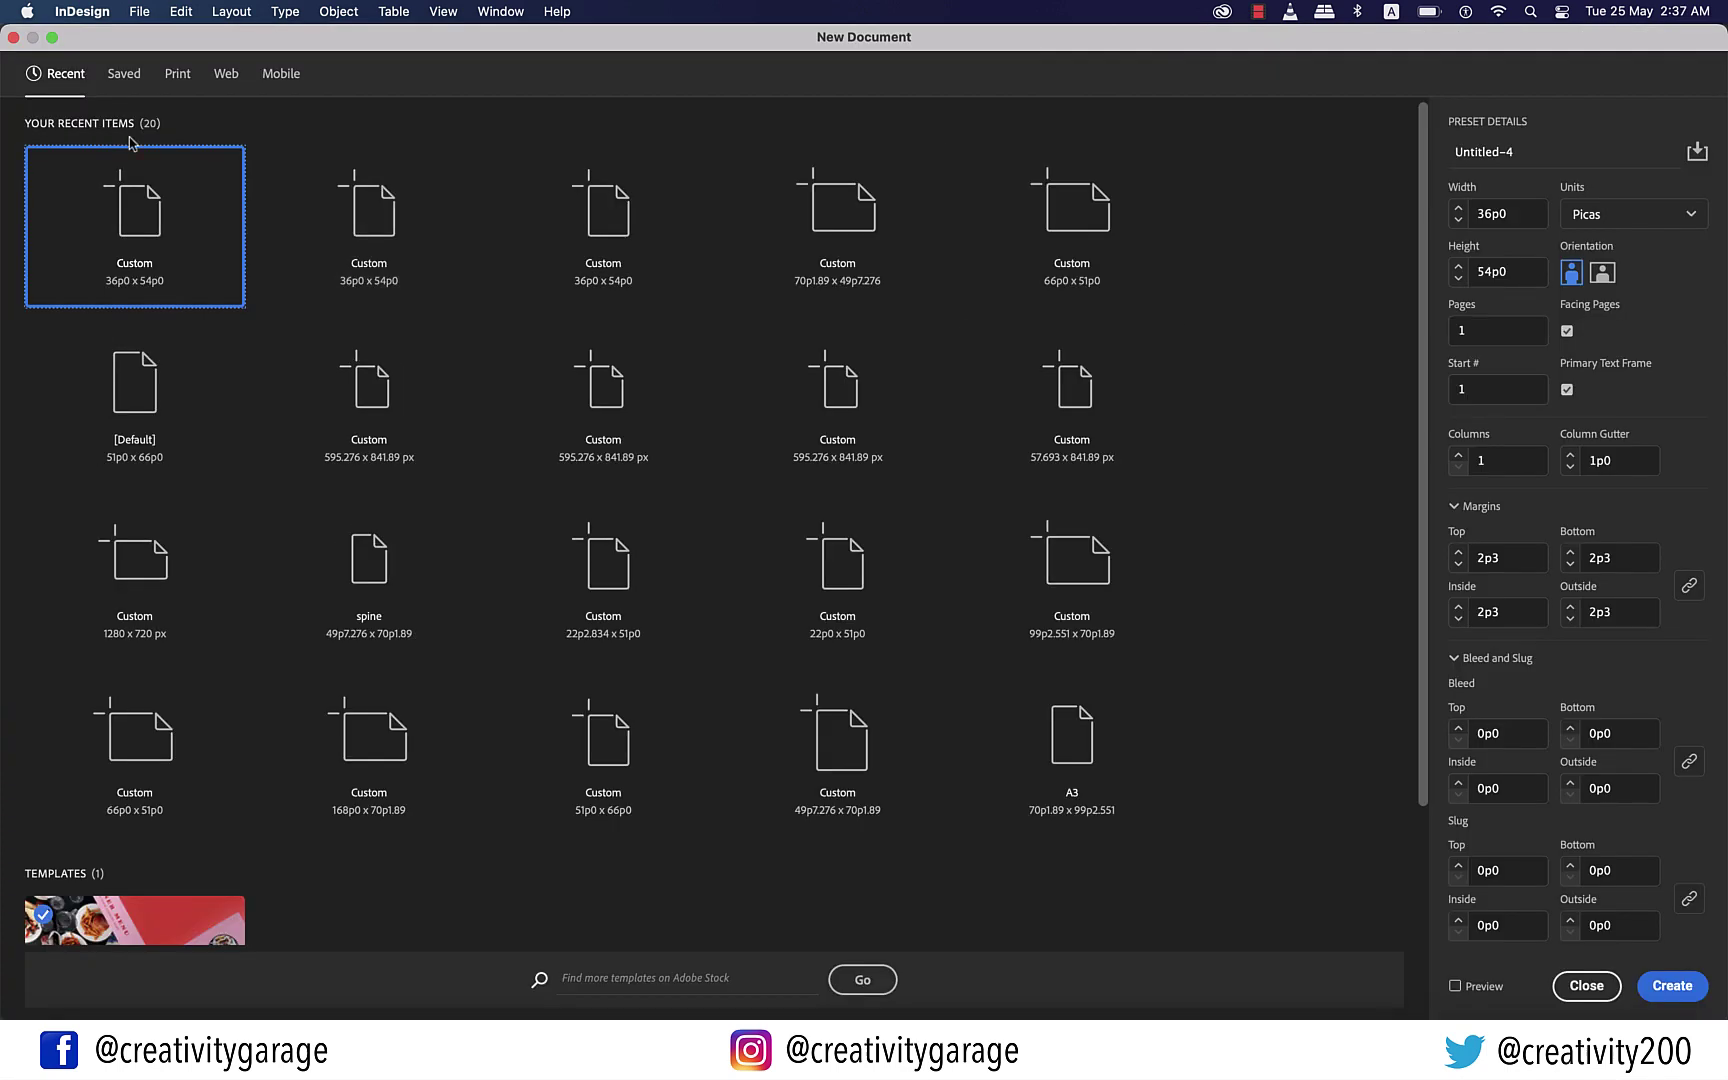
click(1690, 986)
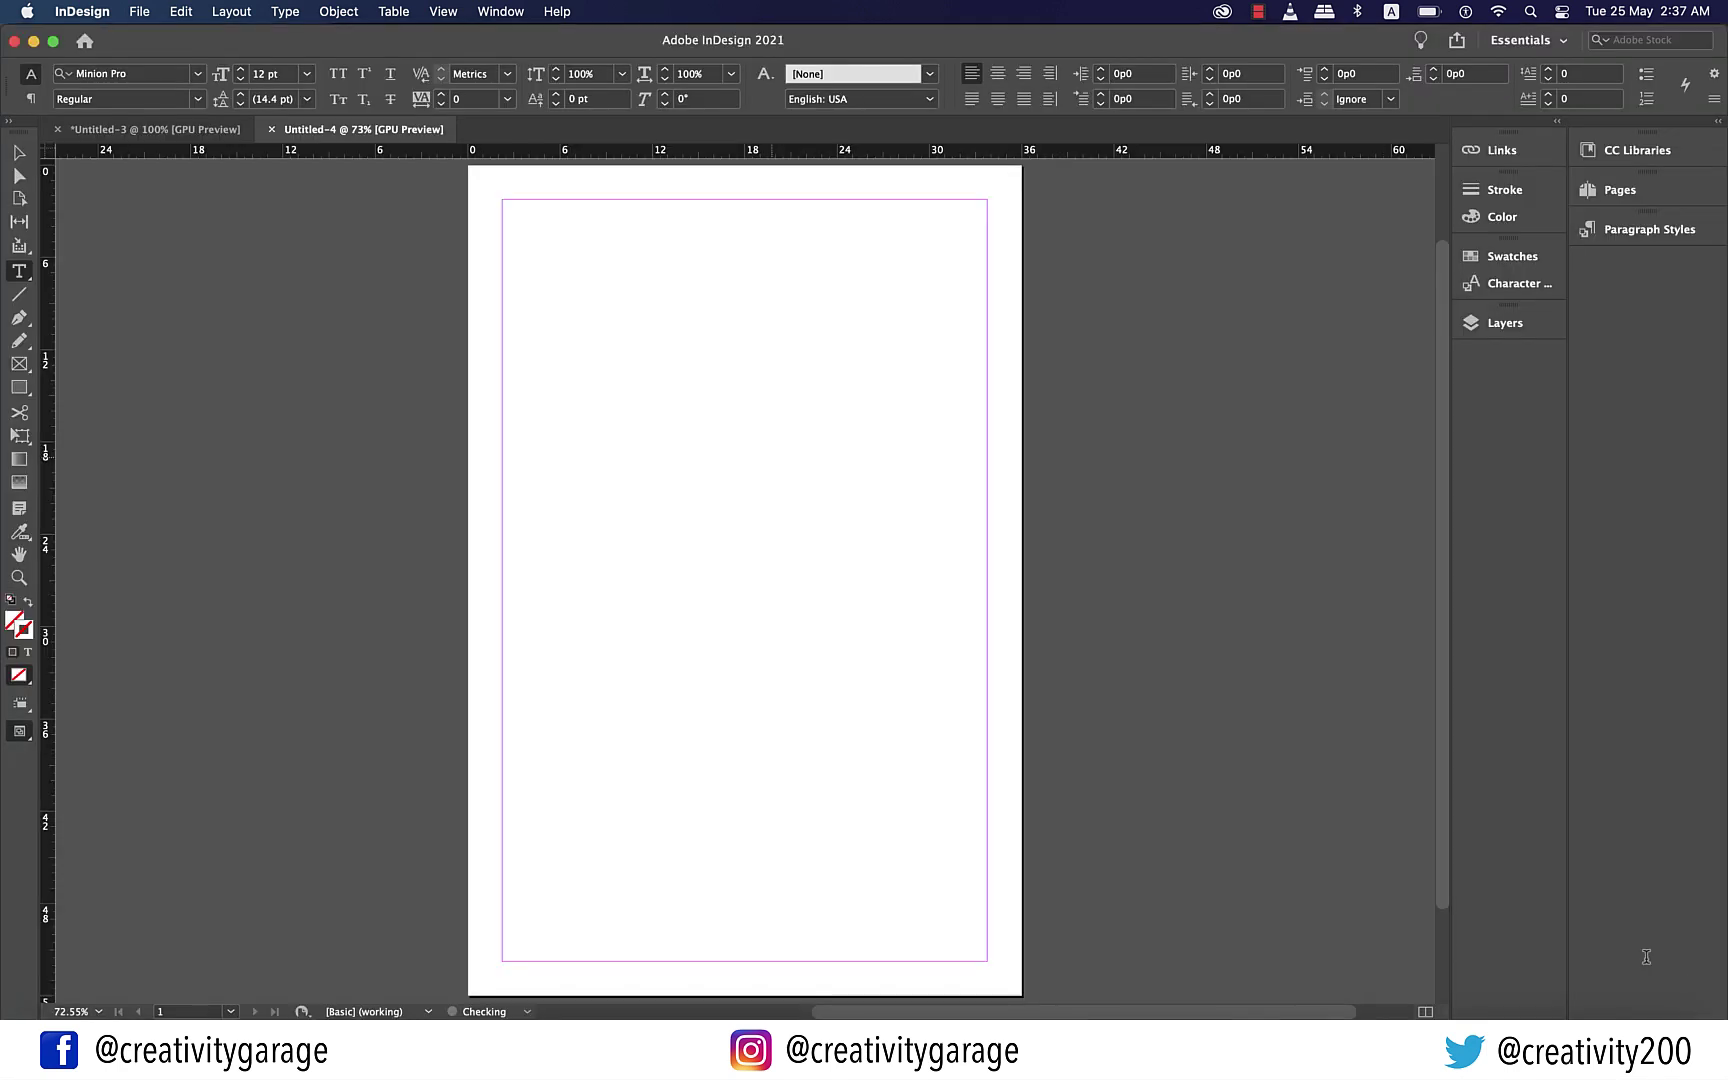
Close Untitled-4 without saving, leaving Untitled-3 open
click(205, 135)
click(310, 133)
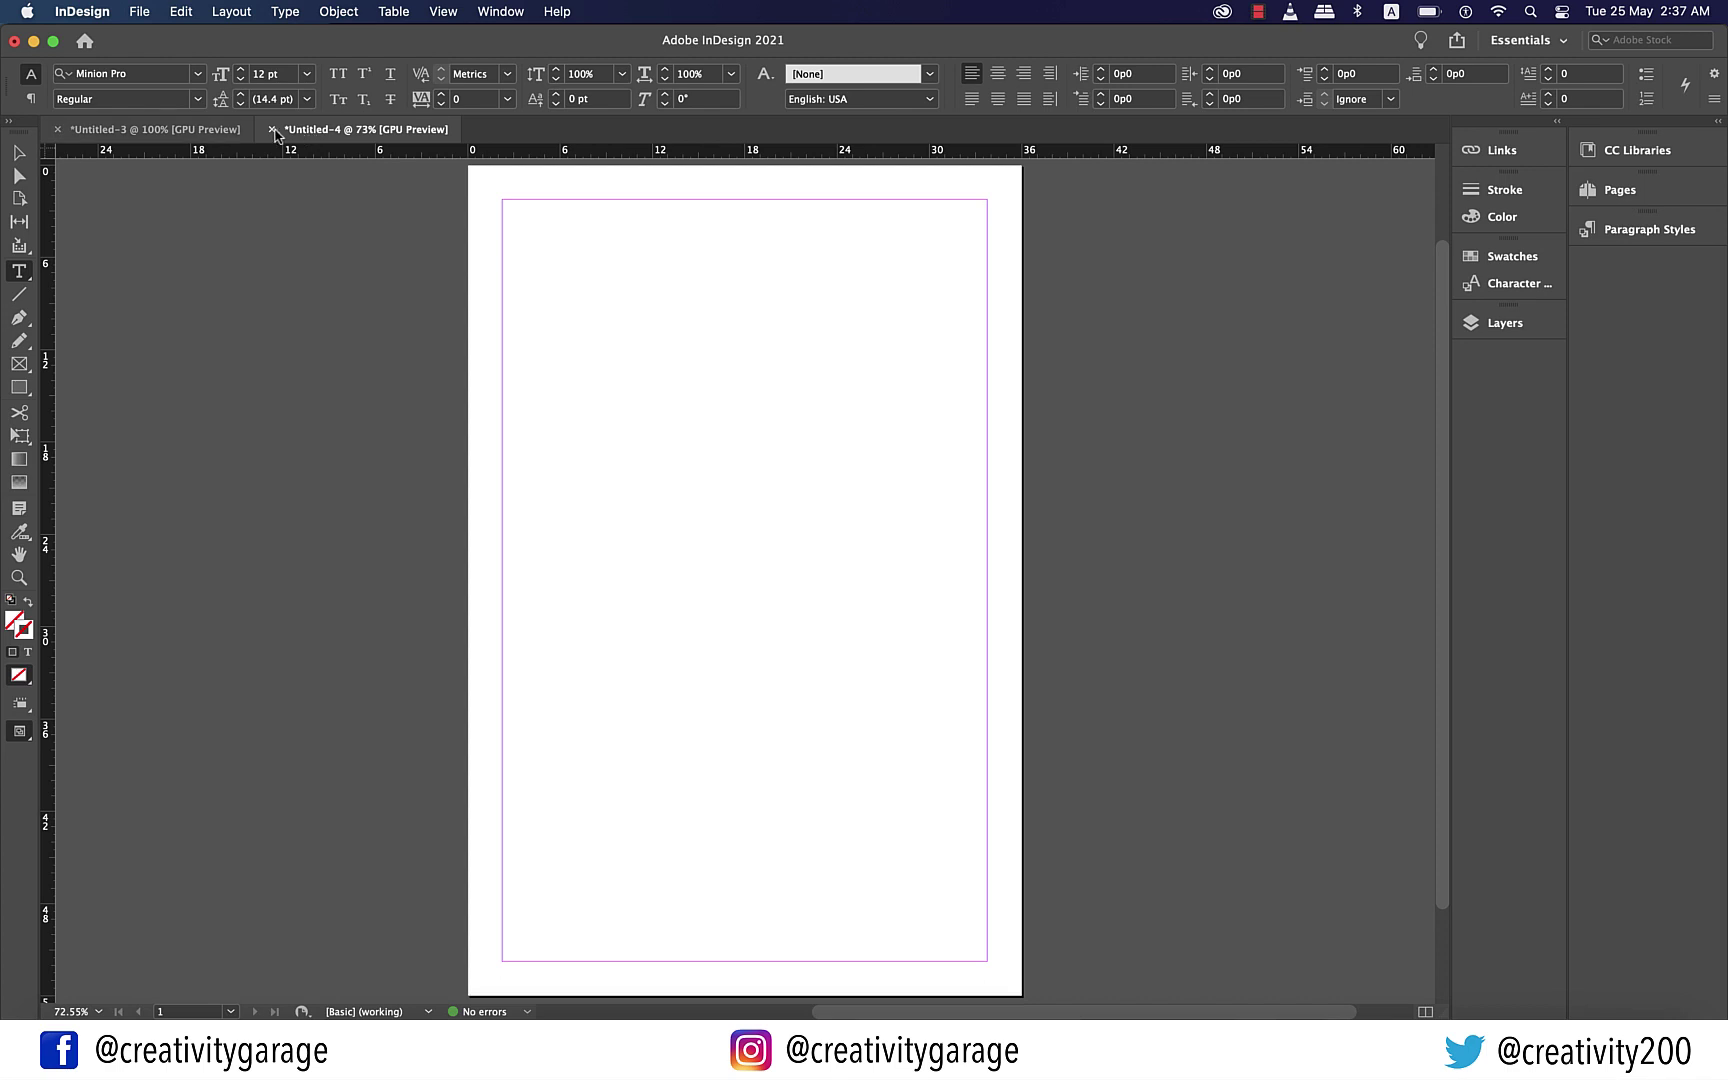
click(184, 135)
click(303, 133)
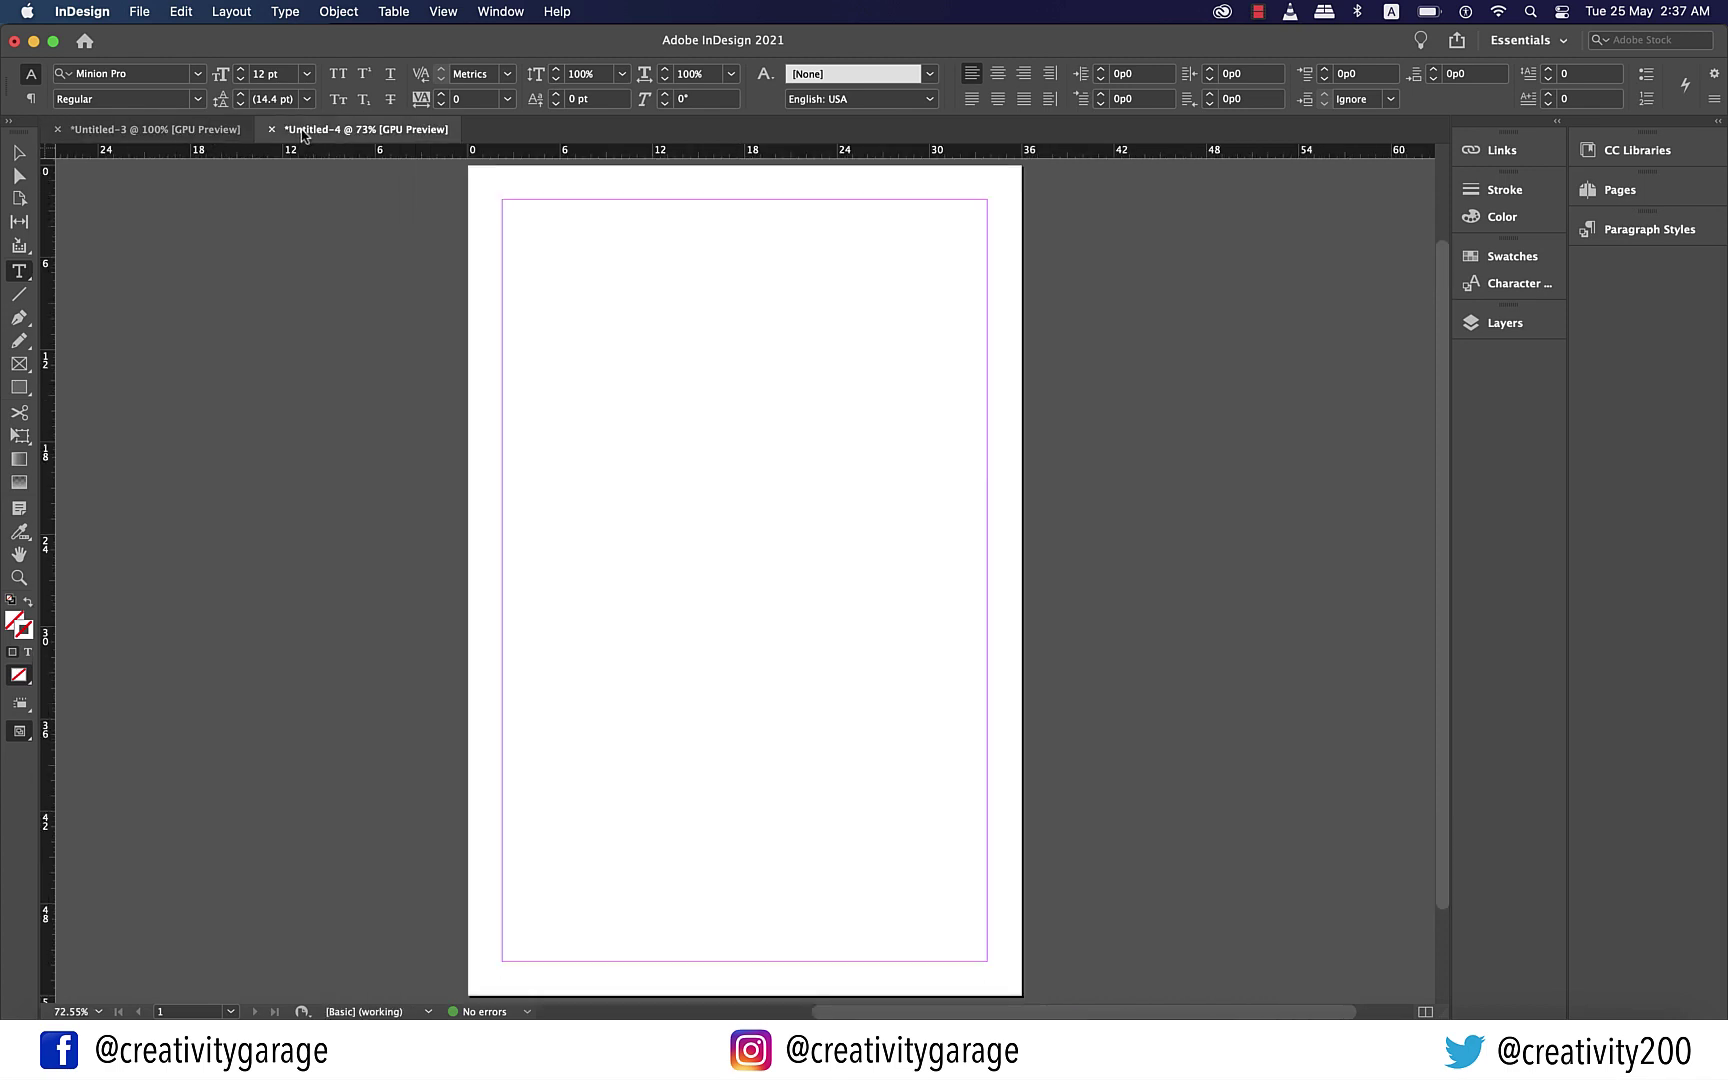
right_click(350, 140)
click(392, 160)
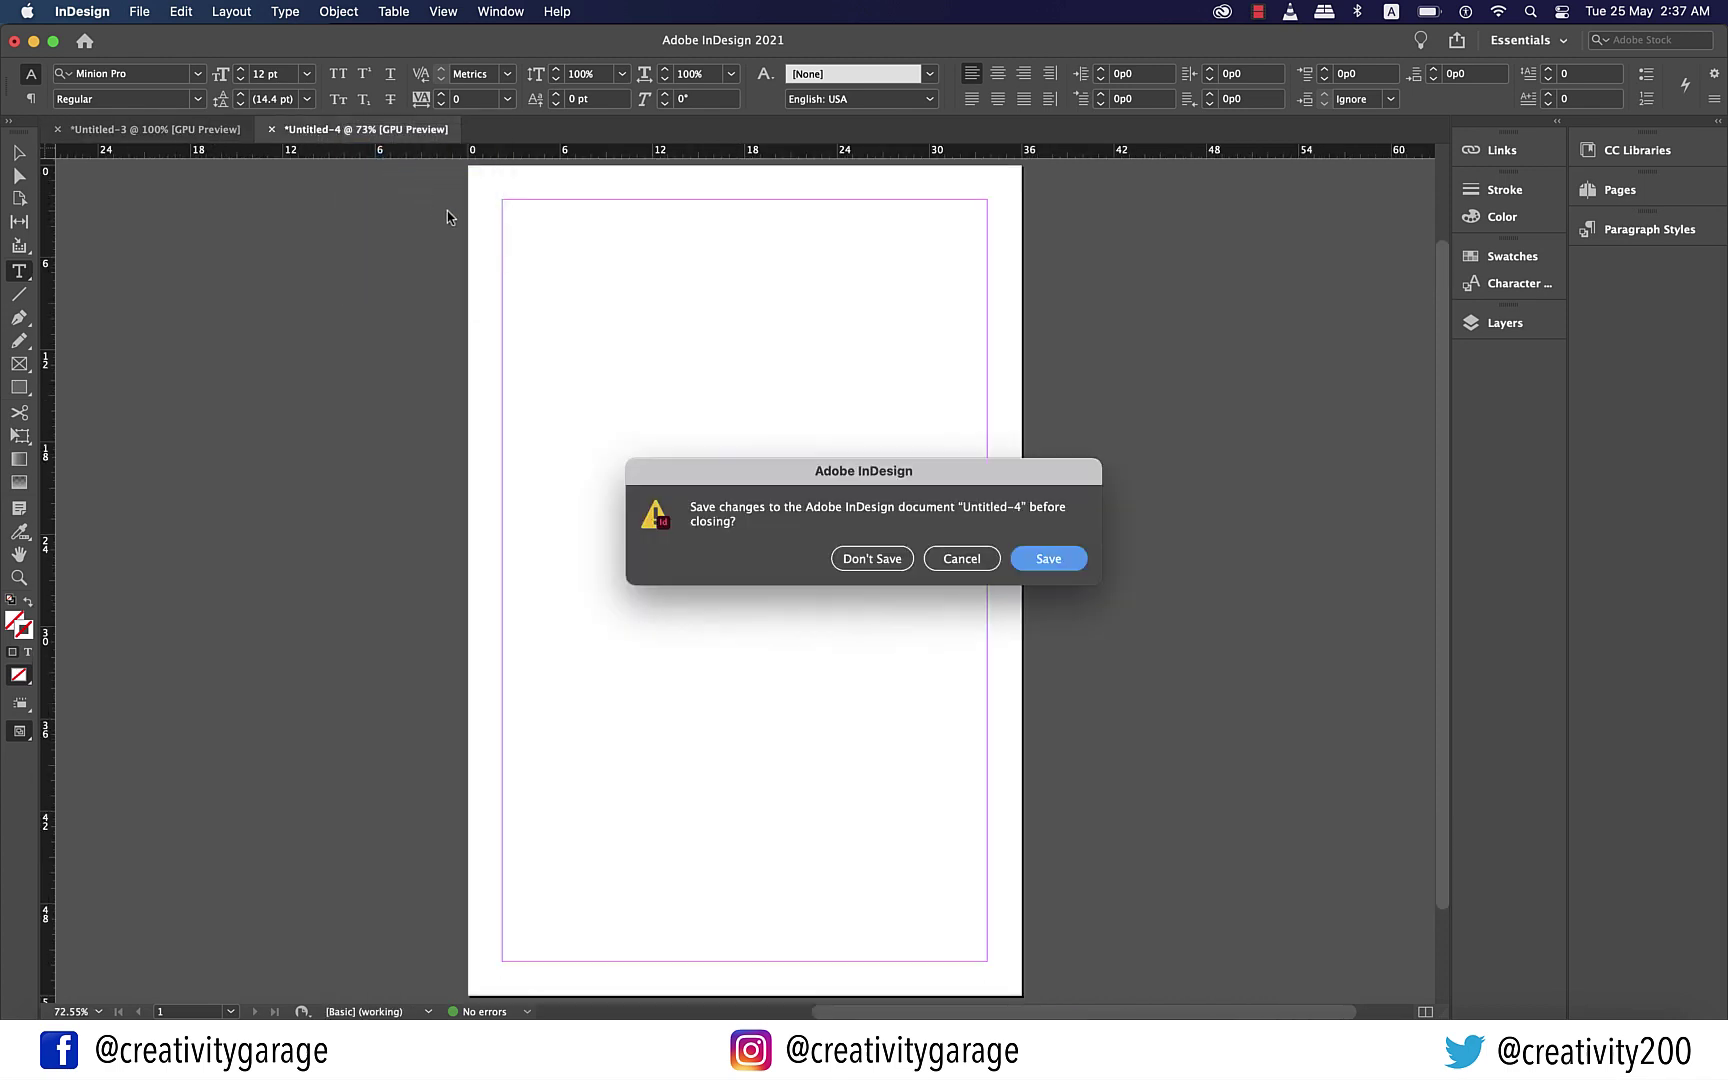
click(868, 563)
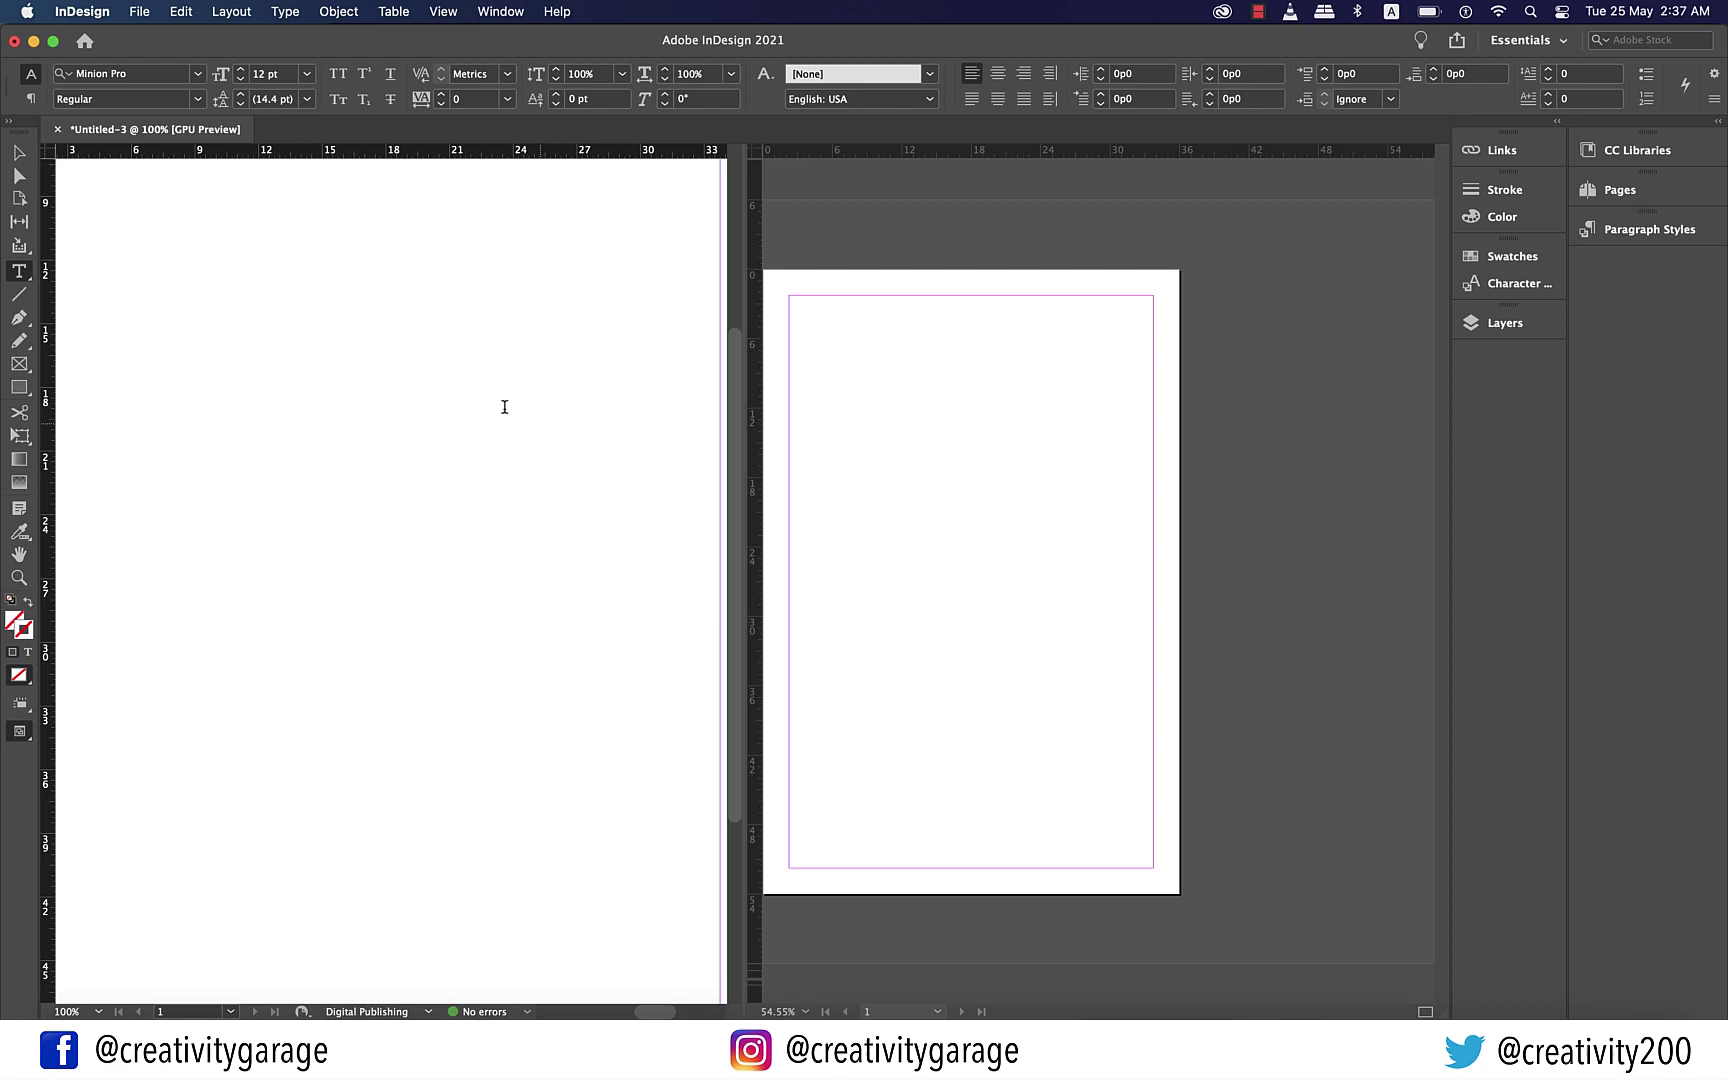
Type a line of 'ZXC' placeholder letter groups at the top of the text frame
scroll(504, 407, up, 5)
scroll(520, 415, left, 2)
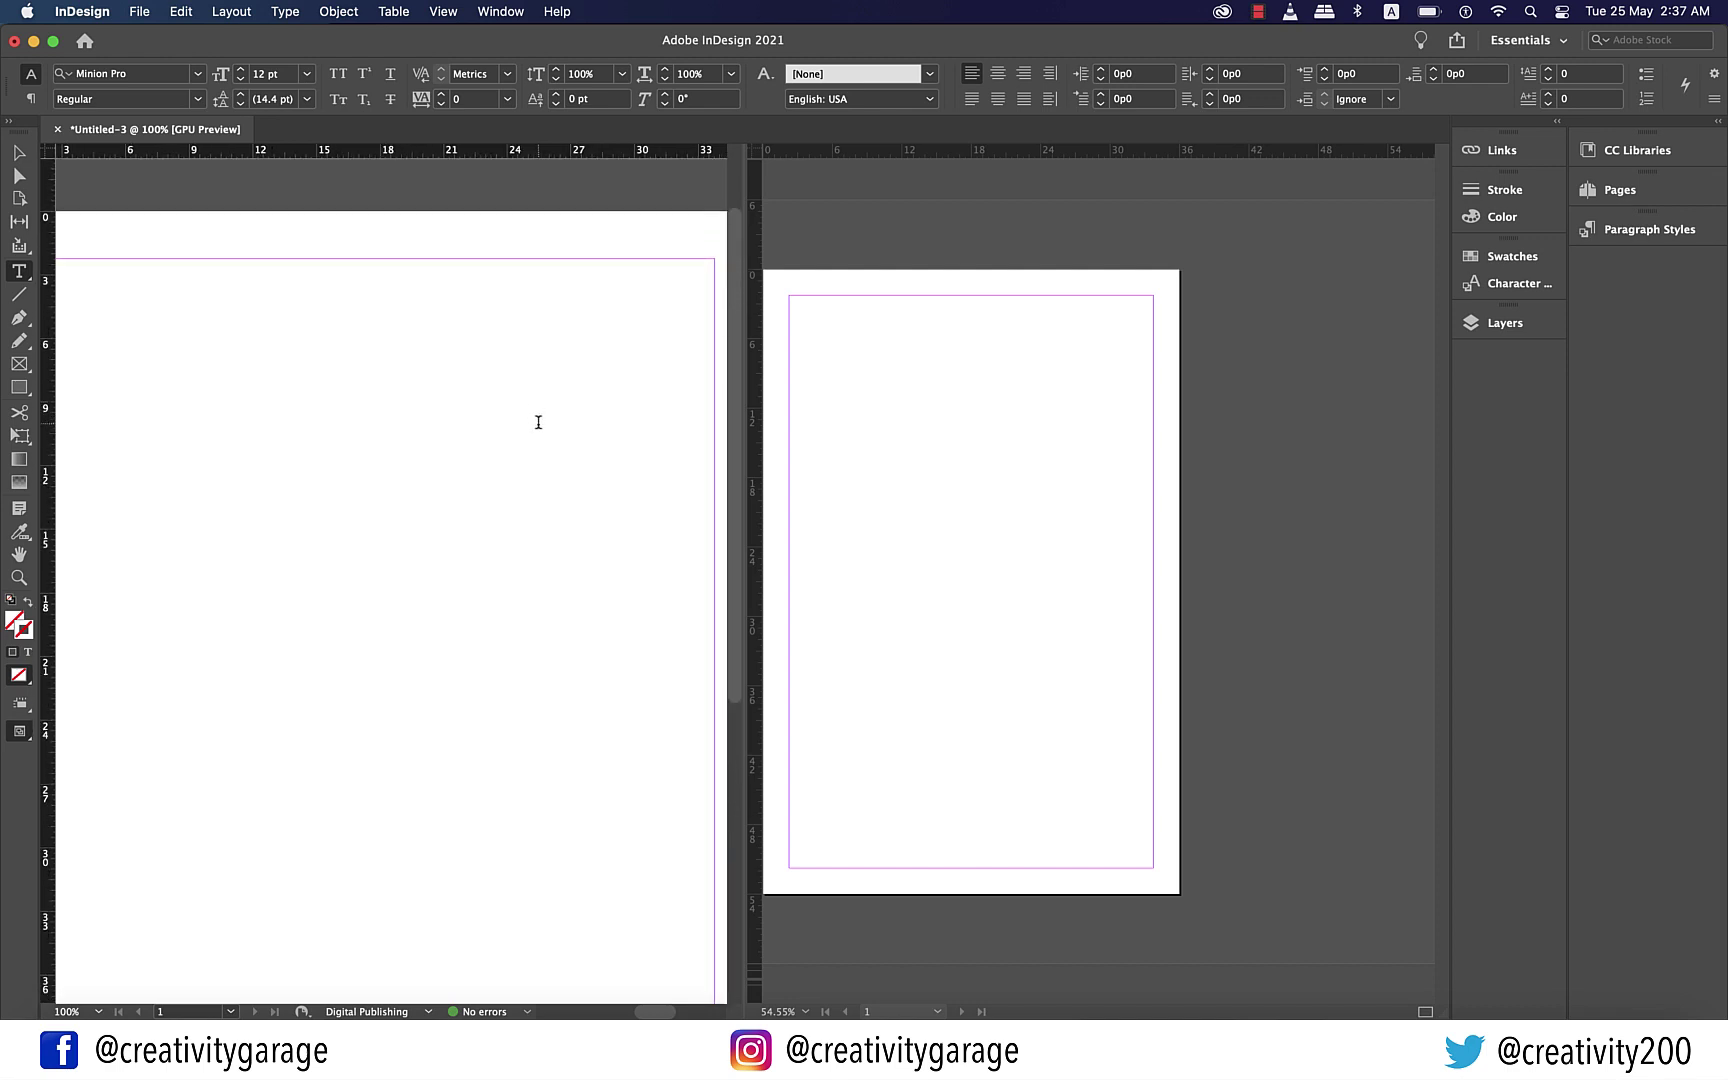
scroll(538, 422, left, 1)
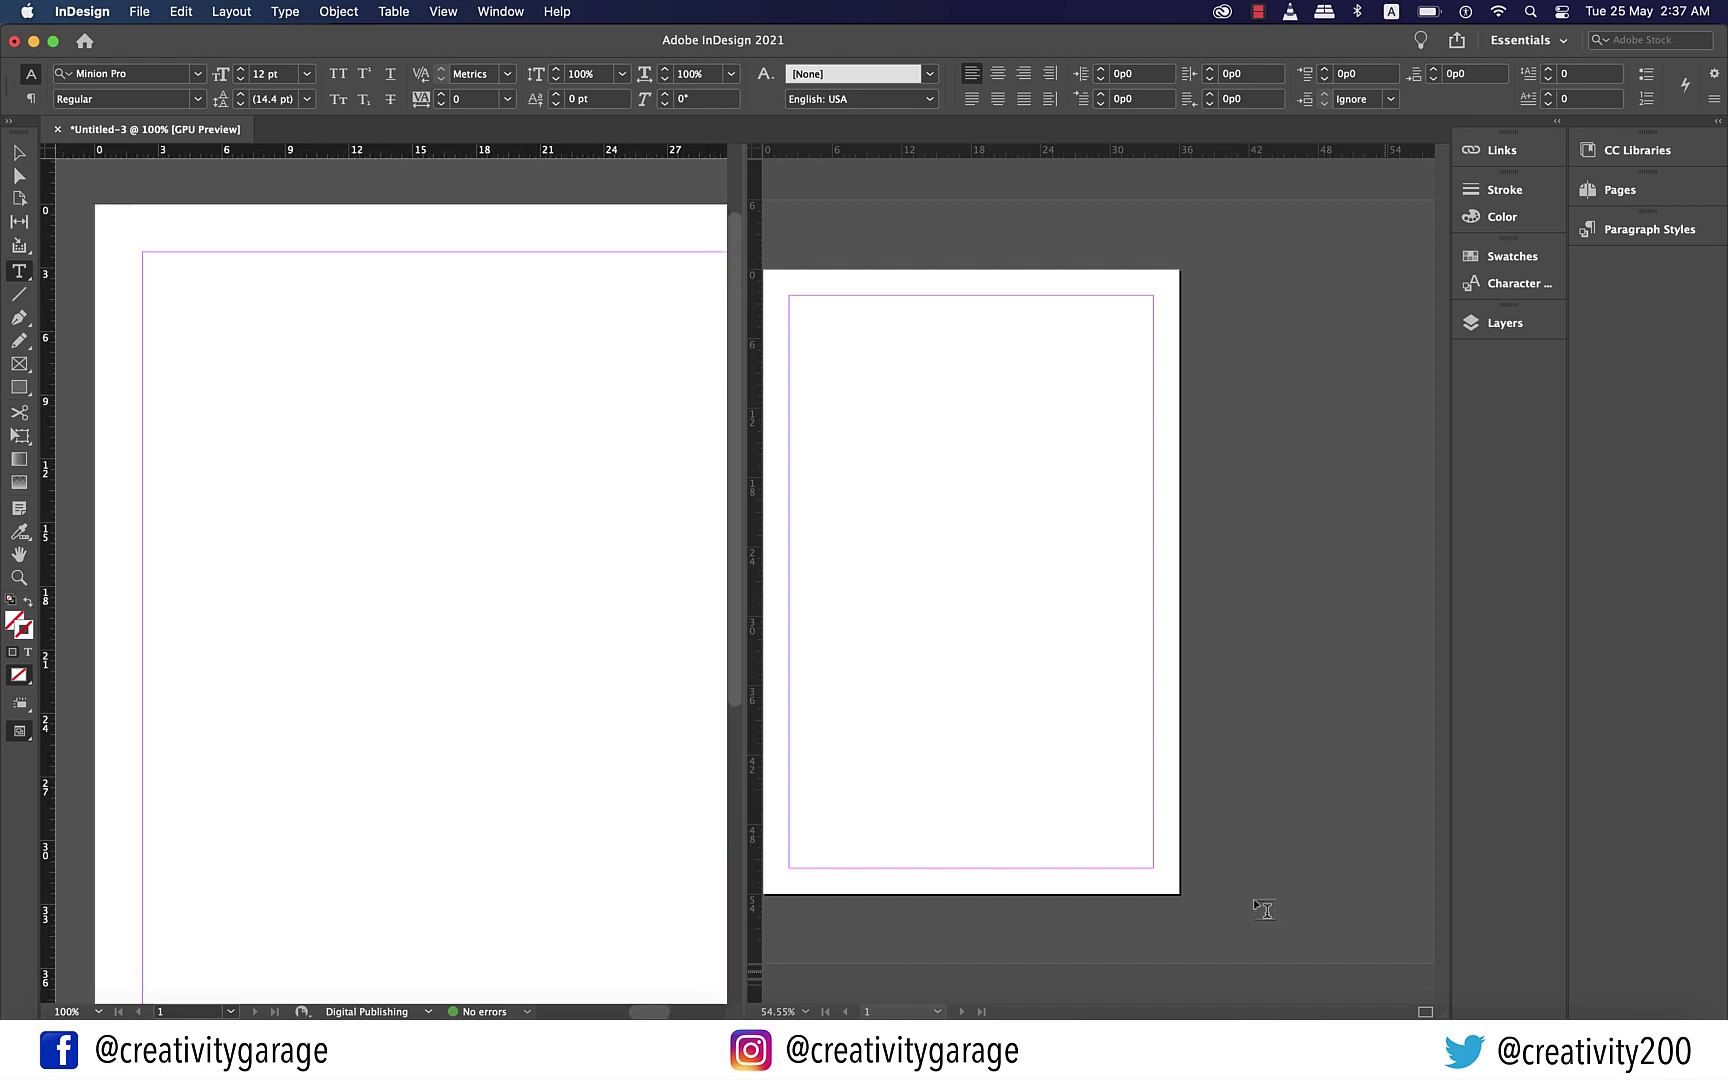
click(553, 426)
text(ZXC)
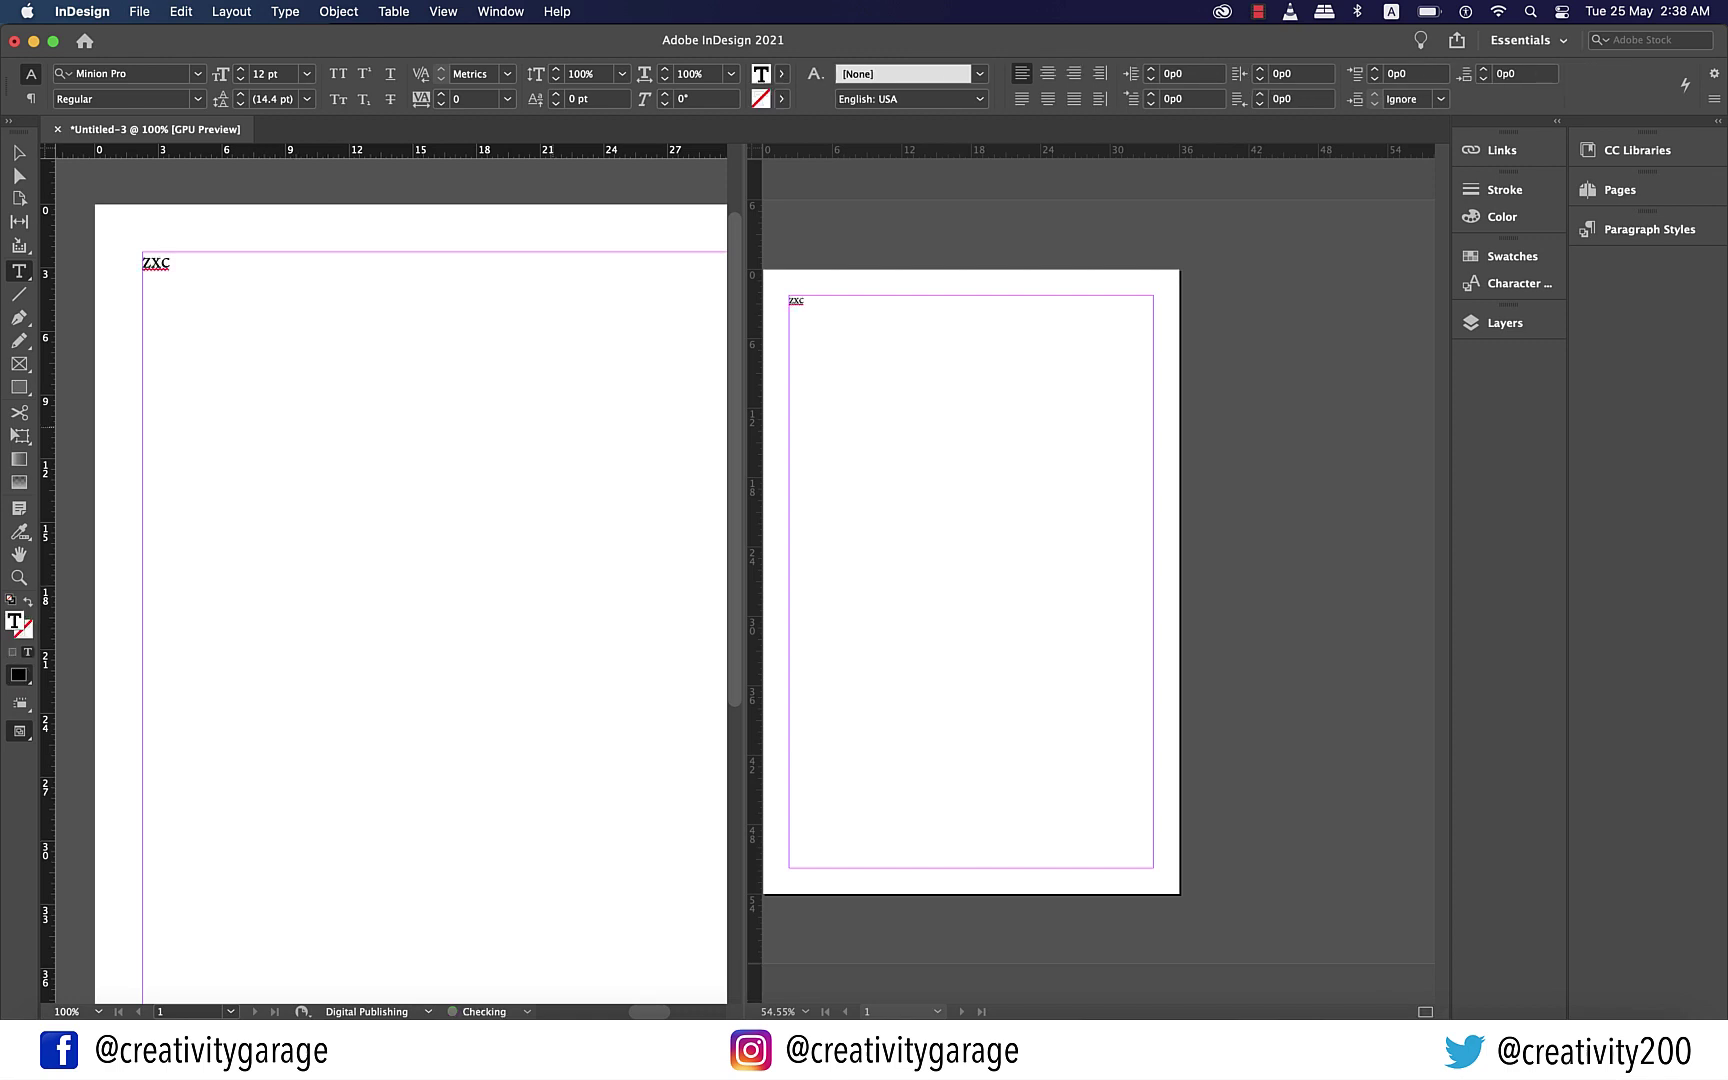
text(ZXCZXCZXCZCXCZXC)
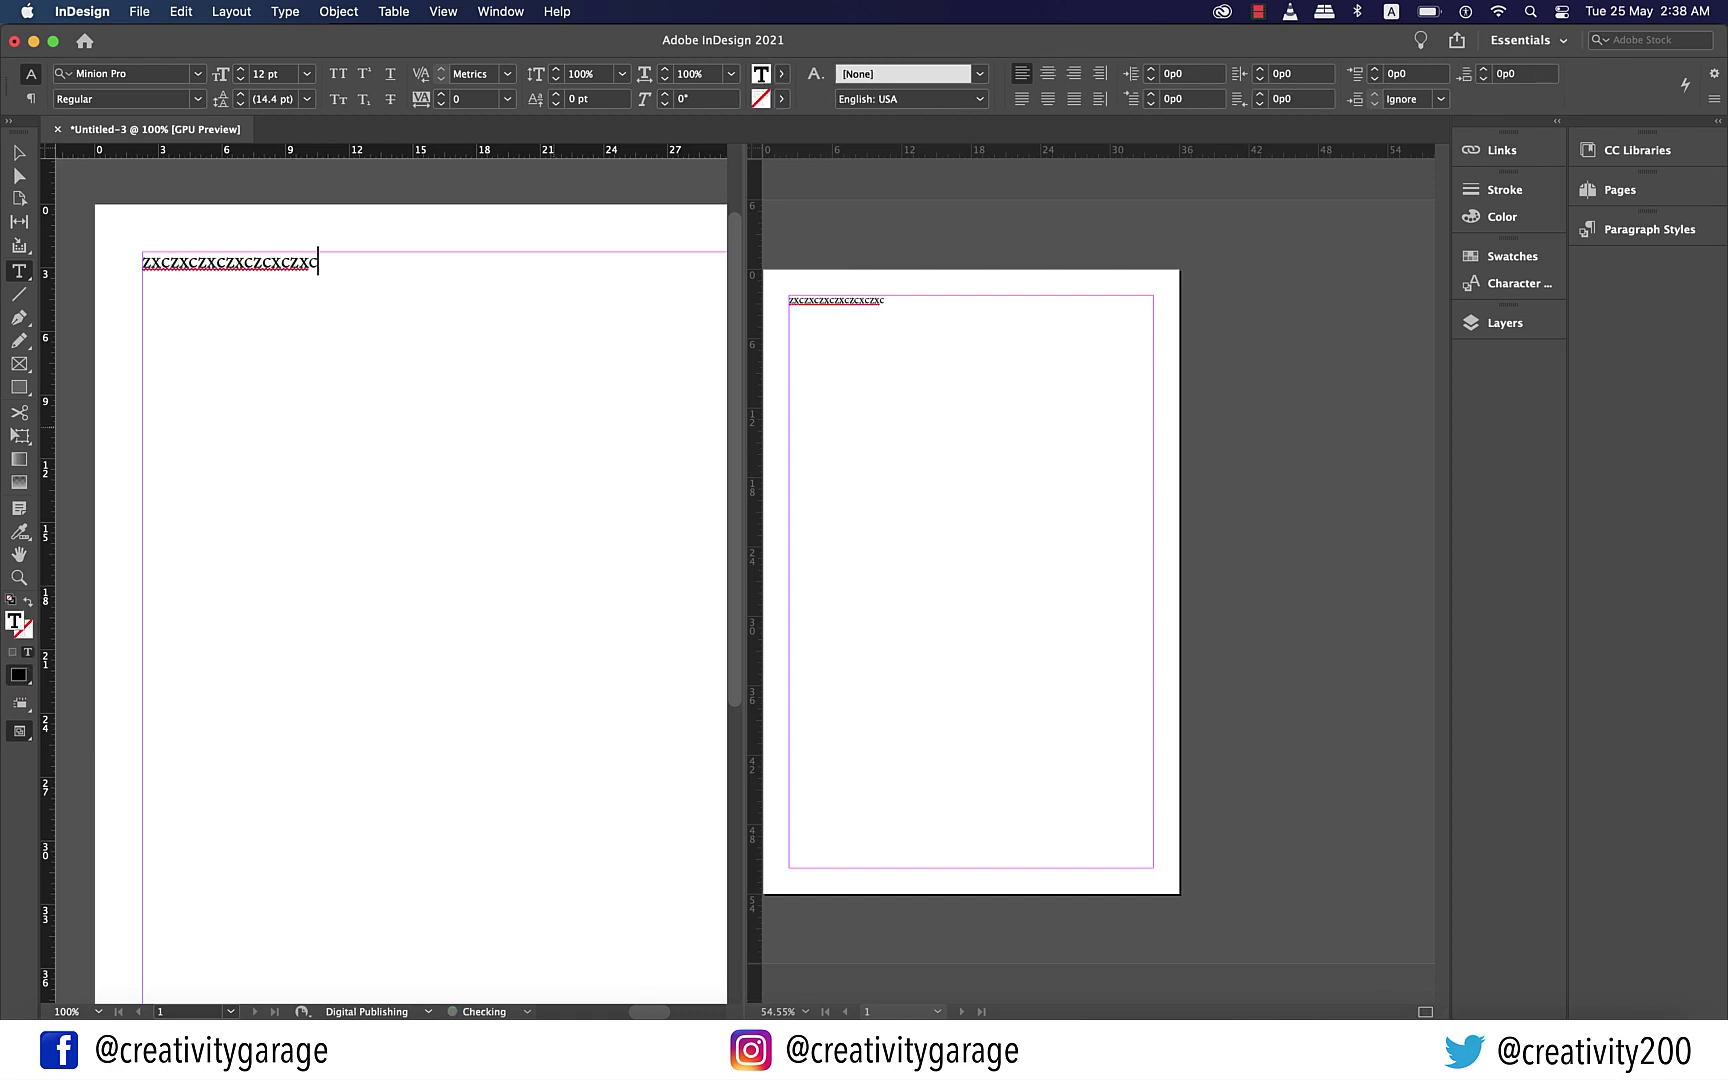
text( XCZXZ ZXC)
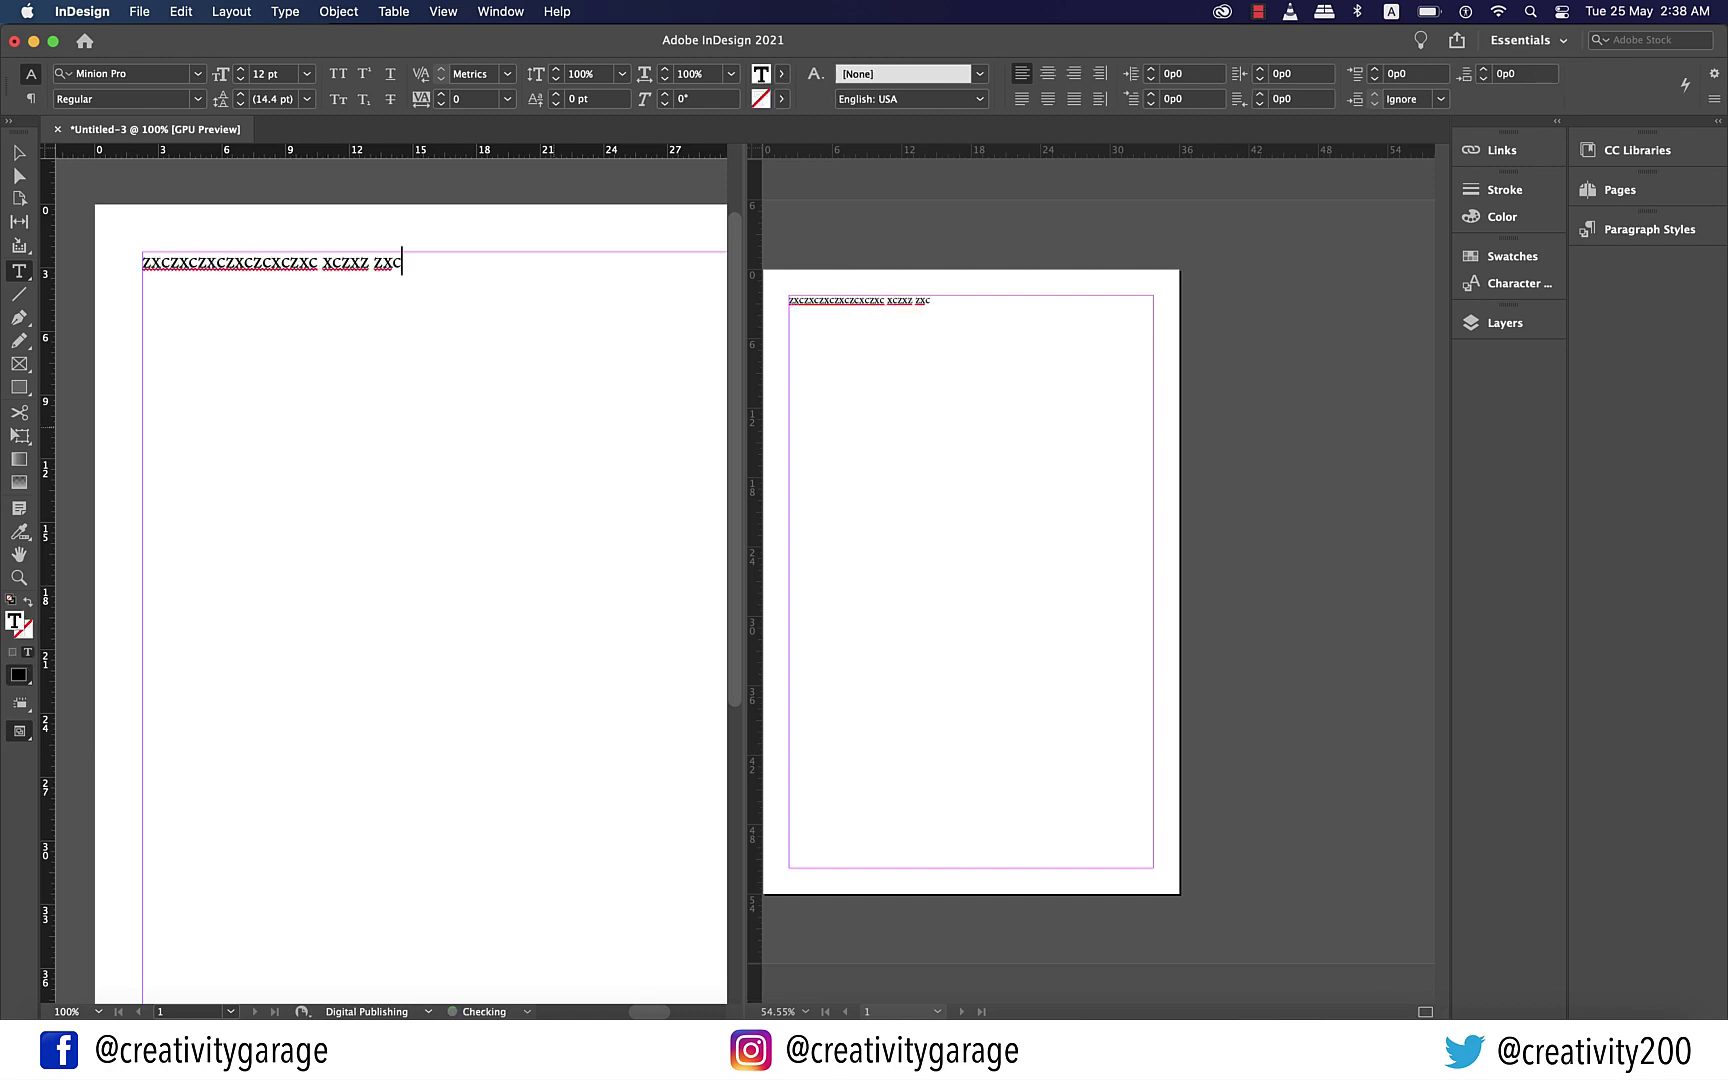
text(ZXCZ XCX ZZXCZCZ Z)
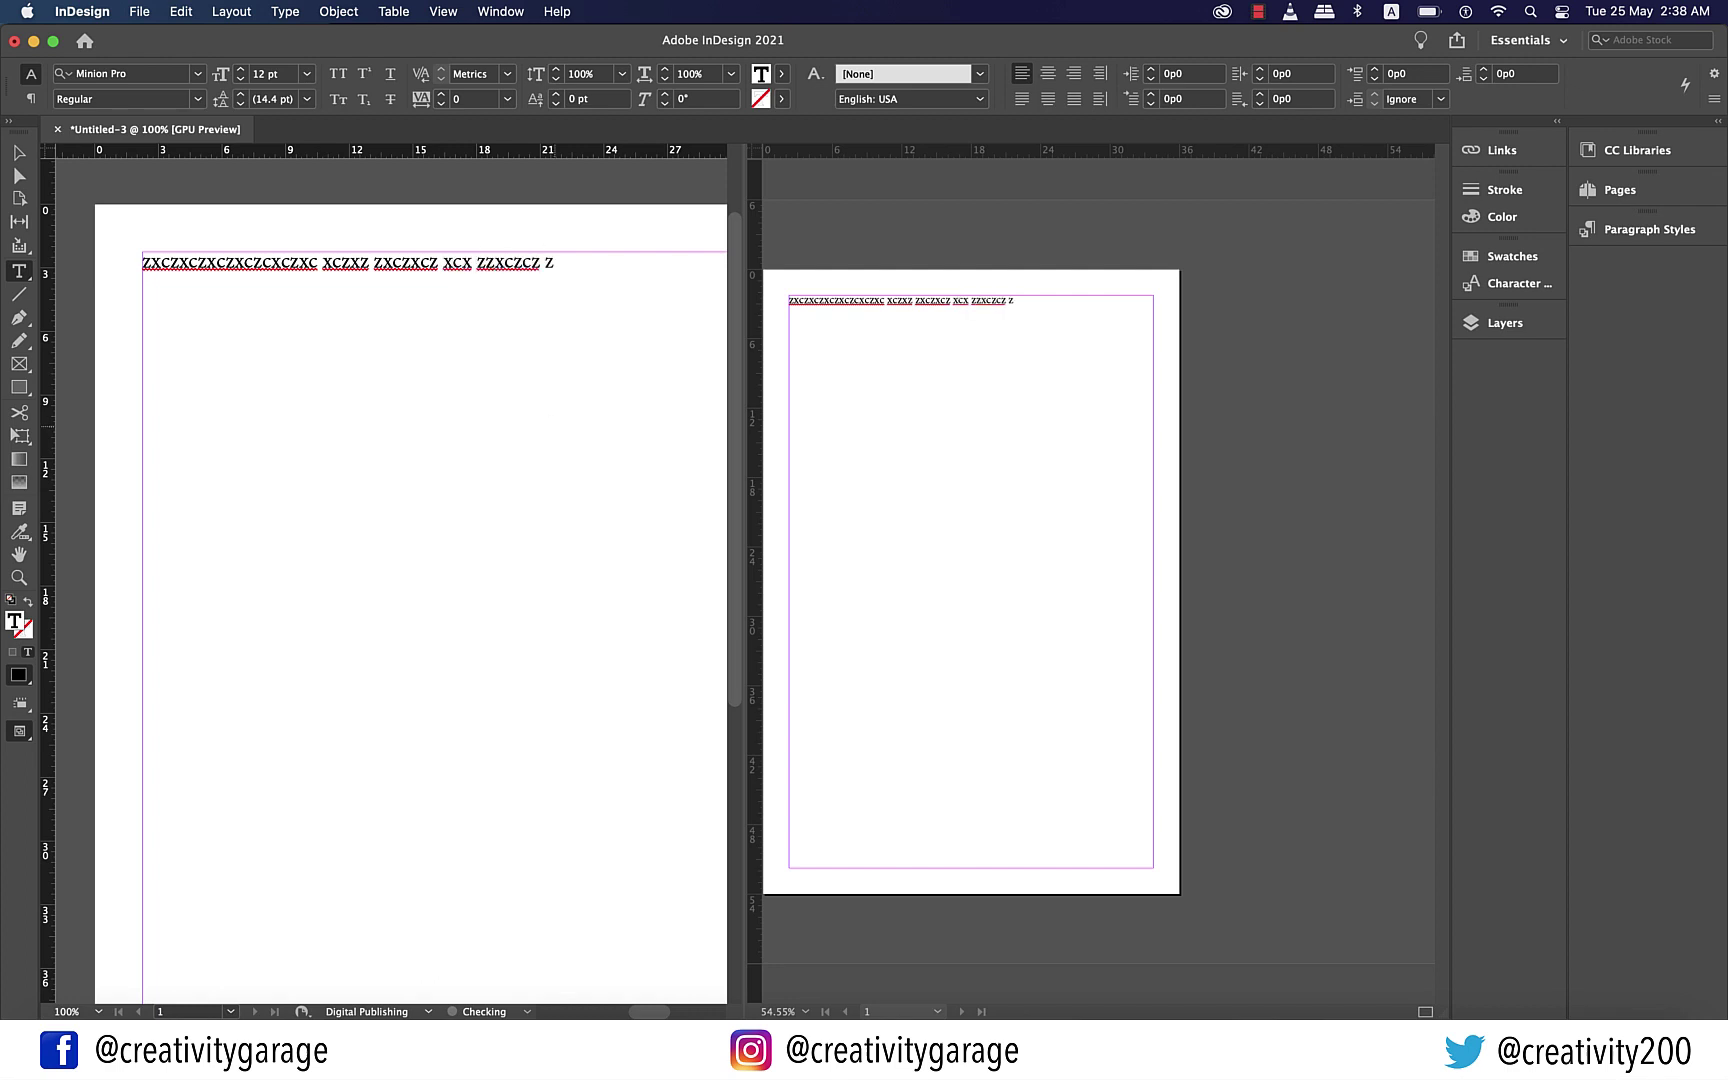
text(XCZ ZXCZX ZXZ ZXVZ ZXCZCZX-C)
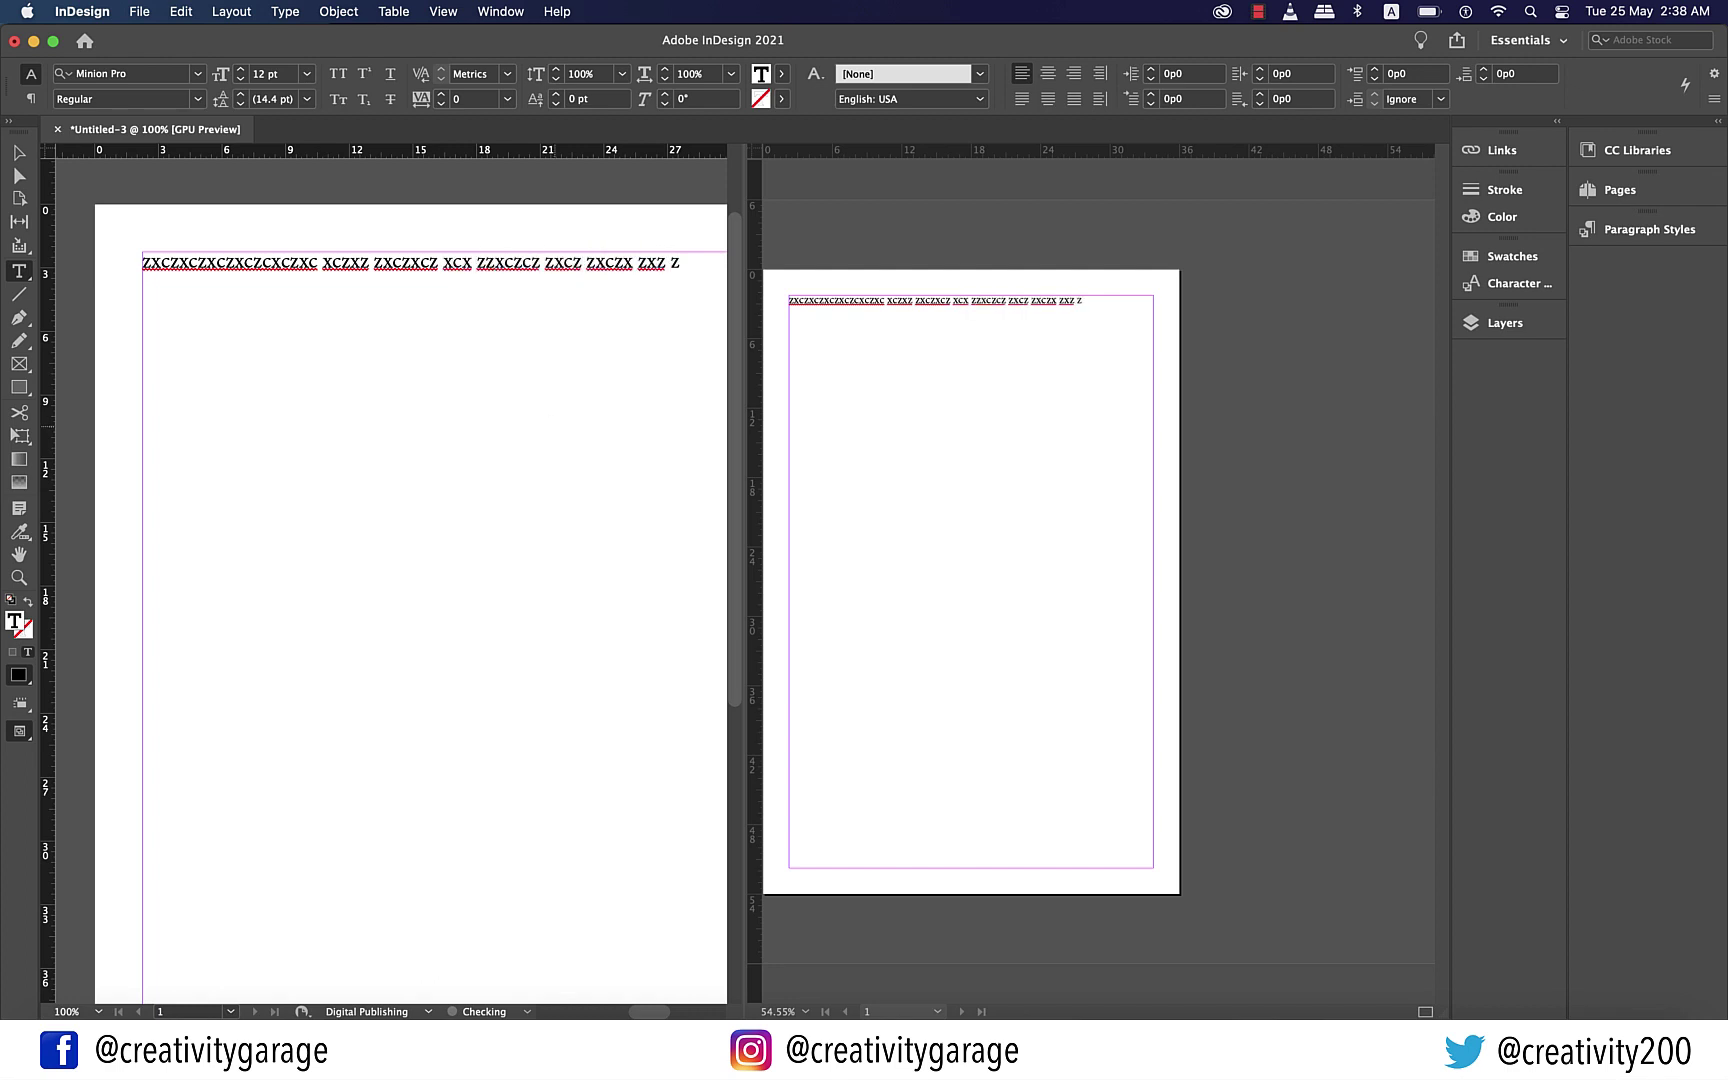
text(ZXCZZXC)
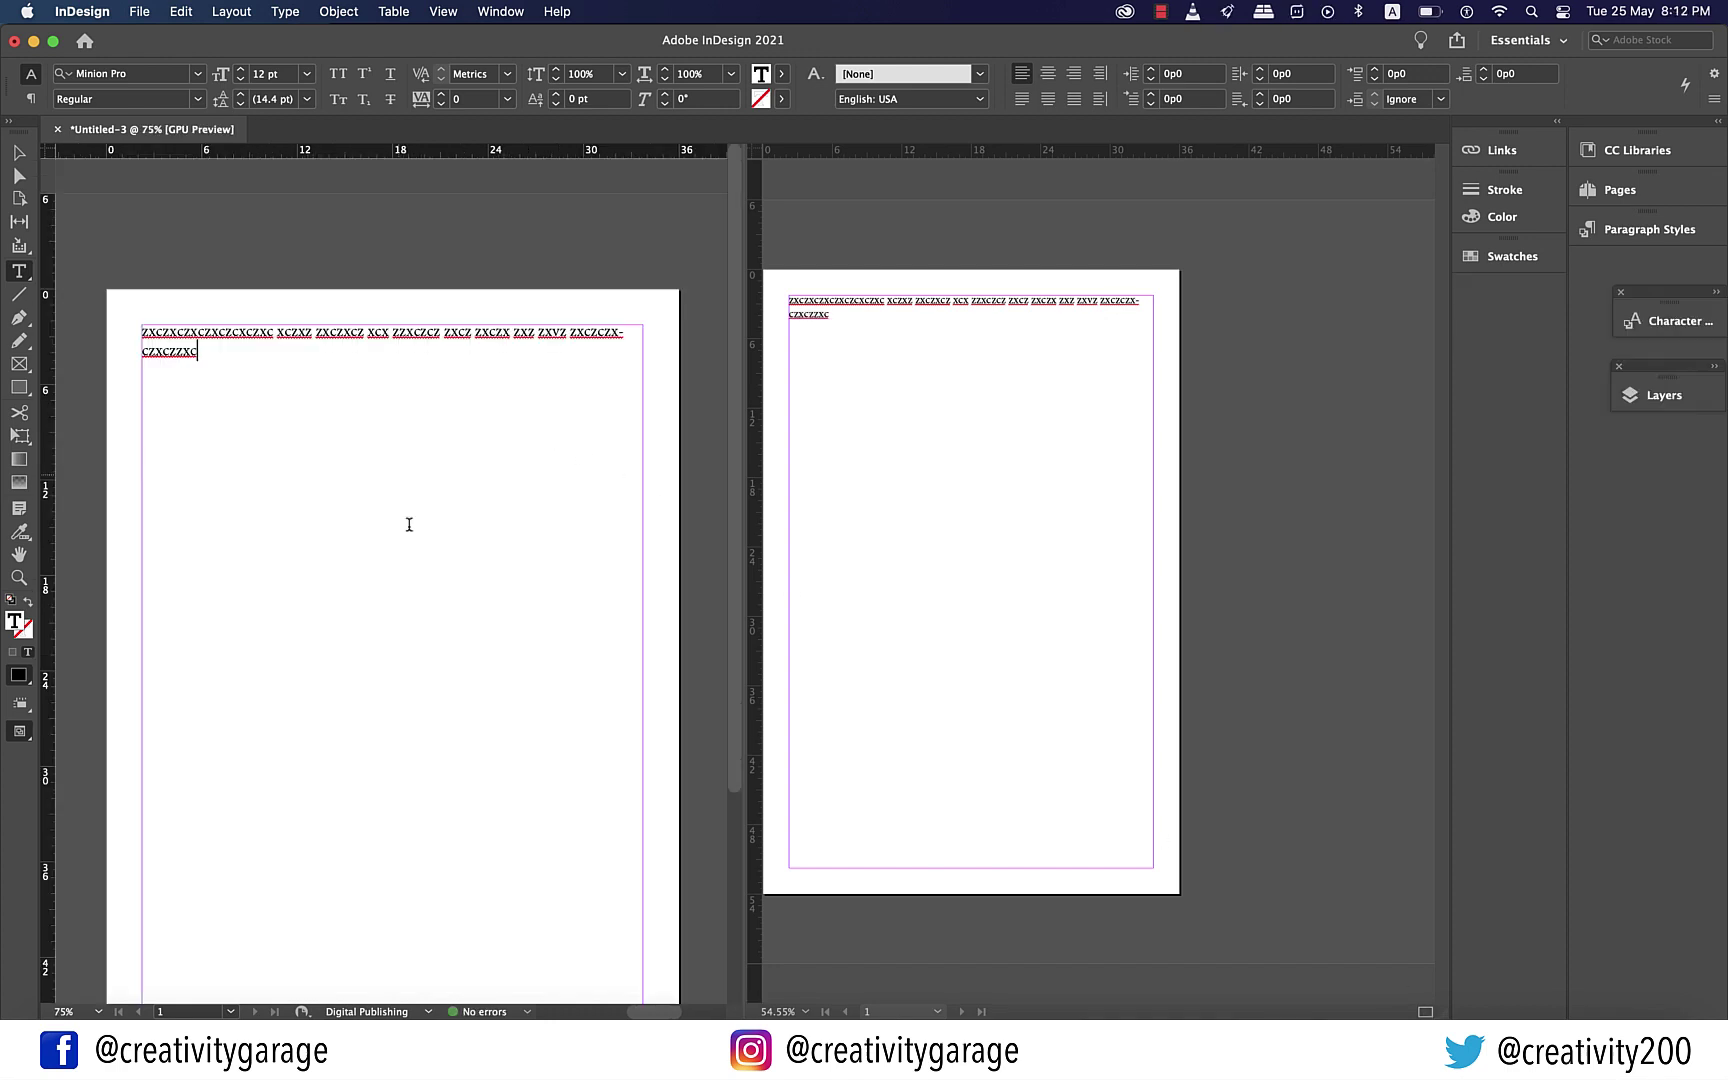
Select all the story text and give it the magenta fill swatch
key(super+a)
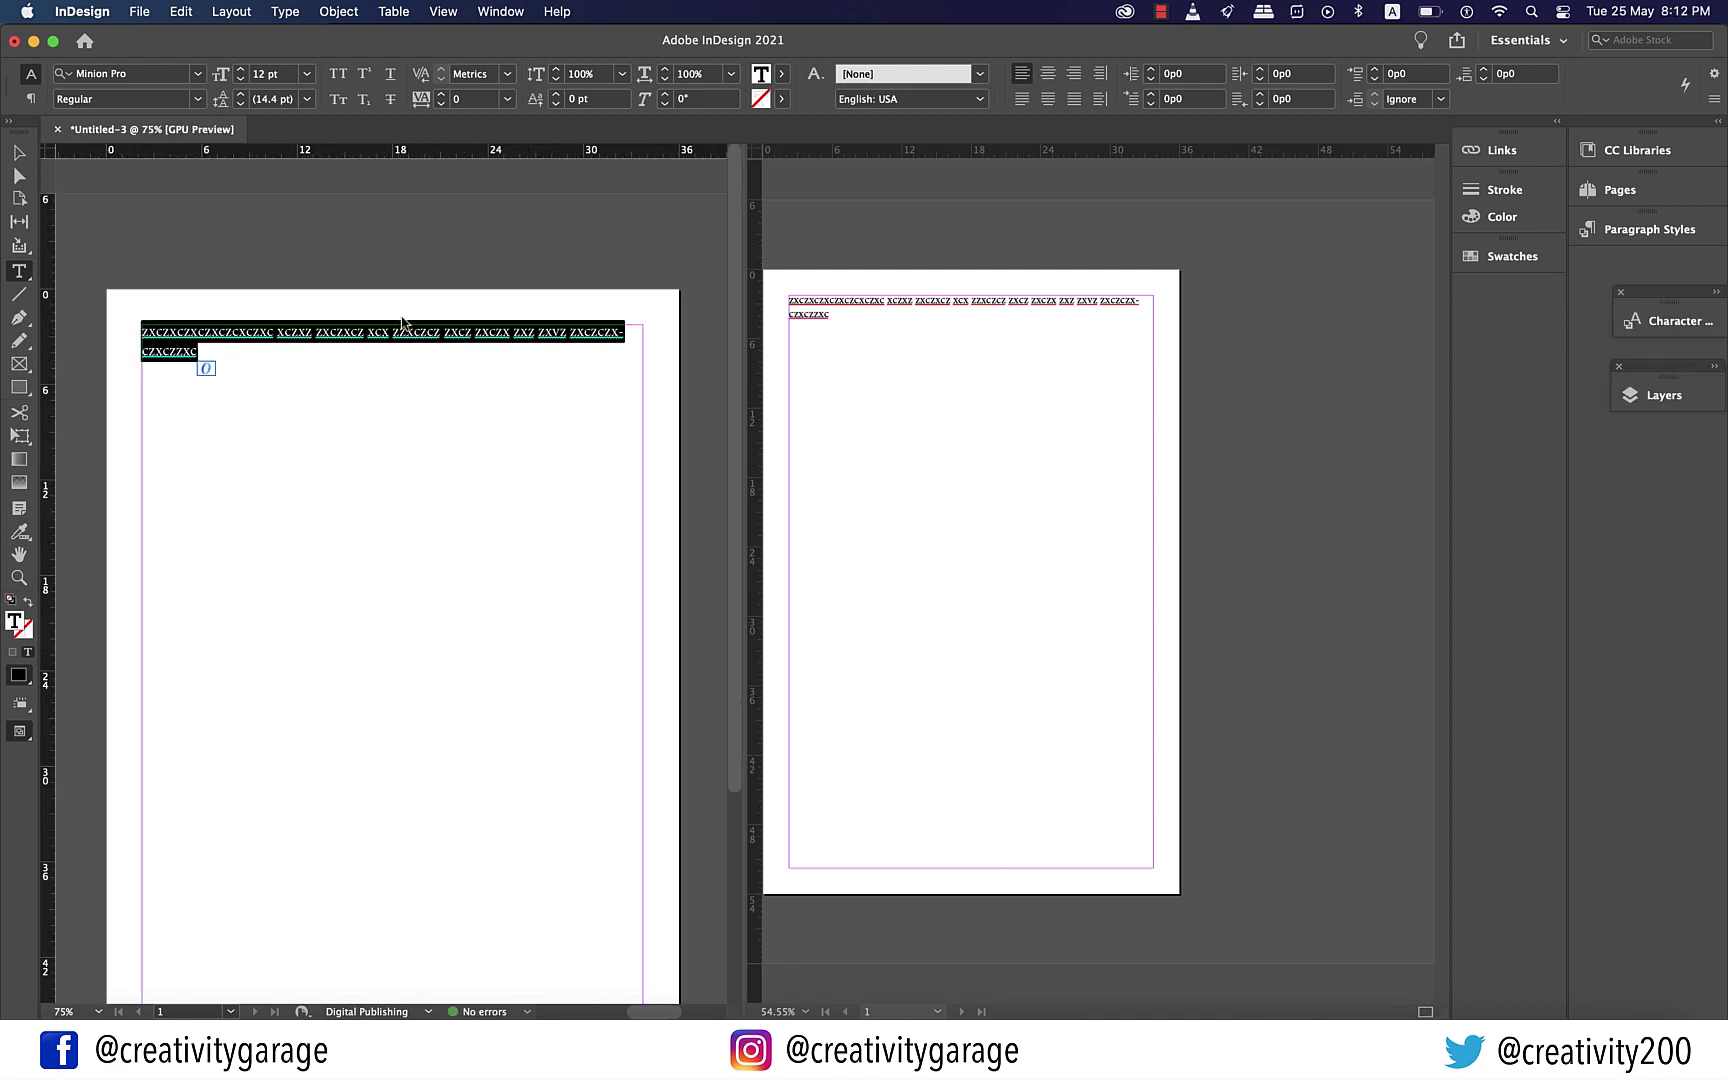
click(781, 73)
click(612, 245)
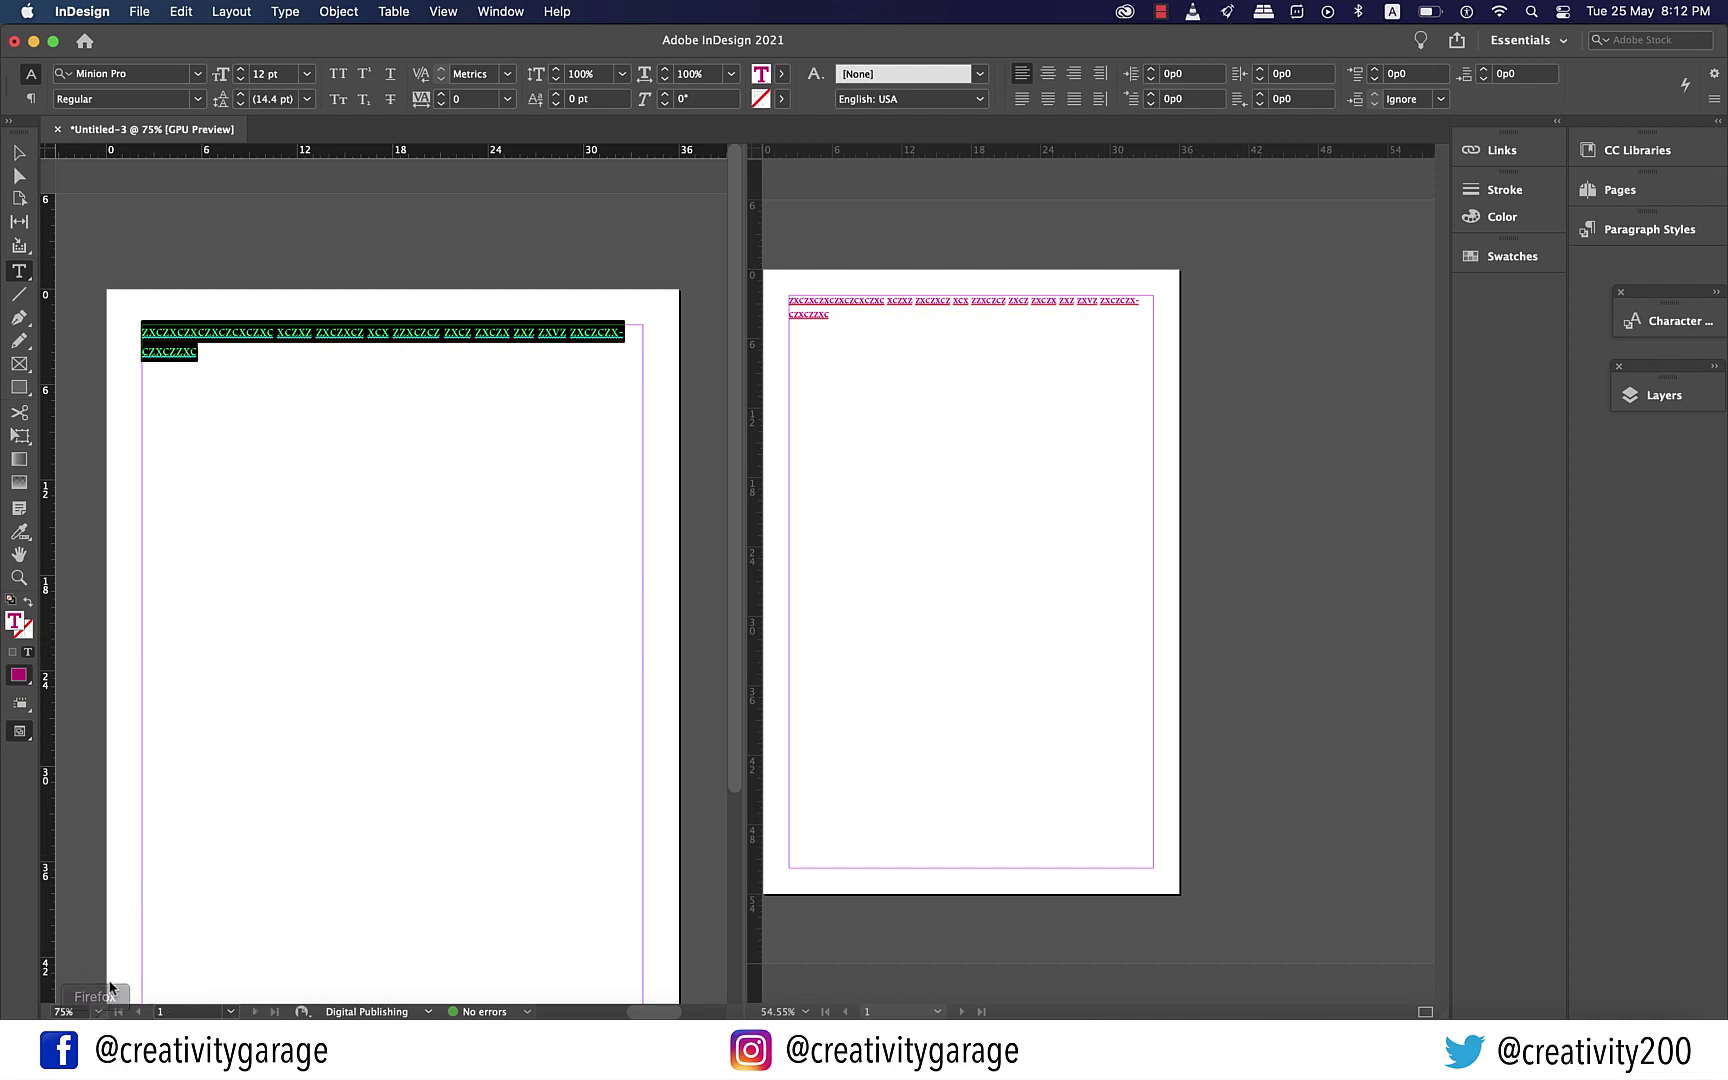
Set the left view's zoom level to 150%
click(98, 1011)
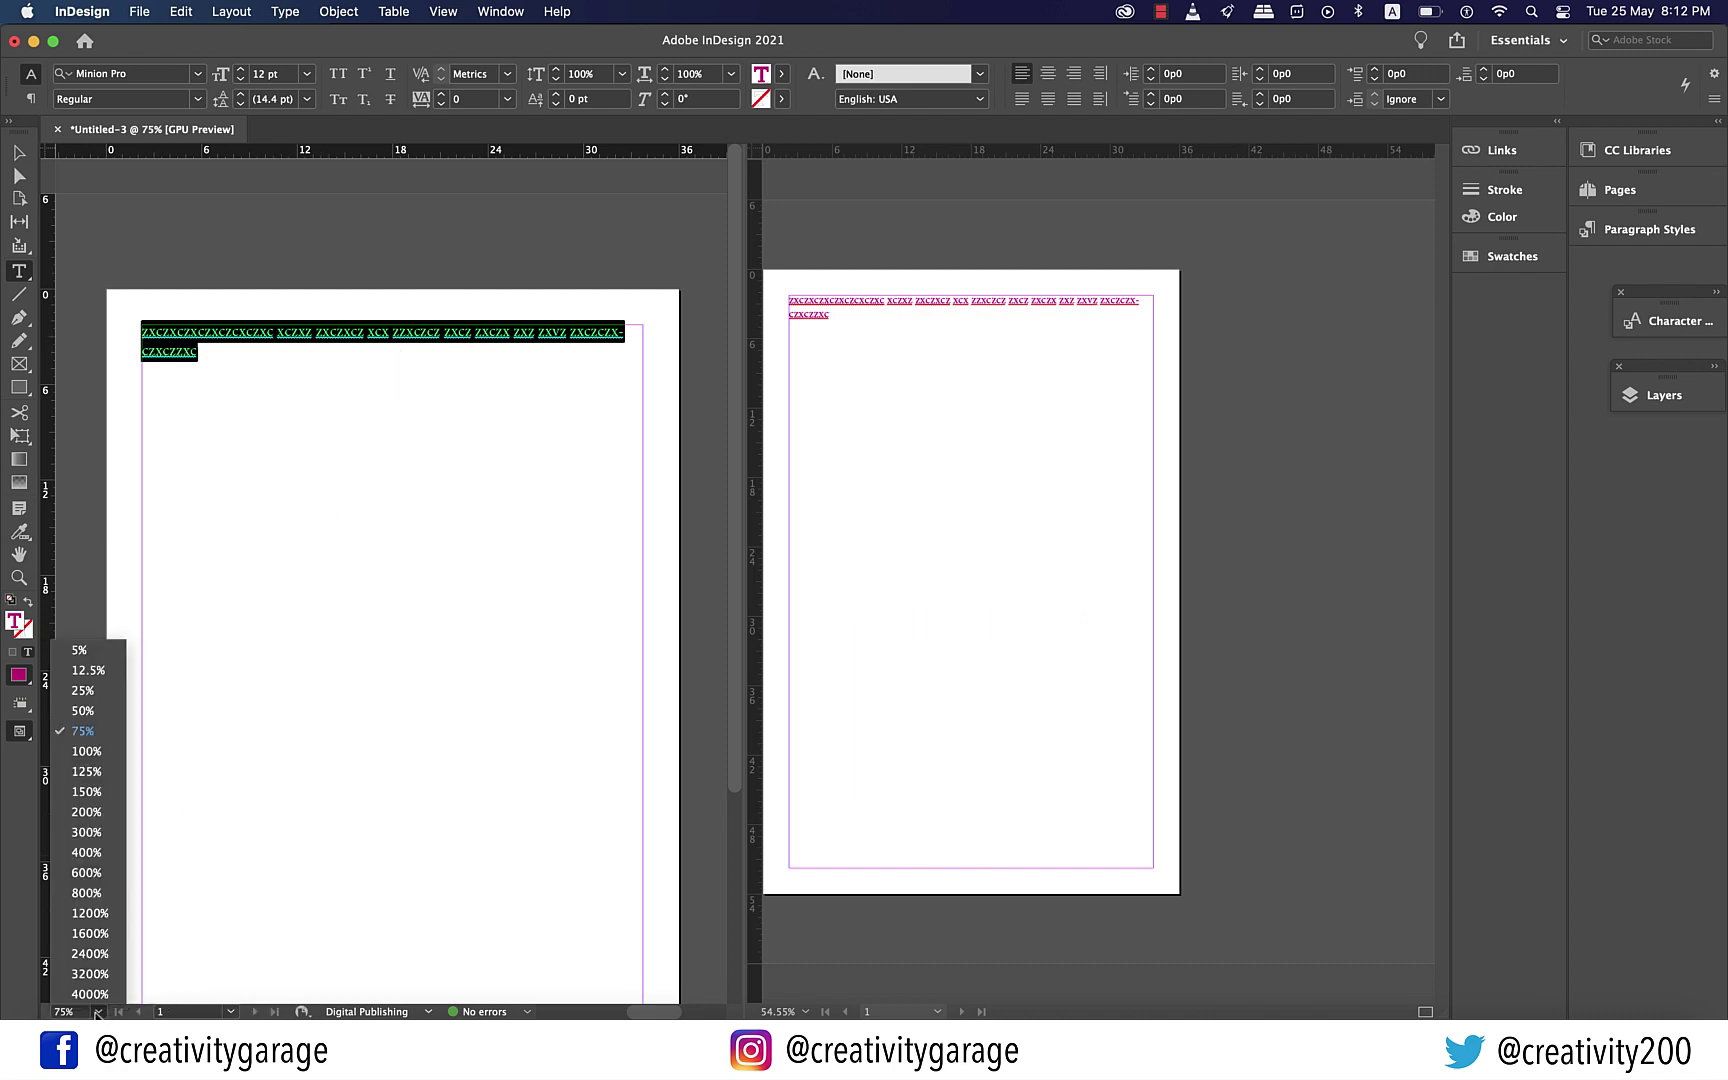
click(86, 791)
scroll(211, 669, left, 3)
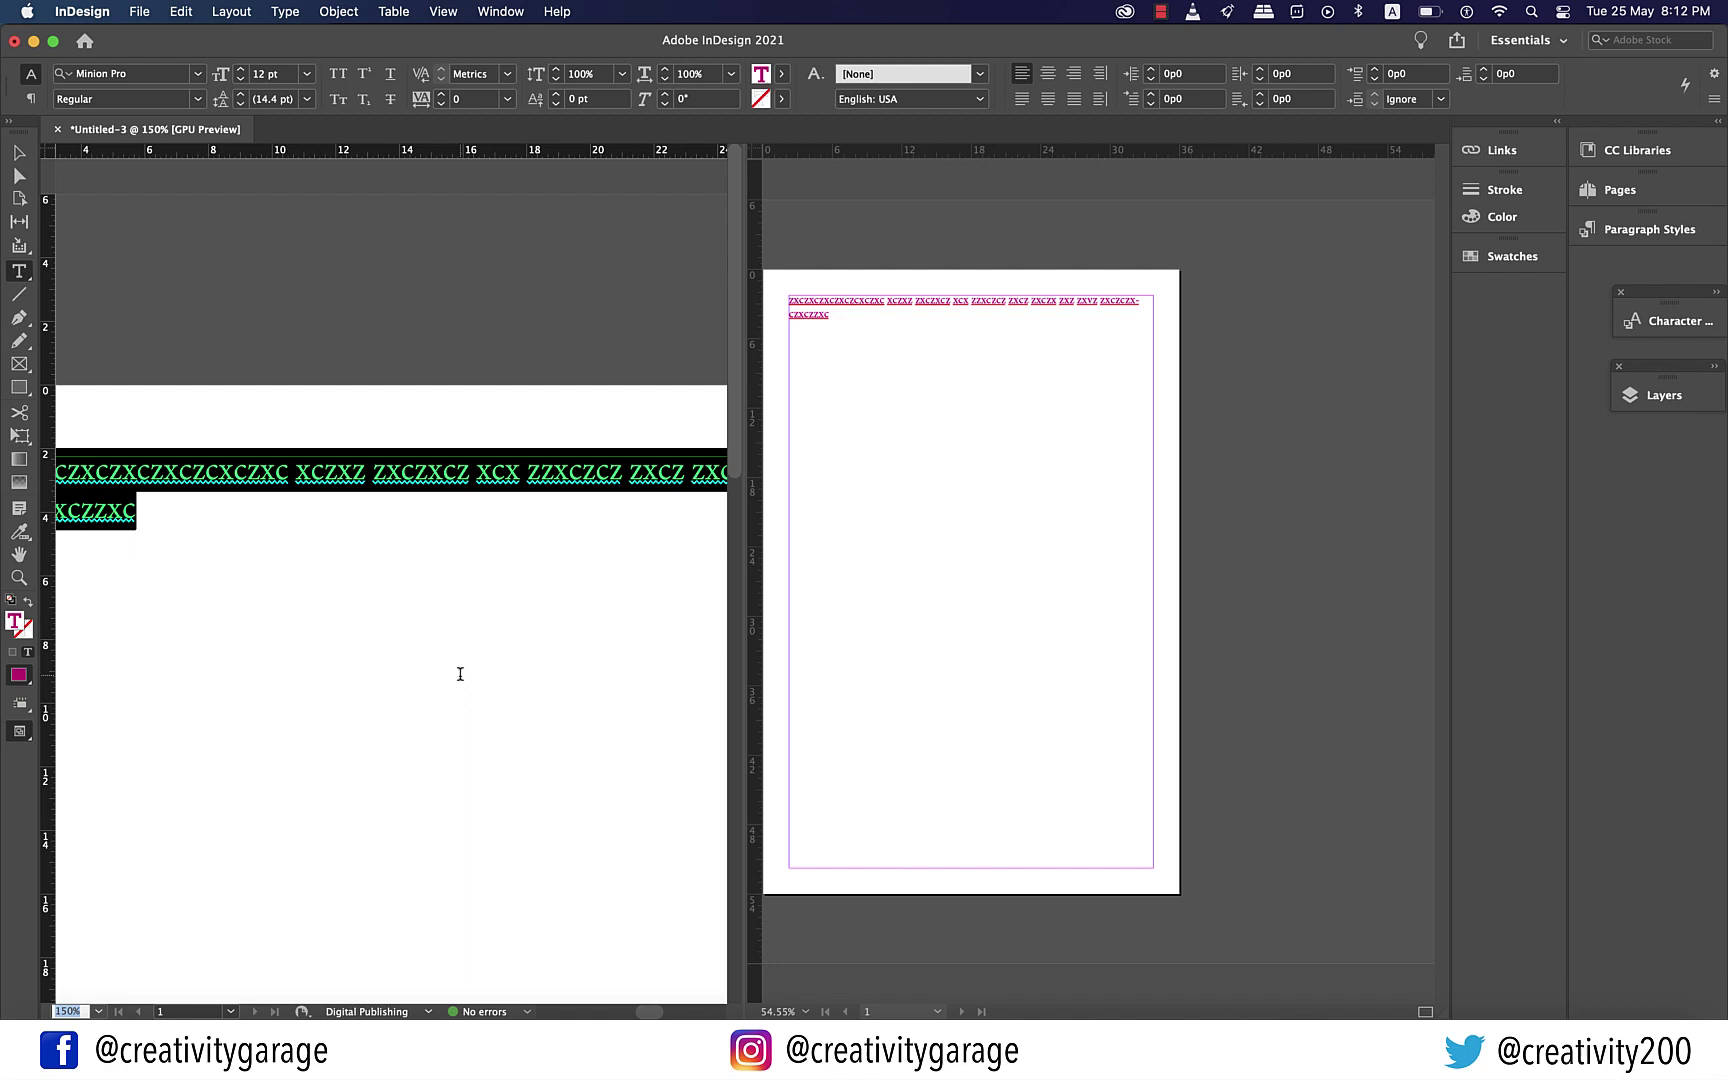
Leave text editing so the text frame is selected as an object
key(super)
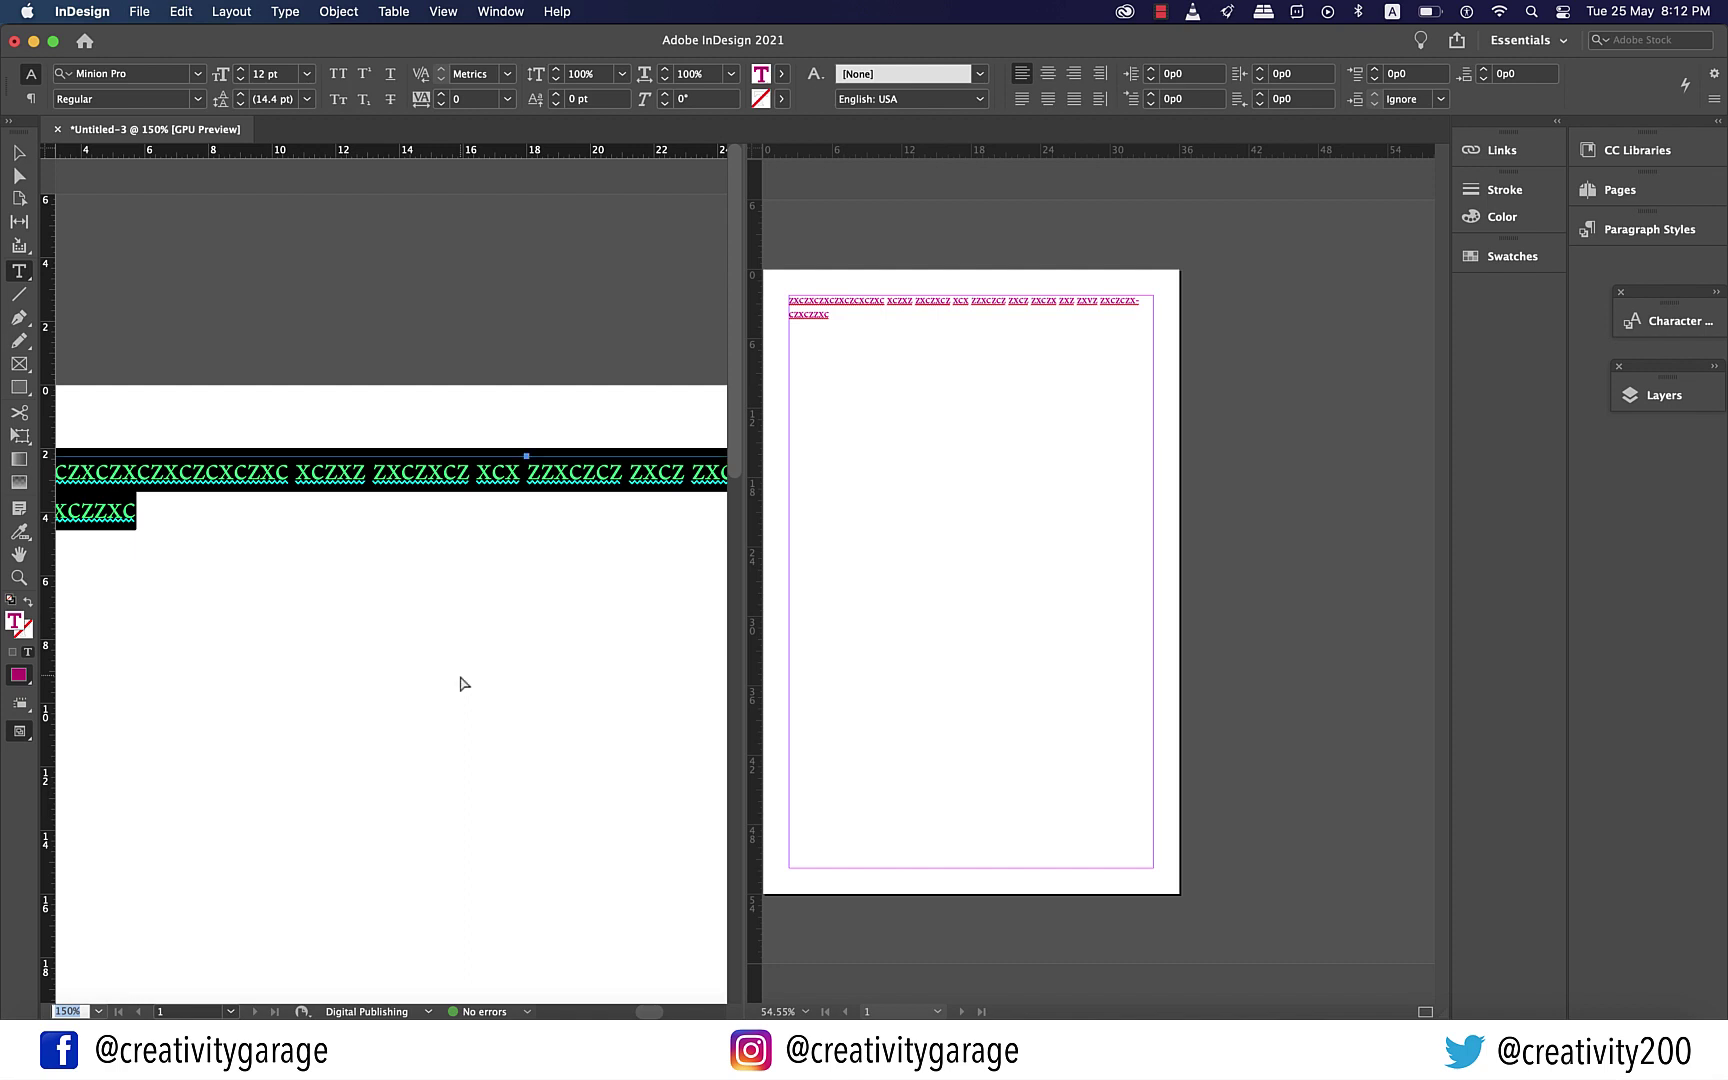